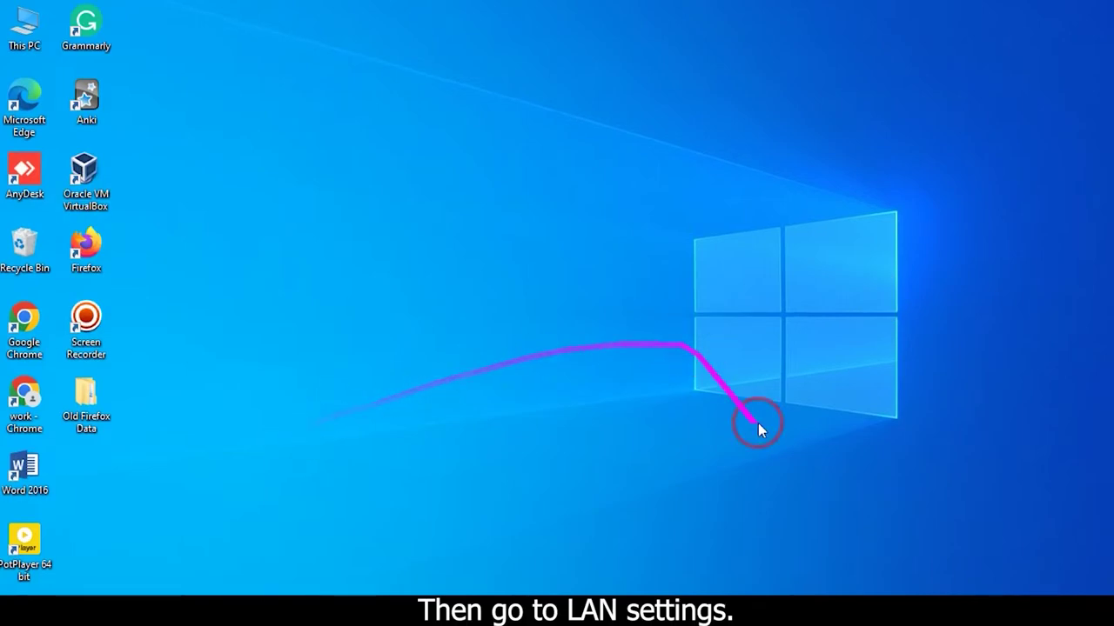
Step: Open the Ethernet adapter's Properties through Network & Internet settings and Change adapter options
click(973, 593)
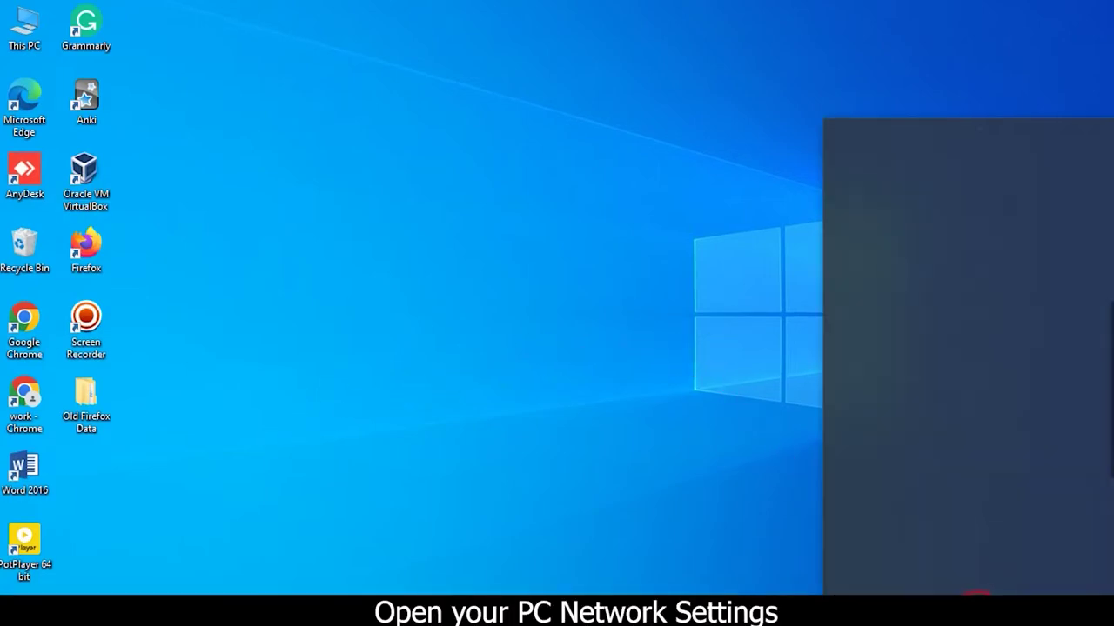
click(905, 510)
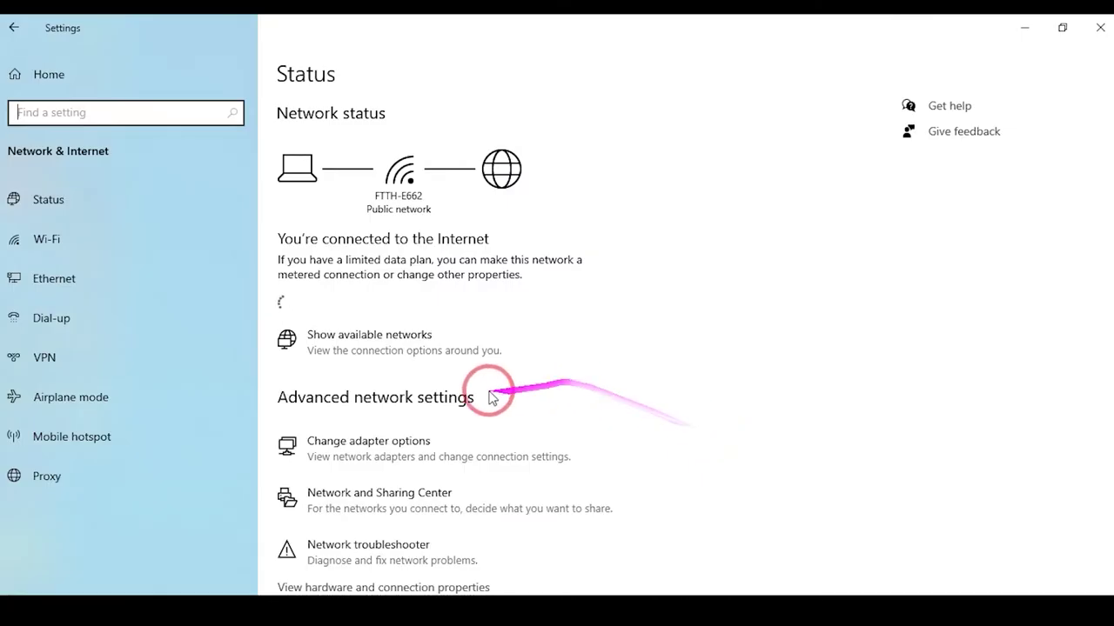
scroll(373, 490, down, 2)
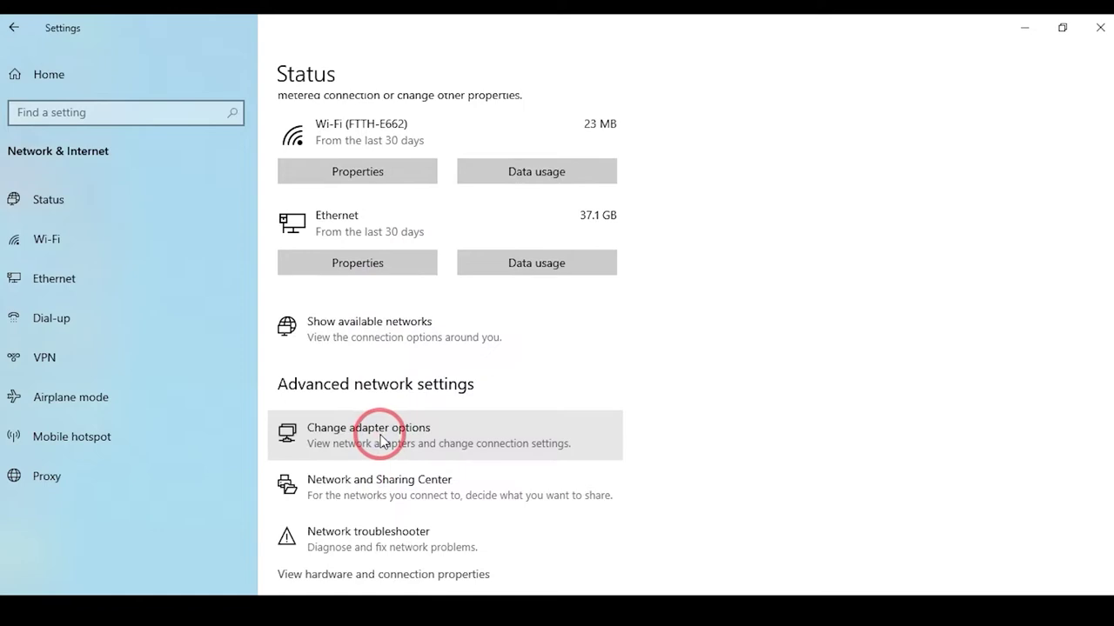
click(380, 439)
double_click(121, 186)
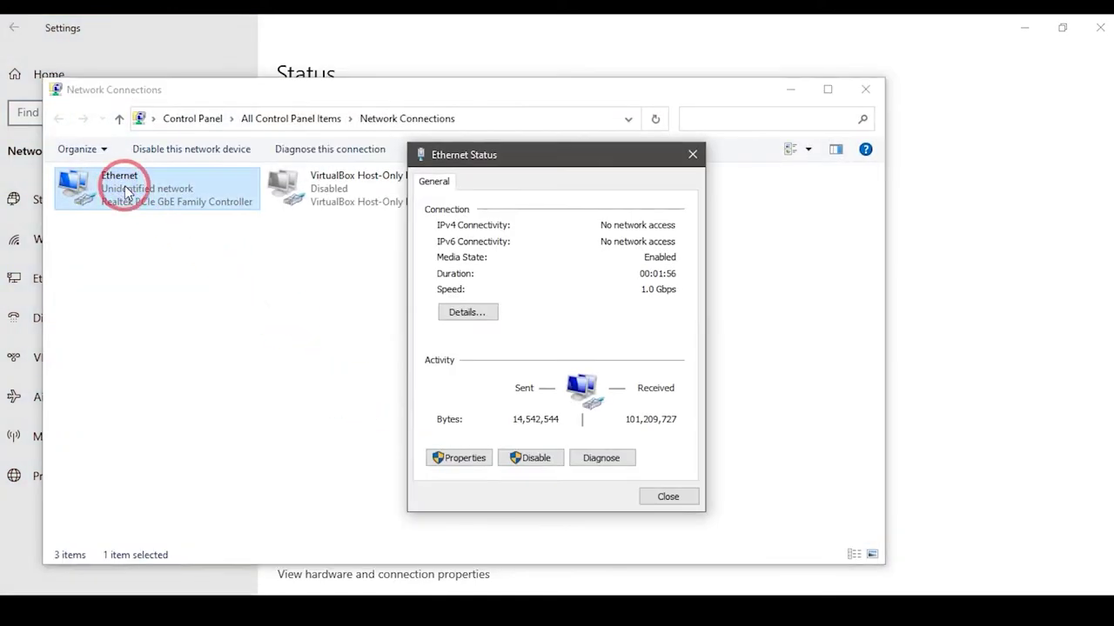
click(460, 461)
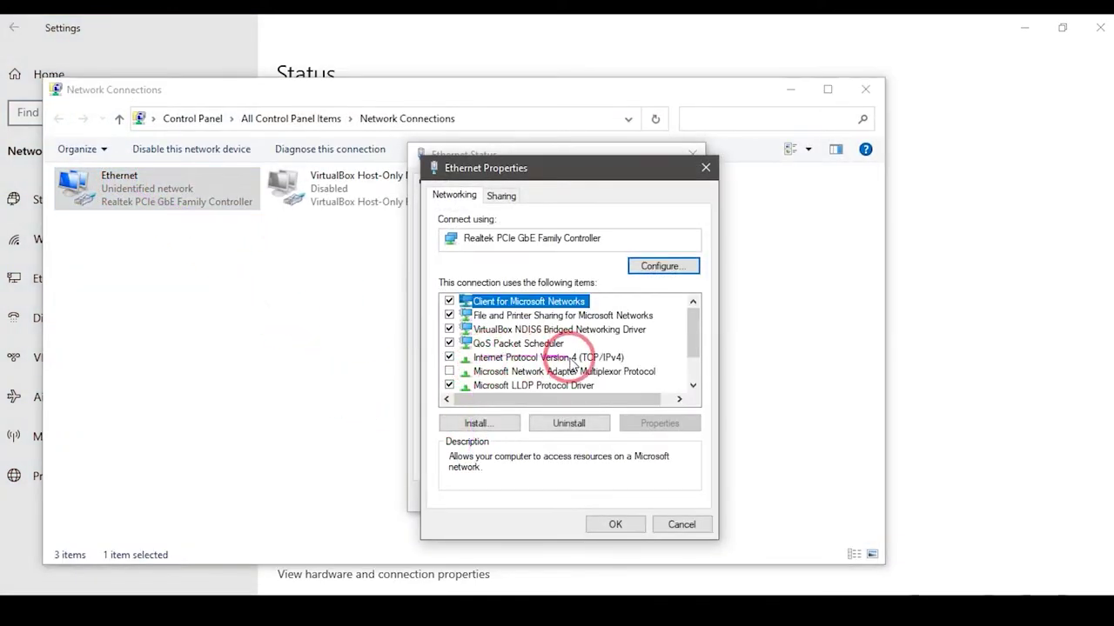
click(573, 364)
Step: Give the Ethernet IPv4 settings a manual IP address and subnet mask, and confirm
double_click(572, 364)
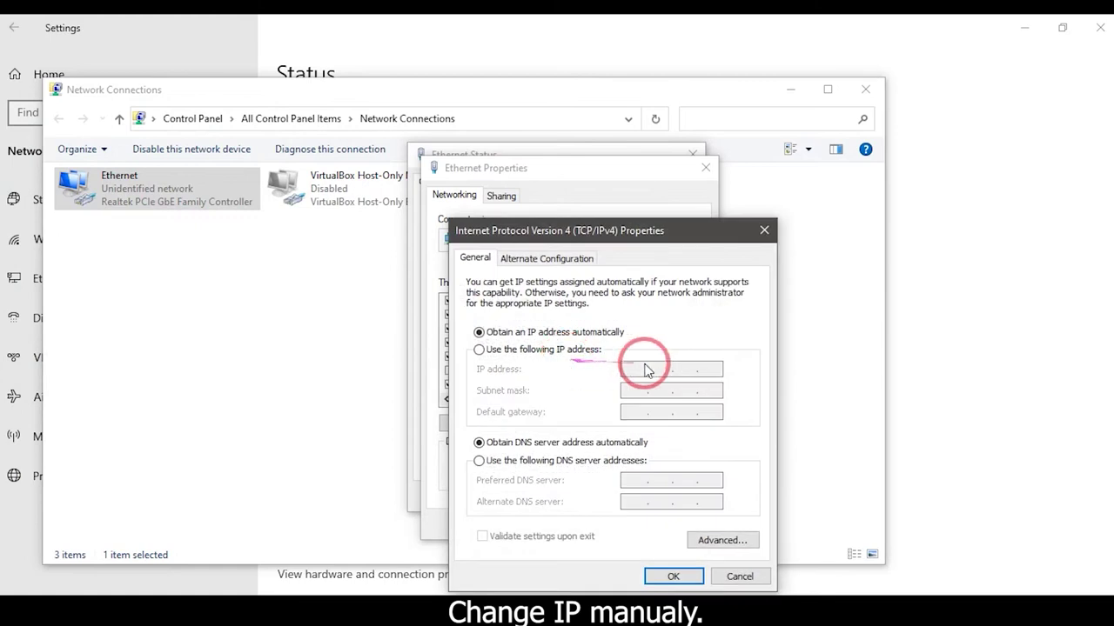
click(478, 349)
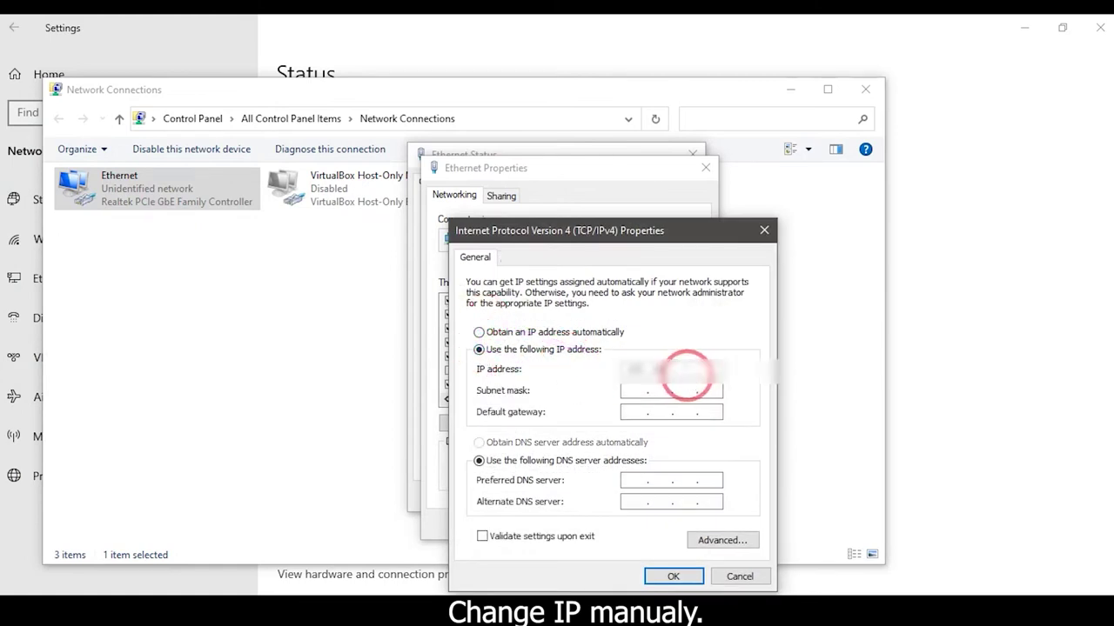
key(Tab)
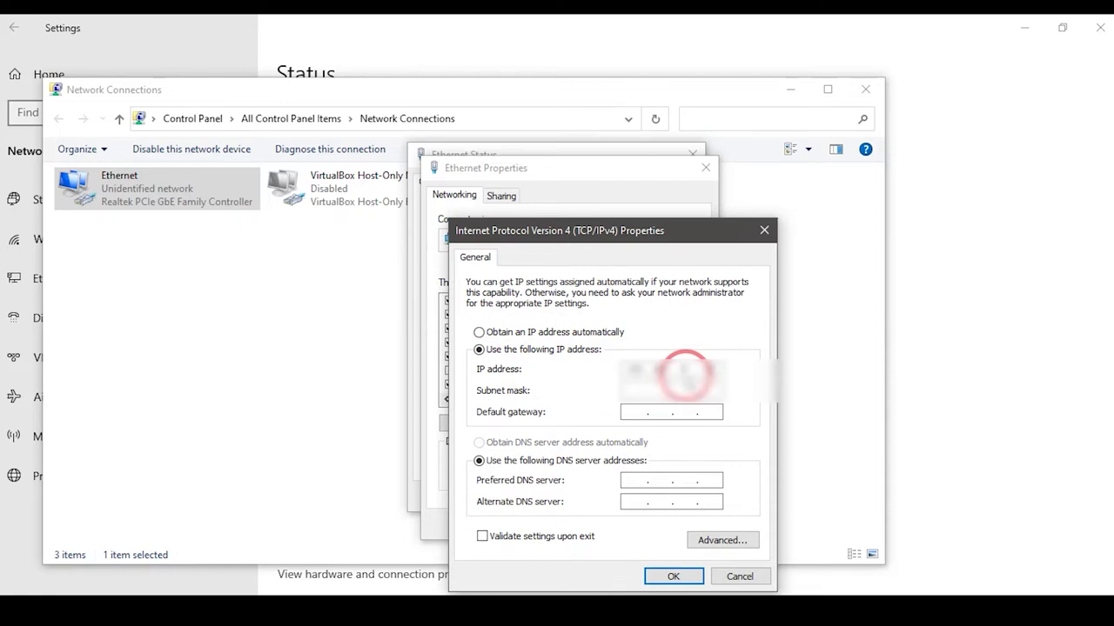
click(675, 577)
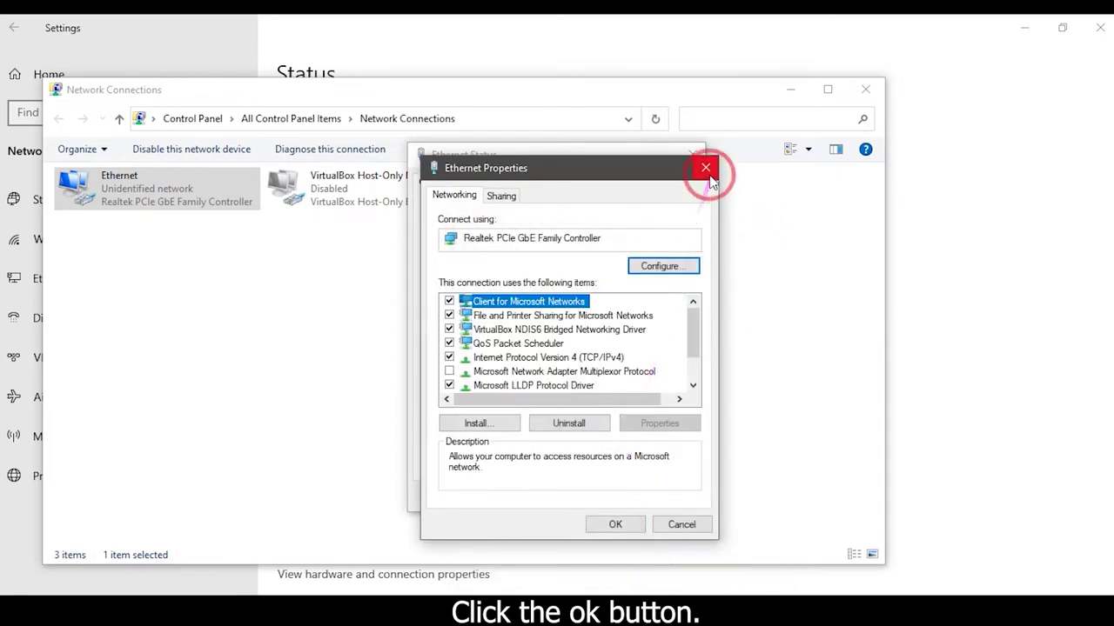
click(634, 524)
Step: Close Ethernet Status and put away Network Connections and Settings to show the desktop
click(648, 497)
click(790, 90)
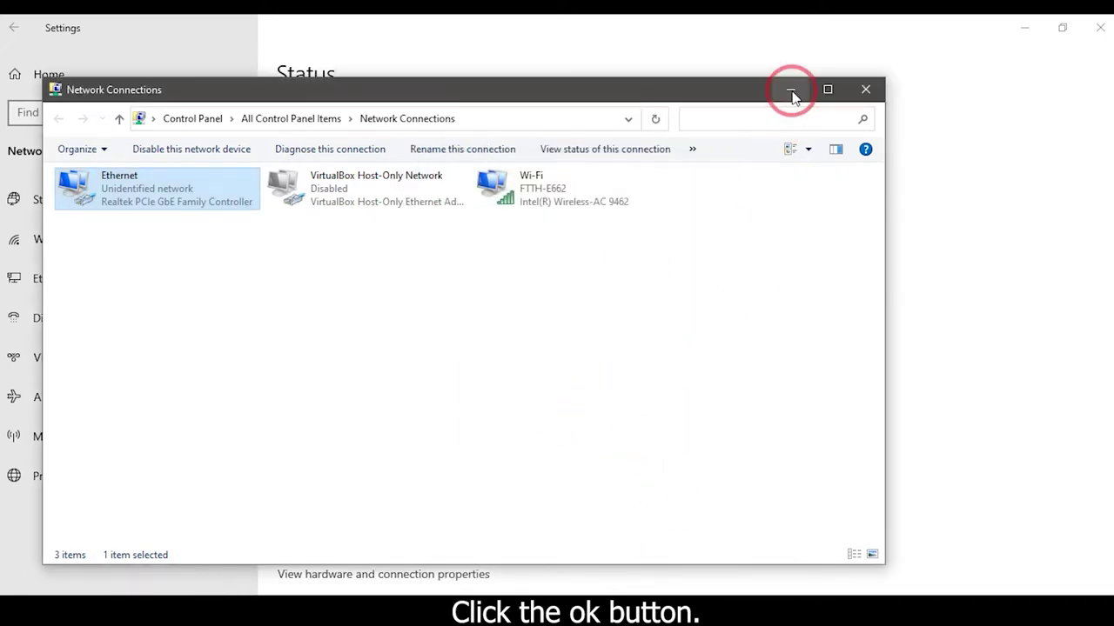
click(1024, 28)
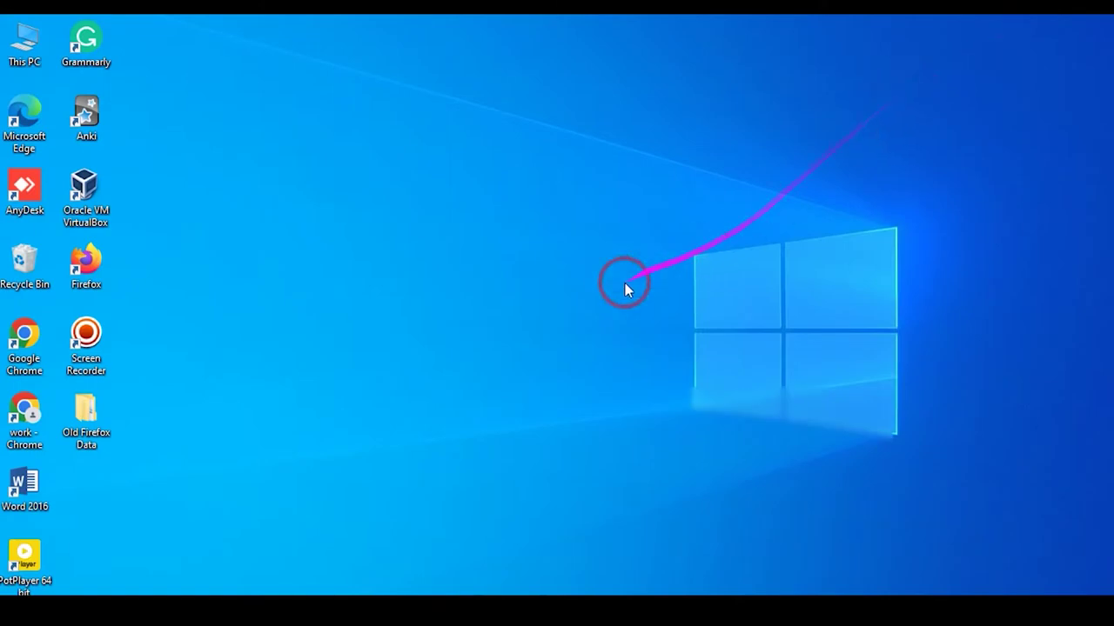
Step: Launch the work Chrome browser and load the OLT login page at 192.168.8.200
double_click(33, 416)
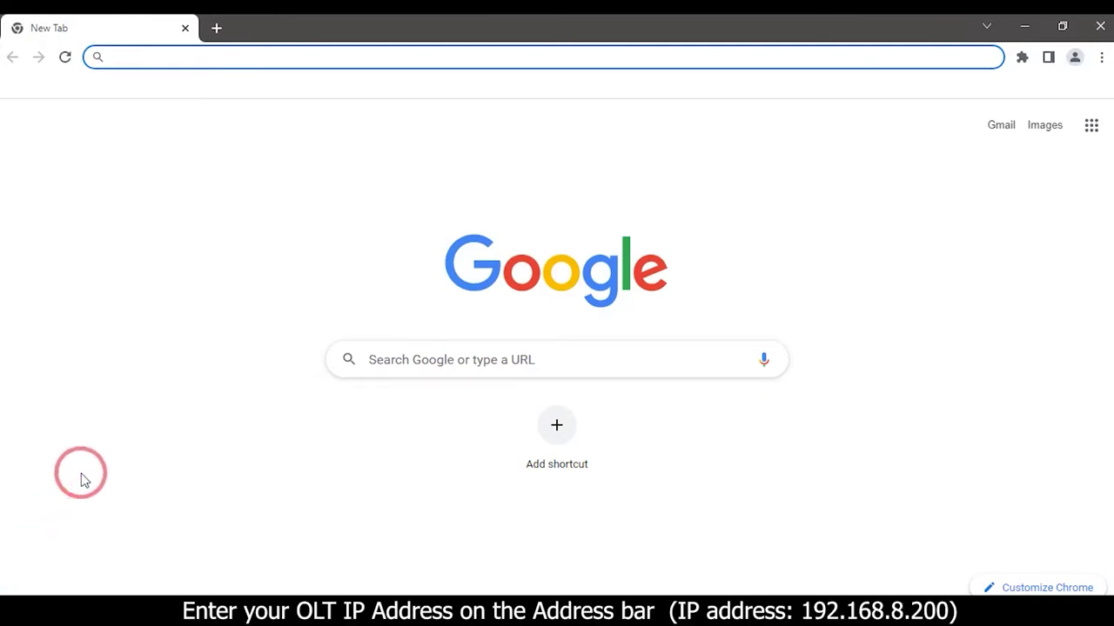
text(1)
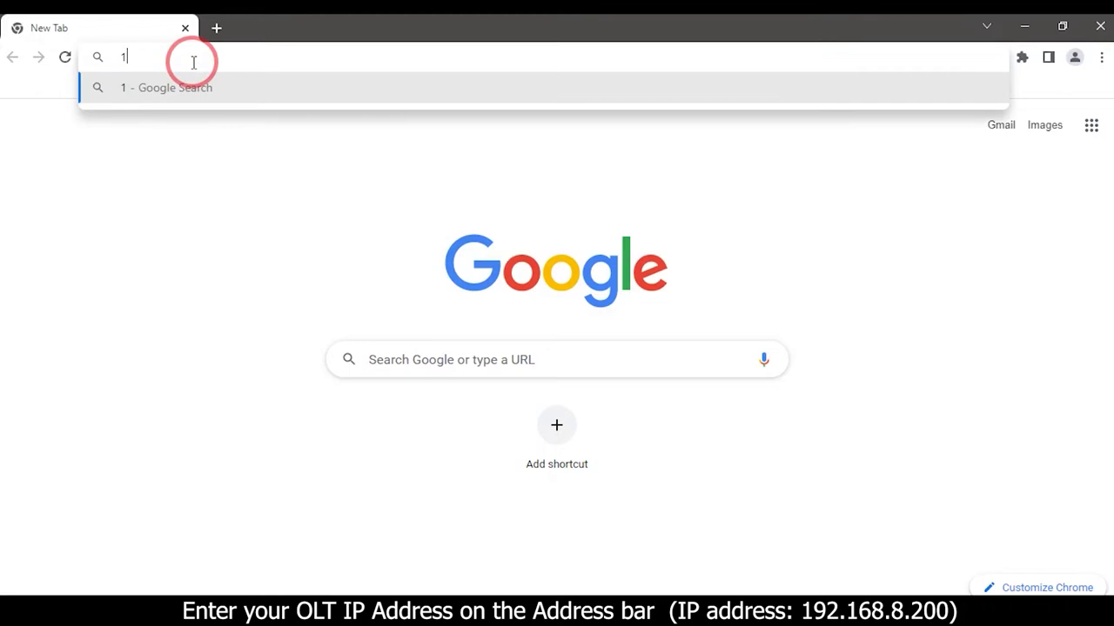
text(92.16)
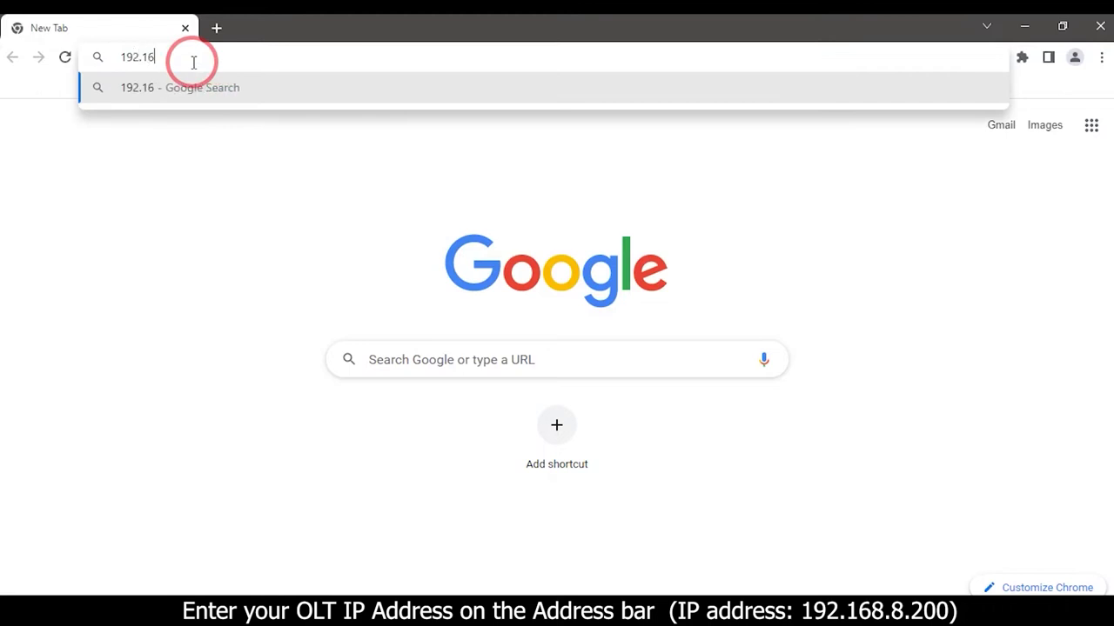
text(8.8.)
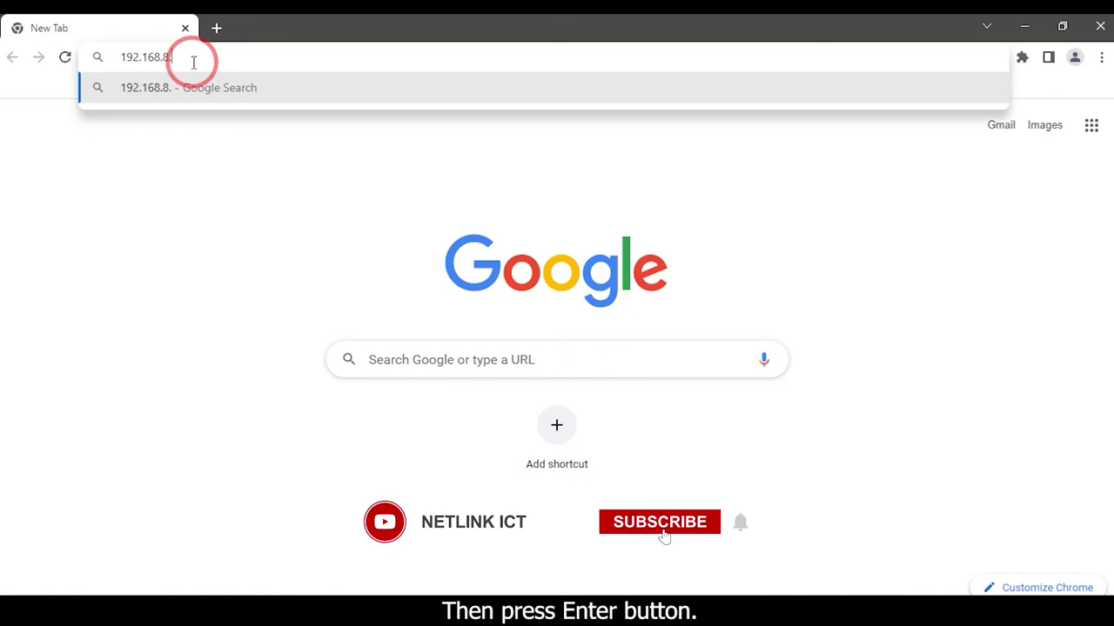
text(200)
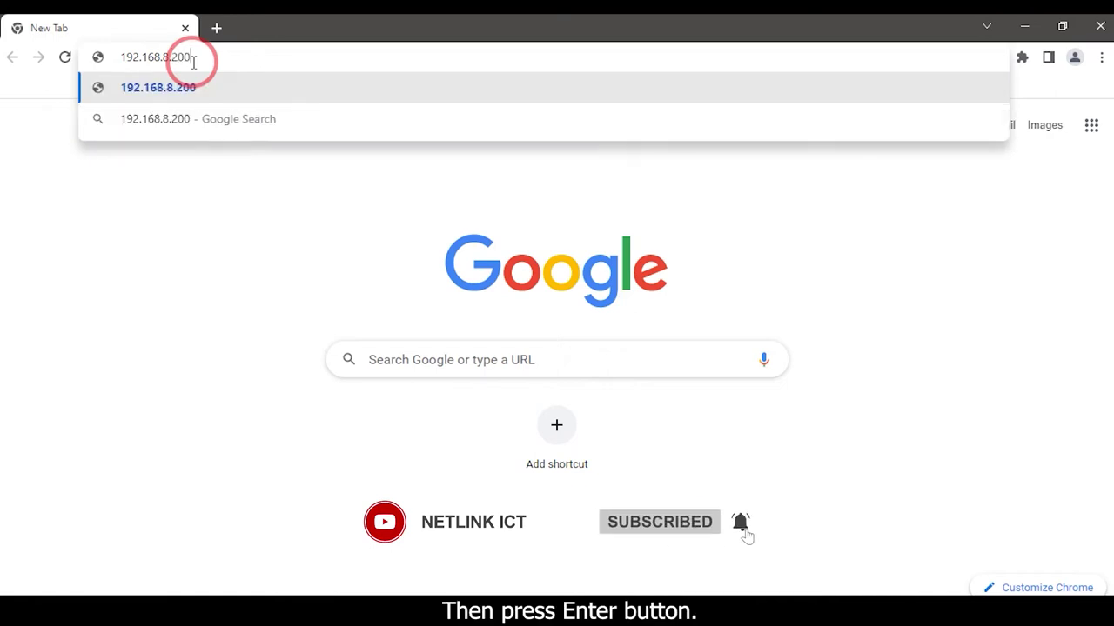
key(Return)
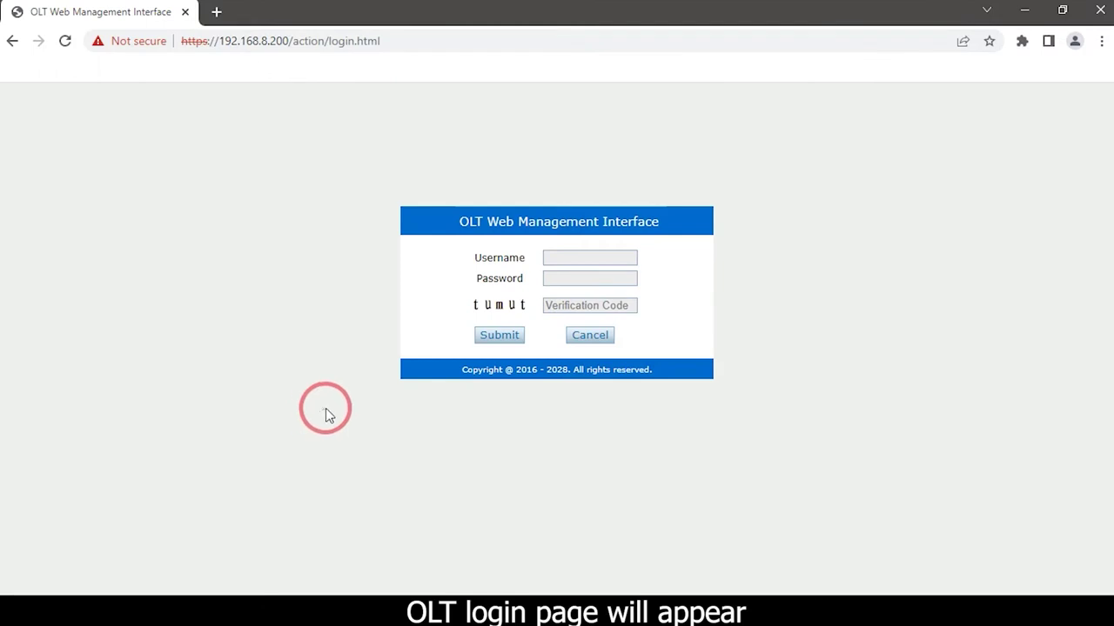
Step: Log in to the OLT with the administrator username, password and verification code
click(587, 258)
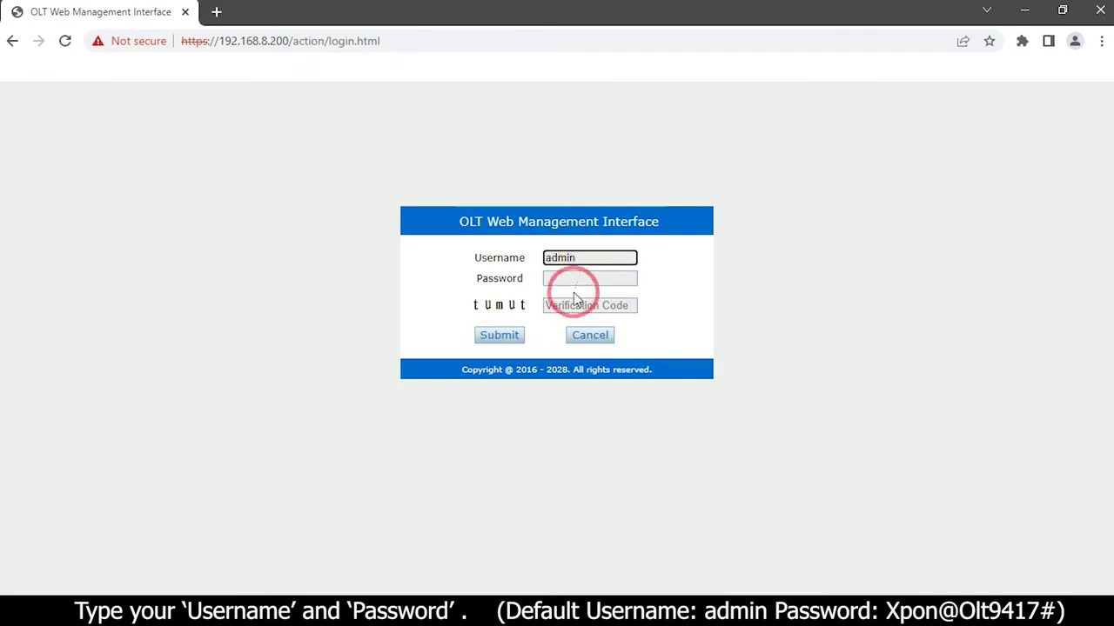
click(572, 279)
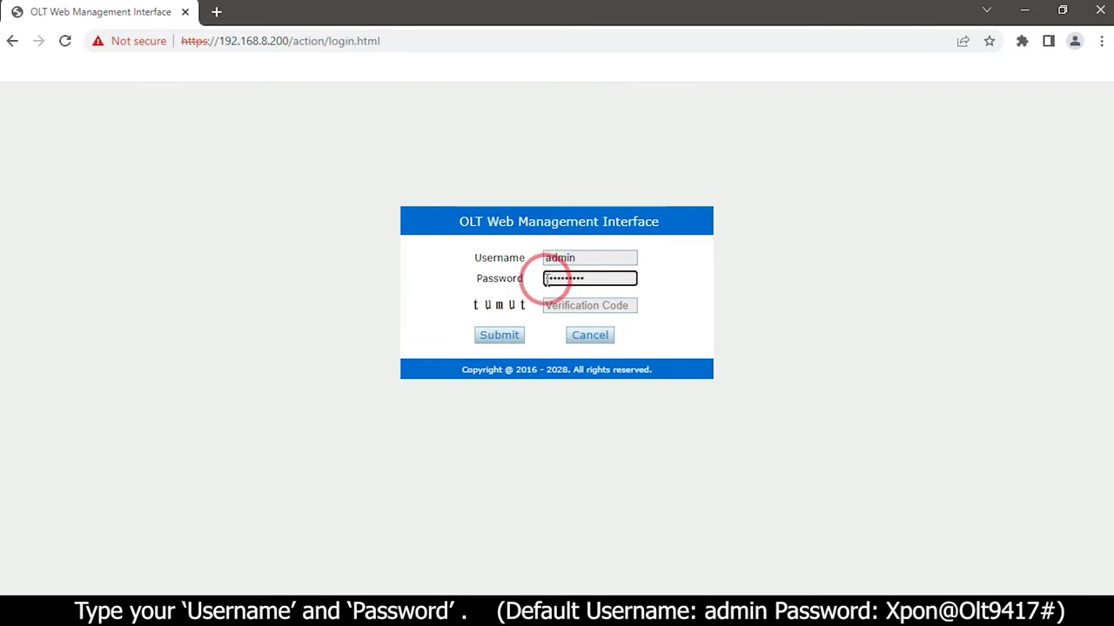
click(555, 305)
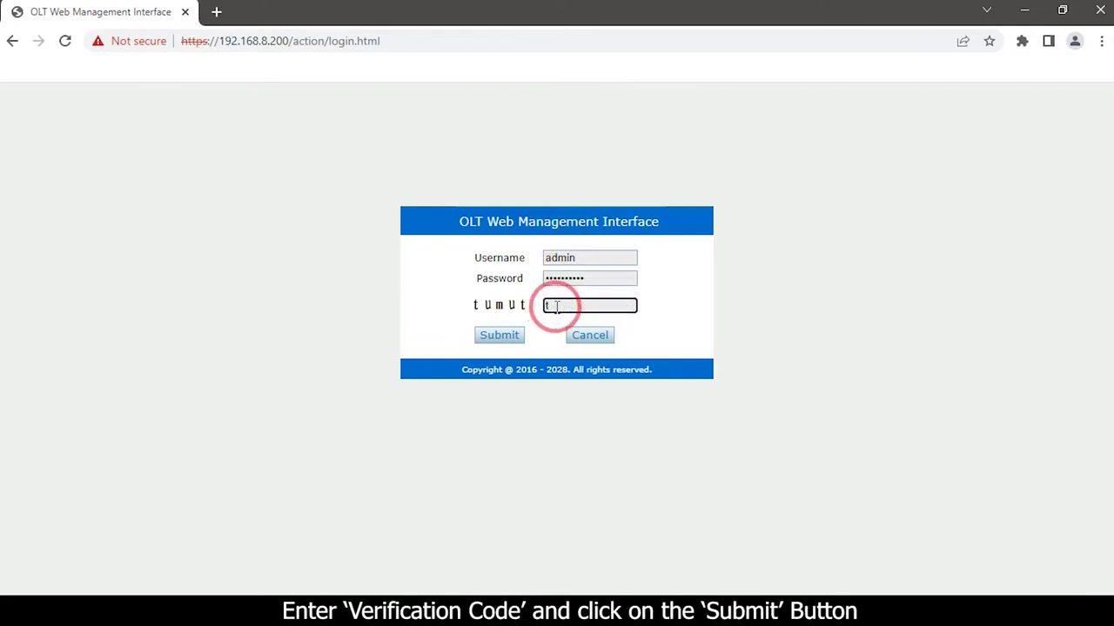
click(500, 335)
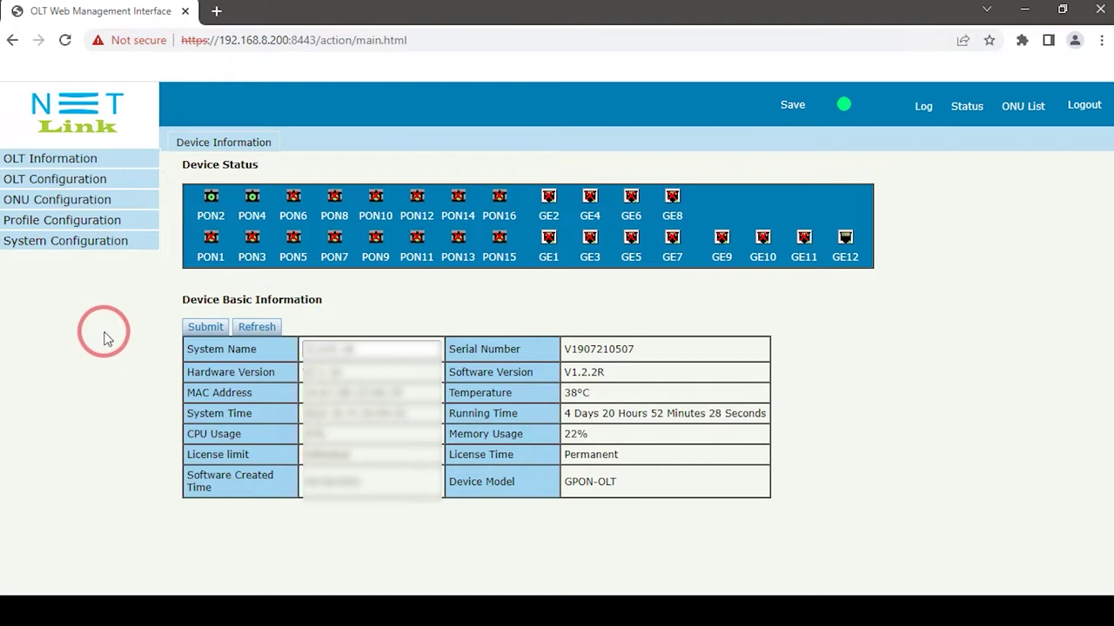
Step: On the OLT Configuration VLAN page, add VLAN ID 3000 with description vlan3000
click(71, 186)
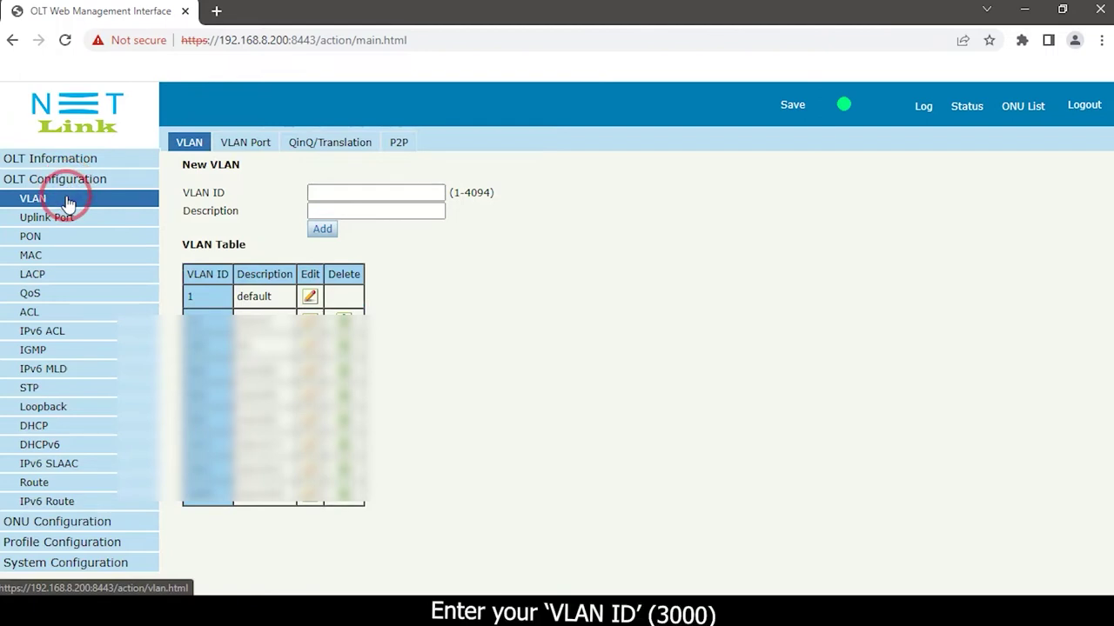
click(333, 188)
text(3000)
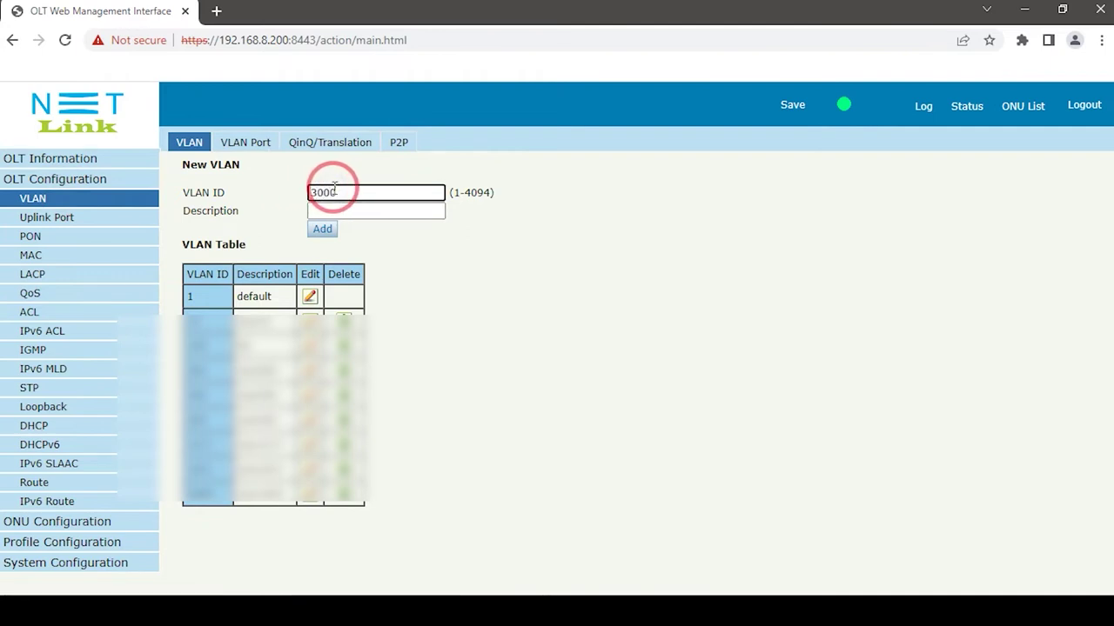
click(338, 211)
text(vlan3000)
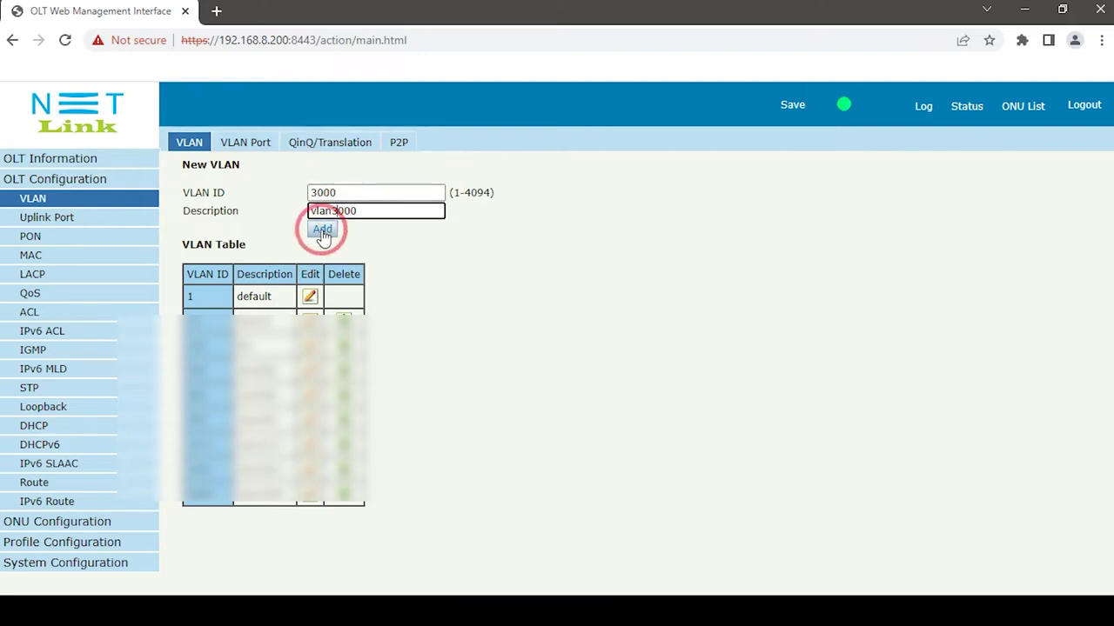
click(322, 231)
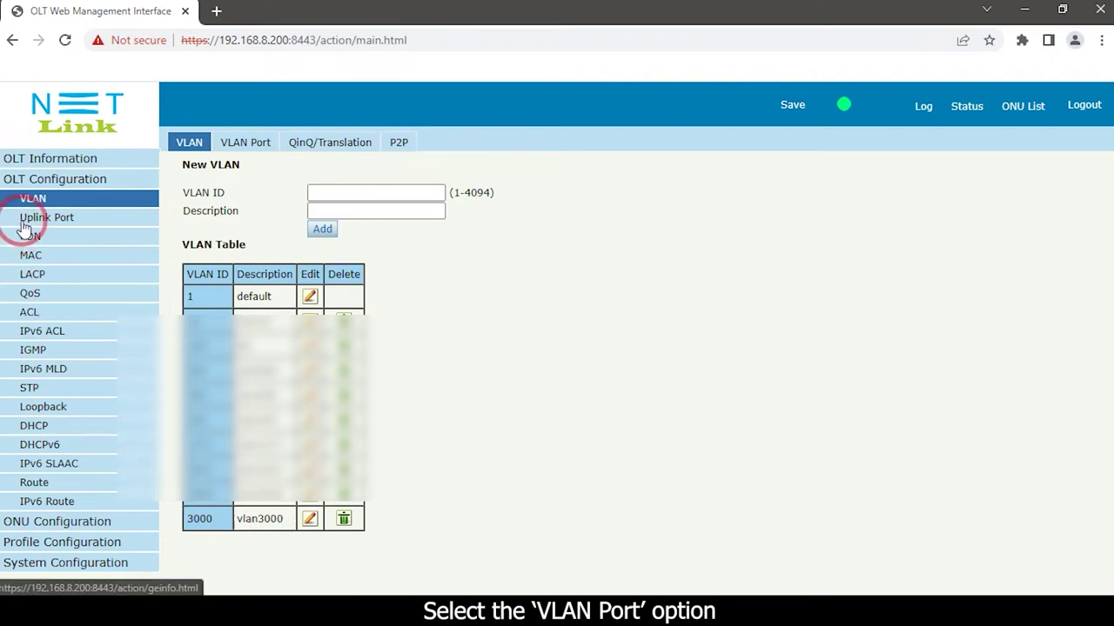
Step: In VLAN Port settings for VLAN 3000, set GE3 to Tag and submit
click(246, 143)
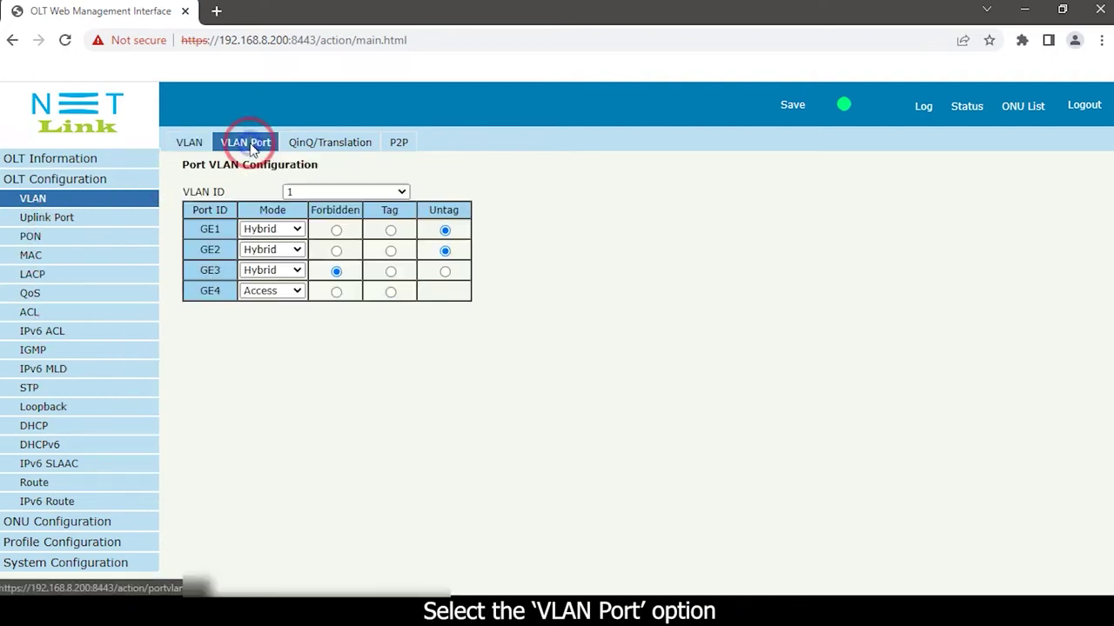
click(338, 193)
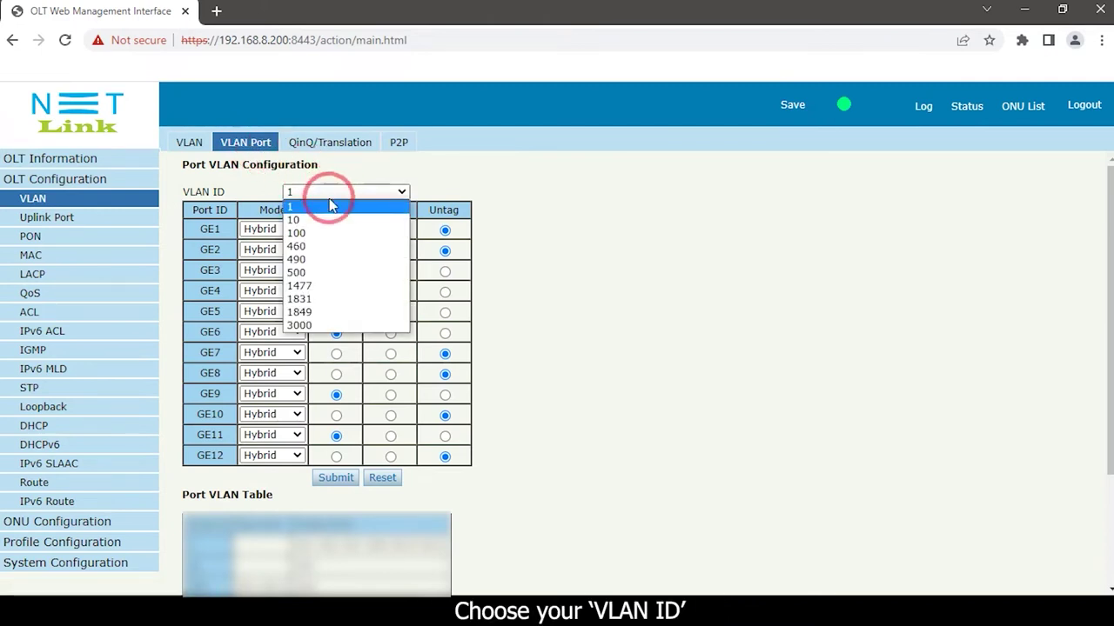
click(300, 326)
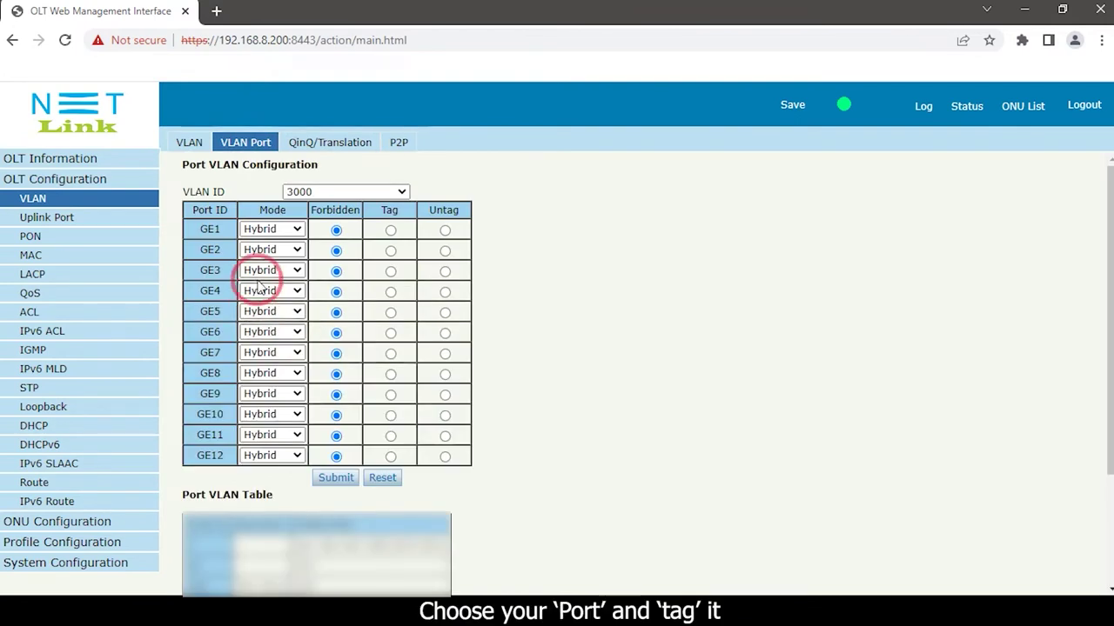
click(389, 271)
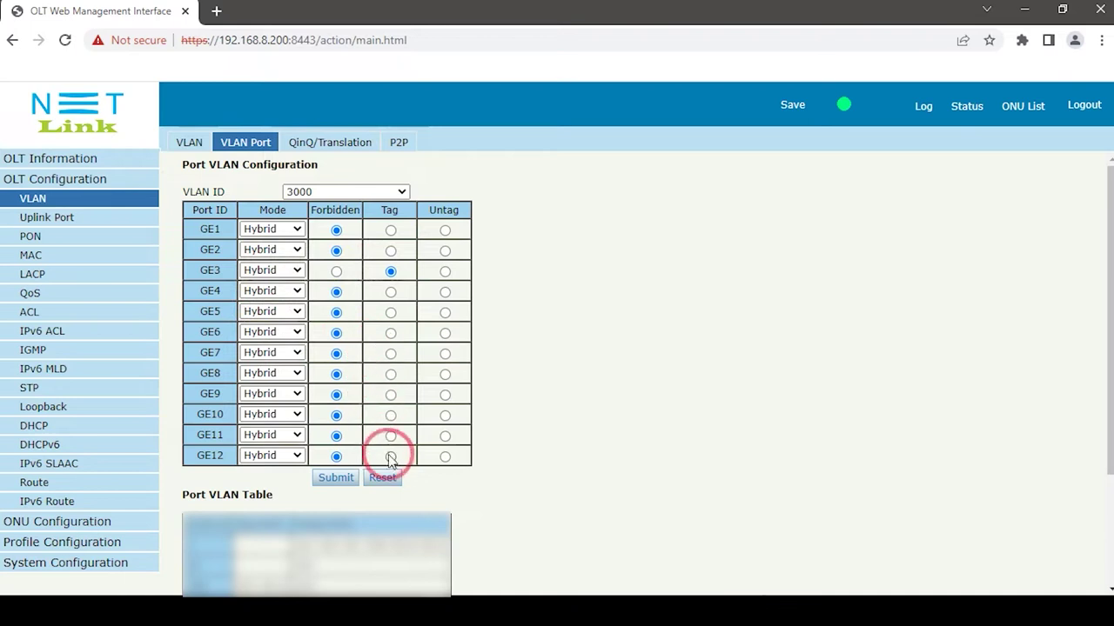
click(337, 479)
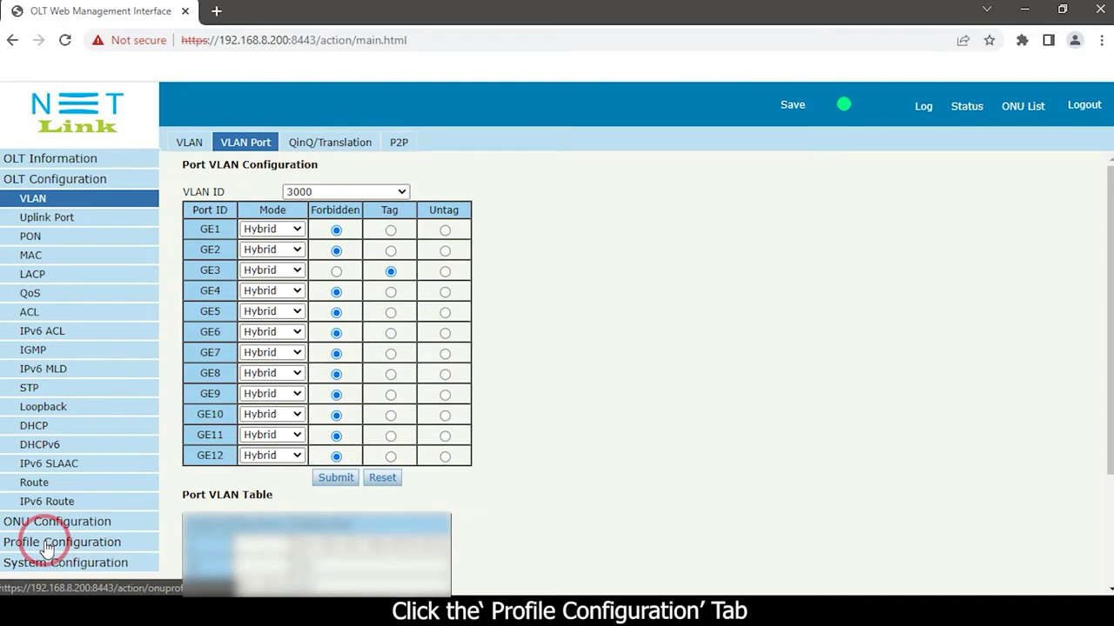
Step: Add service profile 1 named ROUTE and open its Details & Modify page
click(47, 544)
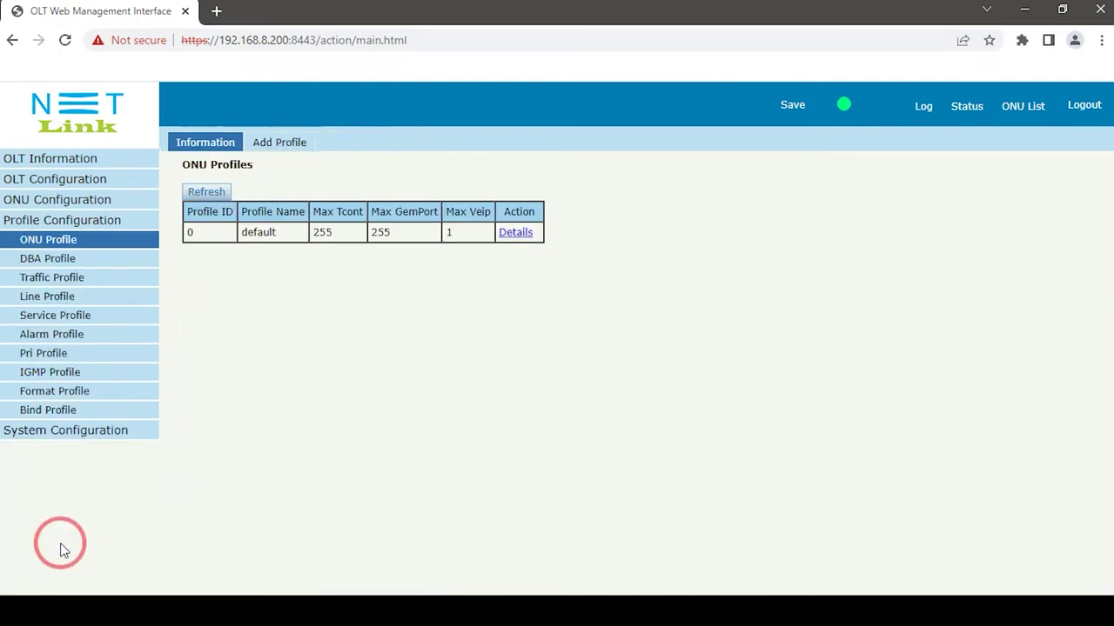
click(53, 319)
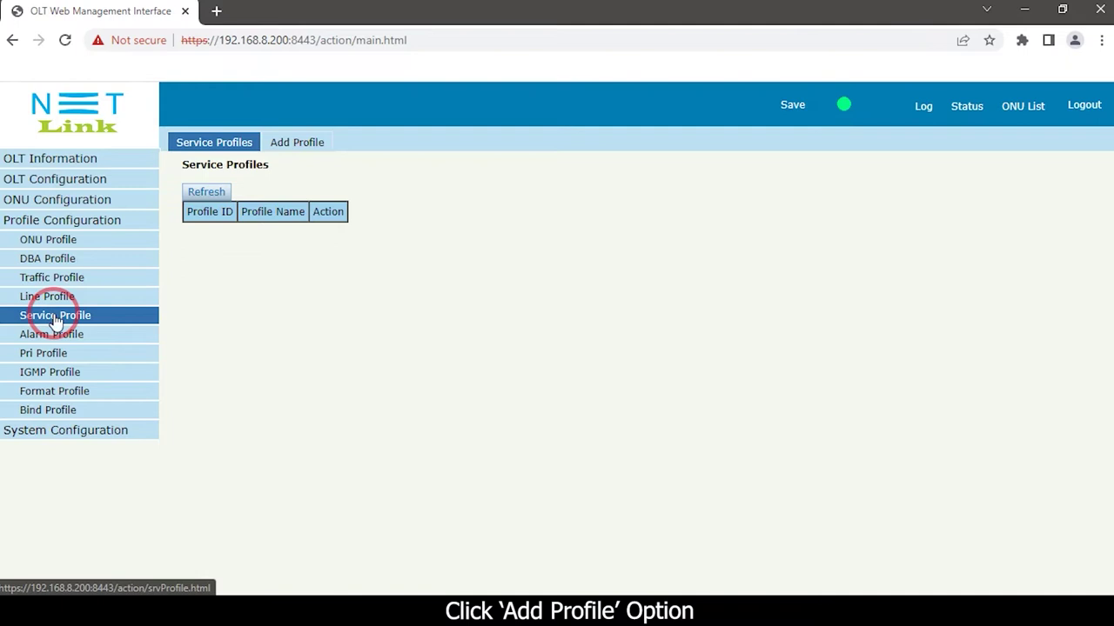
click(282, 146)
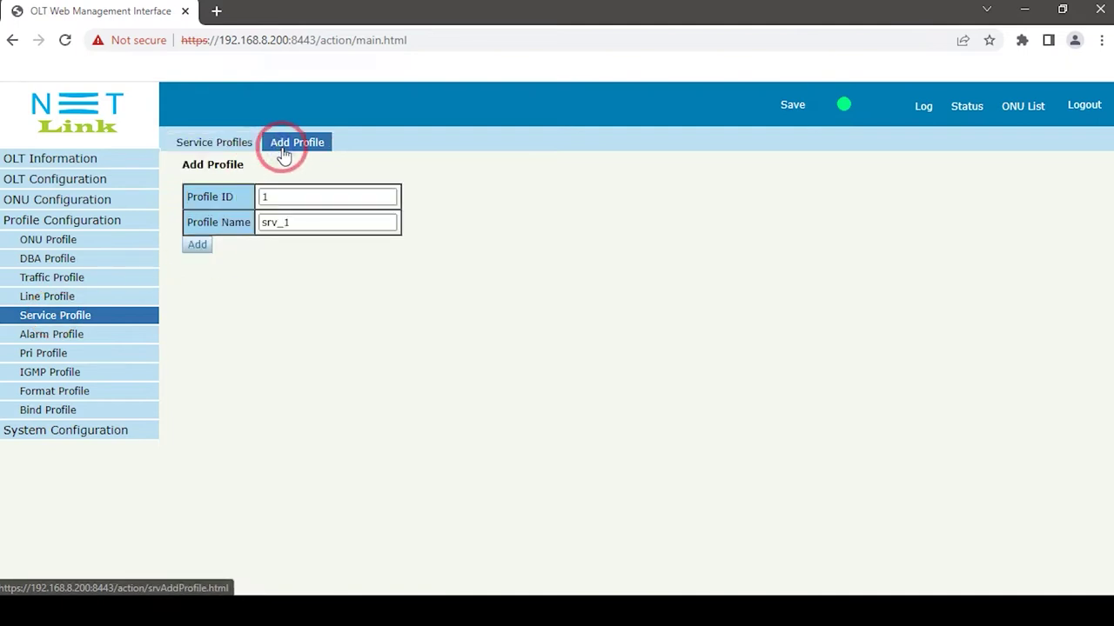
double_click(275, 223)
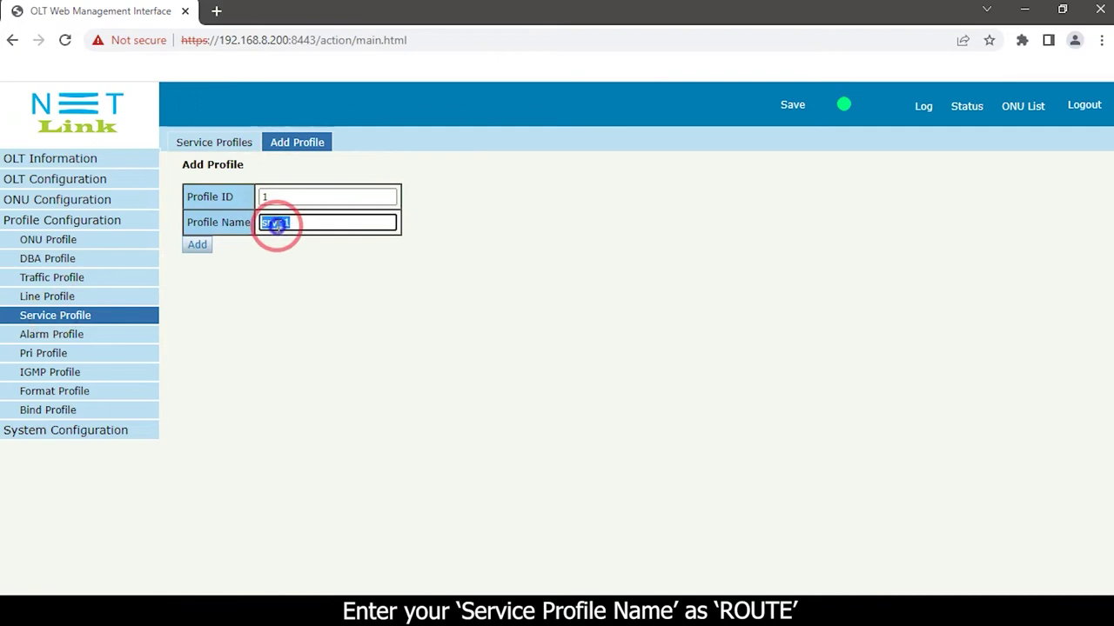
text(ROUTE)
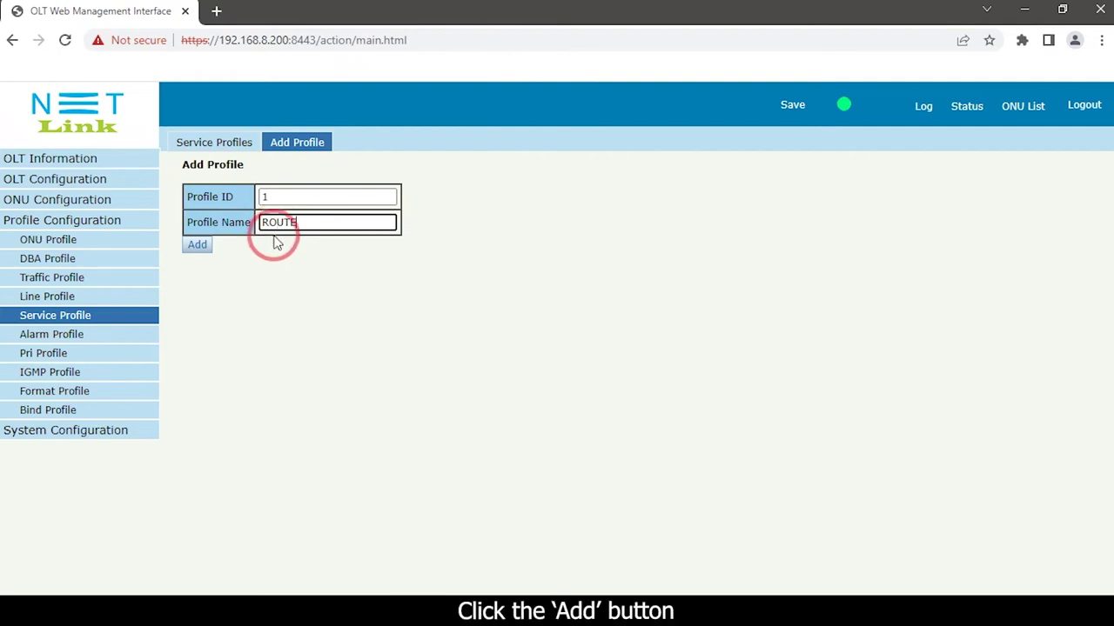
click(199, 245)
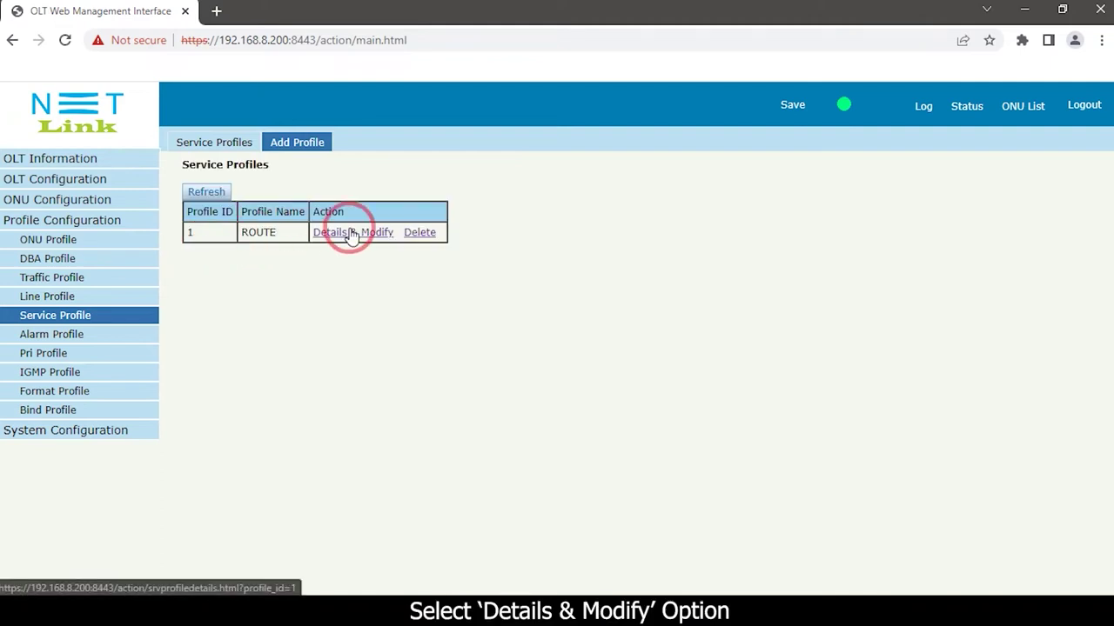
click(351, 233)
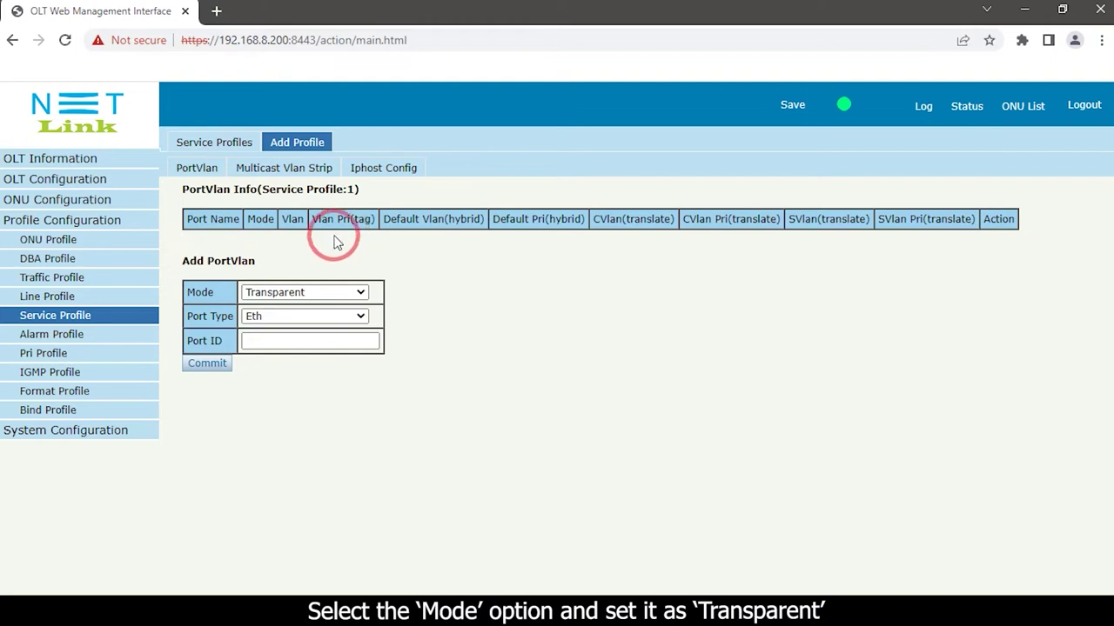
Step: Commit a Transparent PortVlan entry with port type Veip and port ID 1
click(304, 293)
click(306, 308)
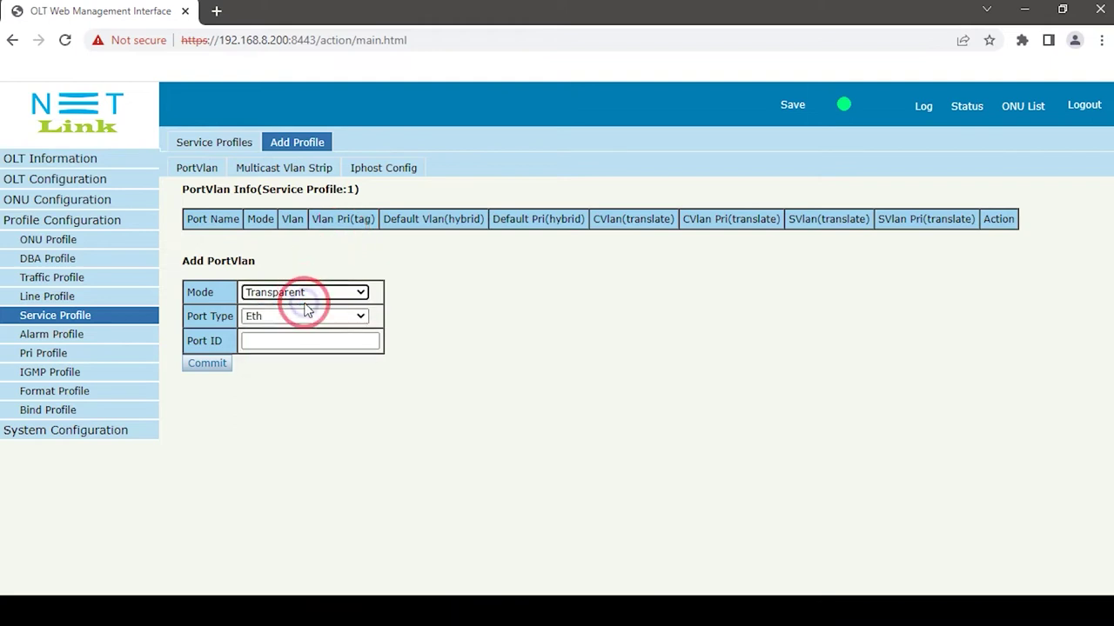
click(288, 316)
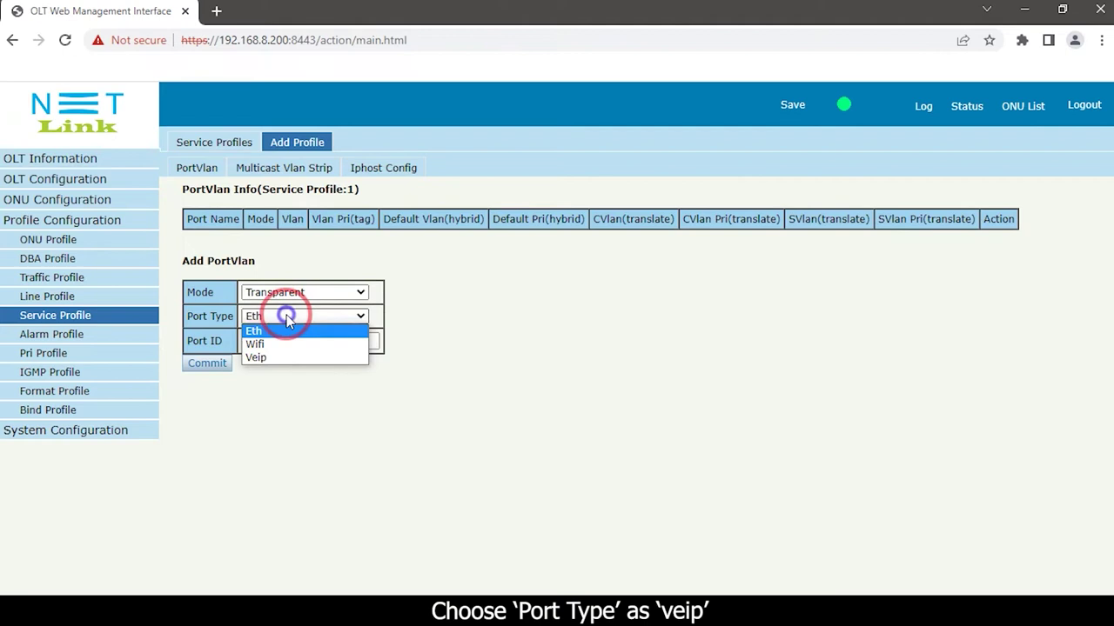
click(277, 357)
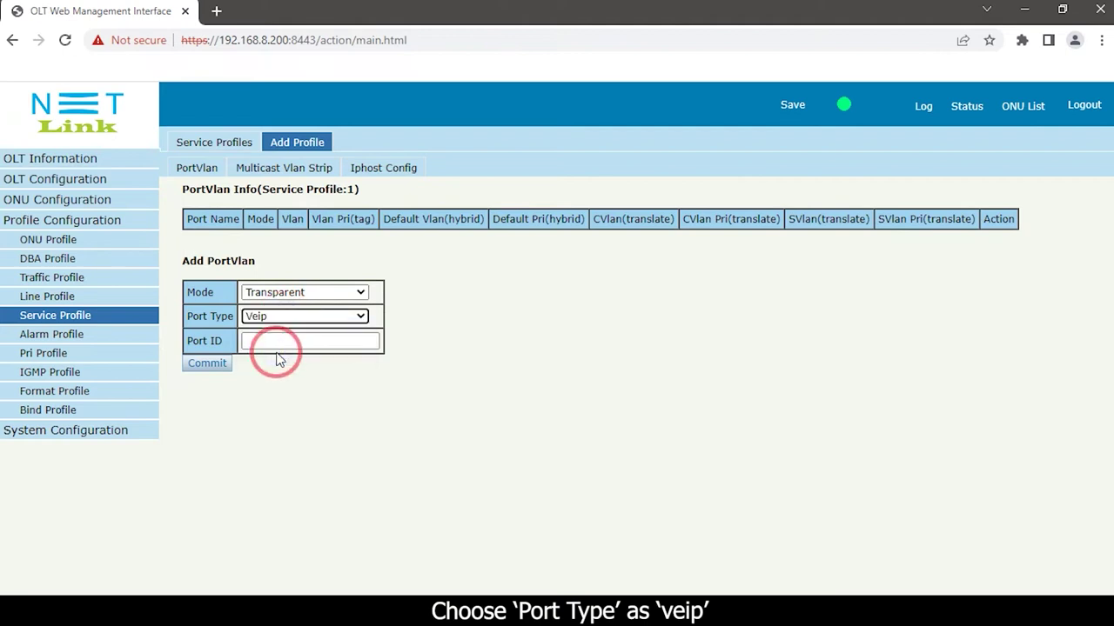
click(275, 341)
text(1)
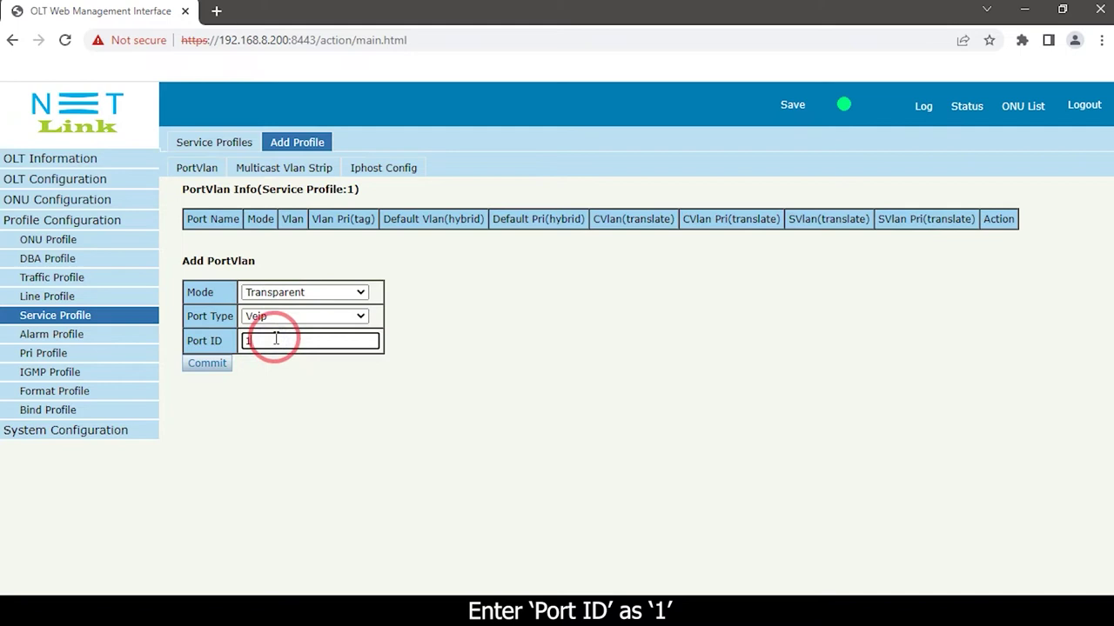
click(207, 368)
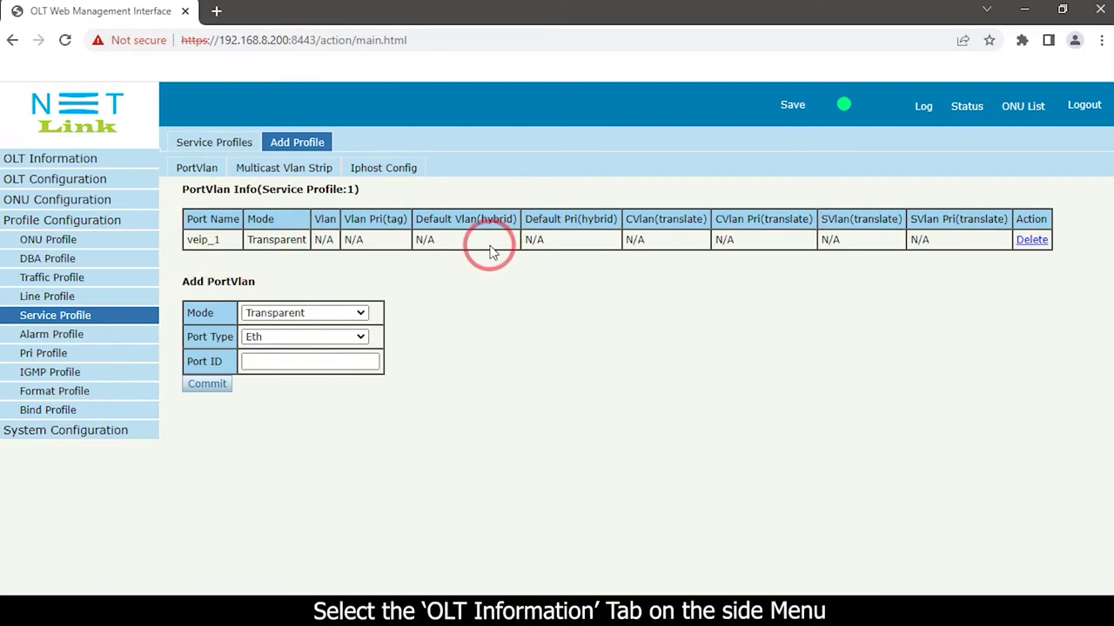
Step: Open the Line Profile Add Profile form, prefilled with ID 5 and name line_5
click(36, 160)
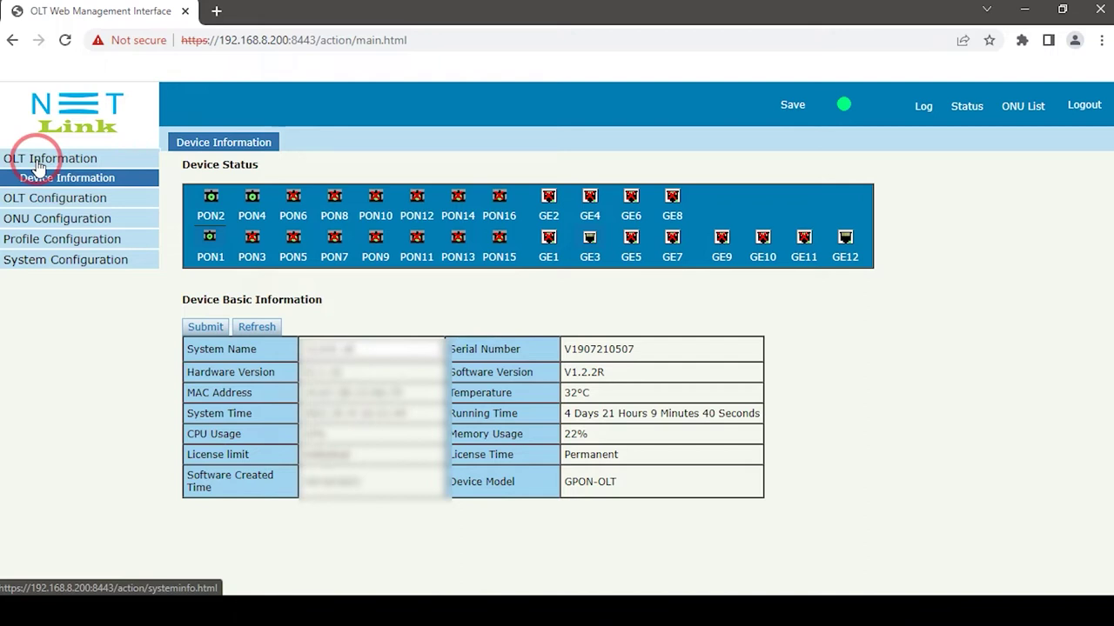
click(42, 240)
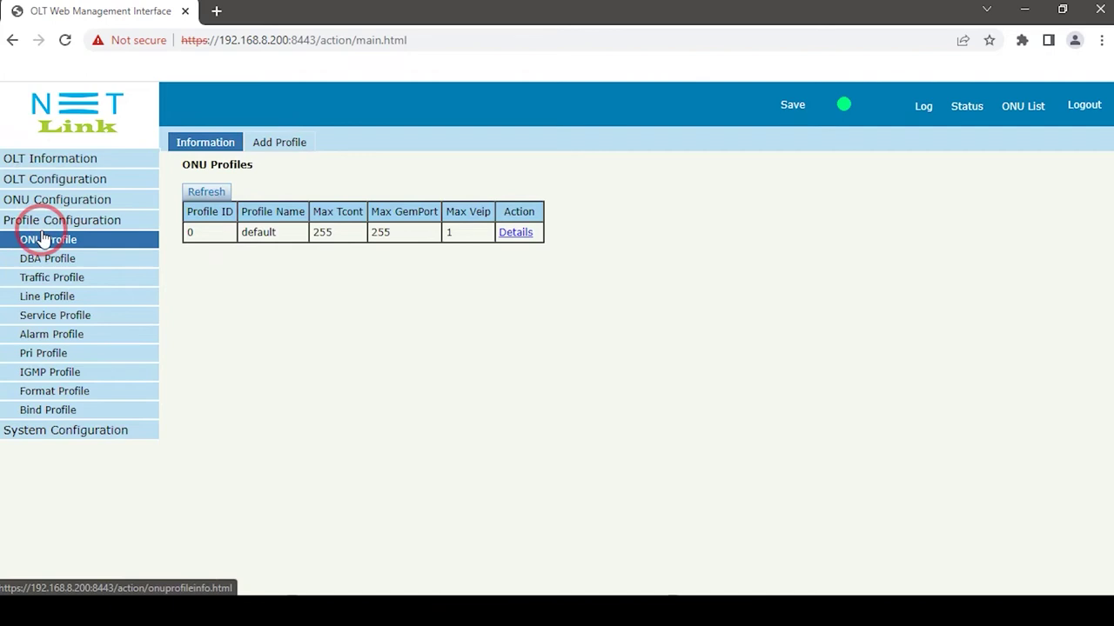
click(37, 298)
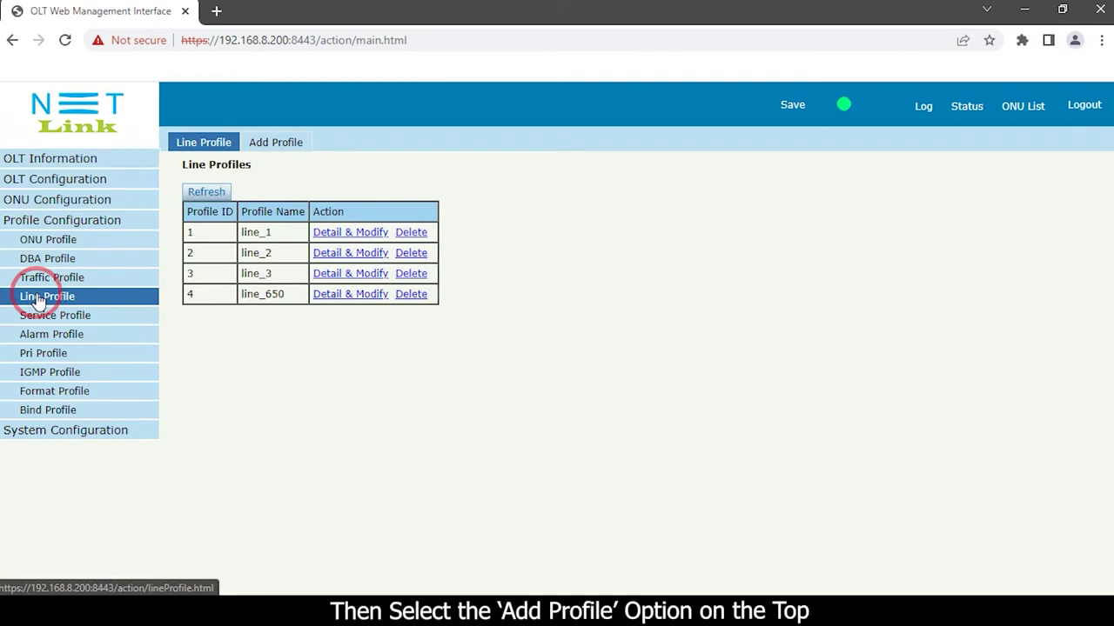
click(278, 137)
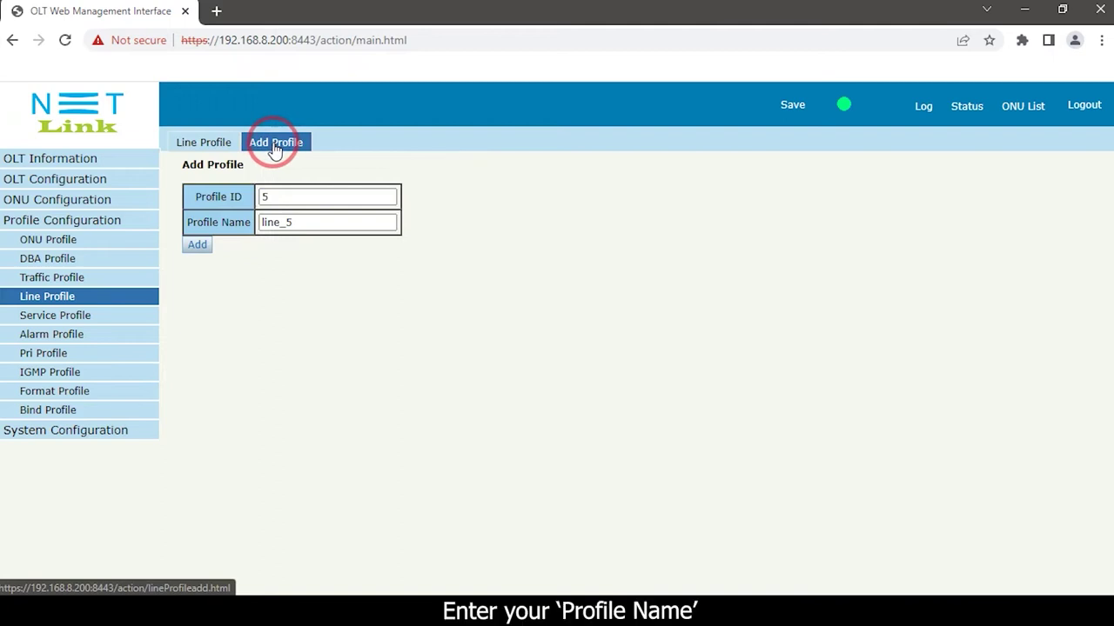
Step: Add line profile 5 as BSNL_300-311 and open its Detail & Modify Tcont page
click(294, 221)
double_click(294, 221)
text(BS)
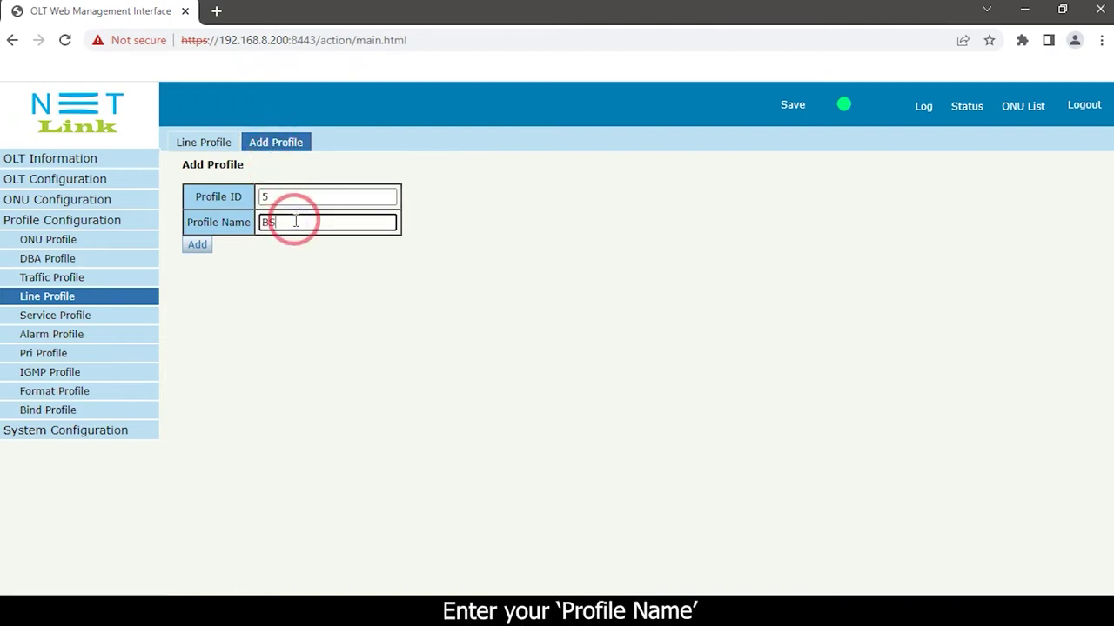
text(NL_)
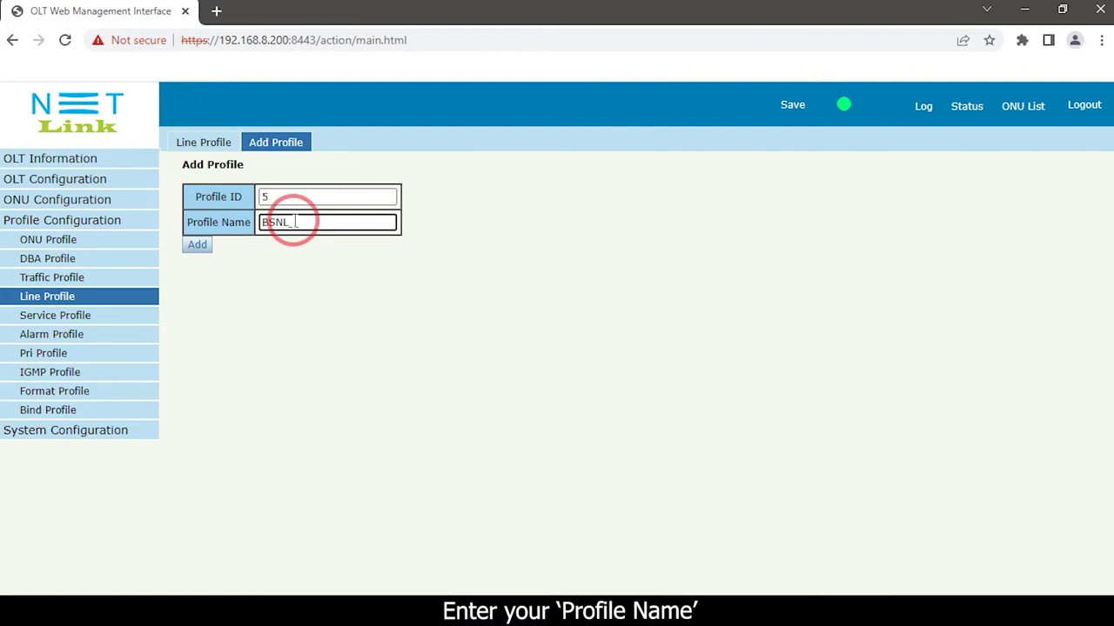
text(300)
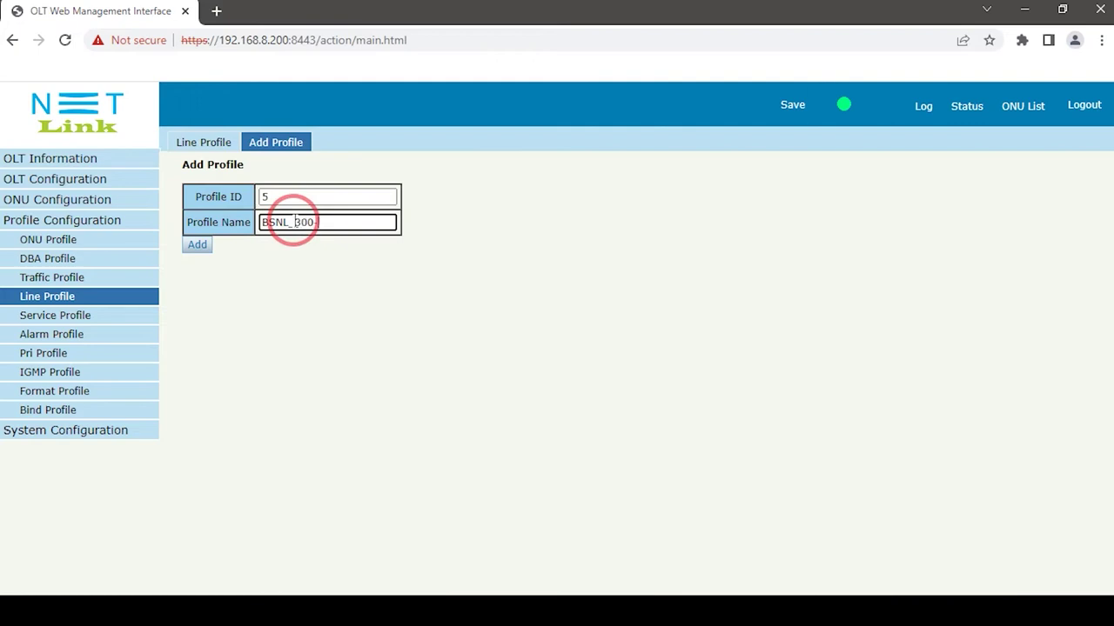
text(-311)
click(202, 247)
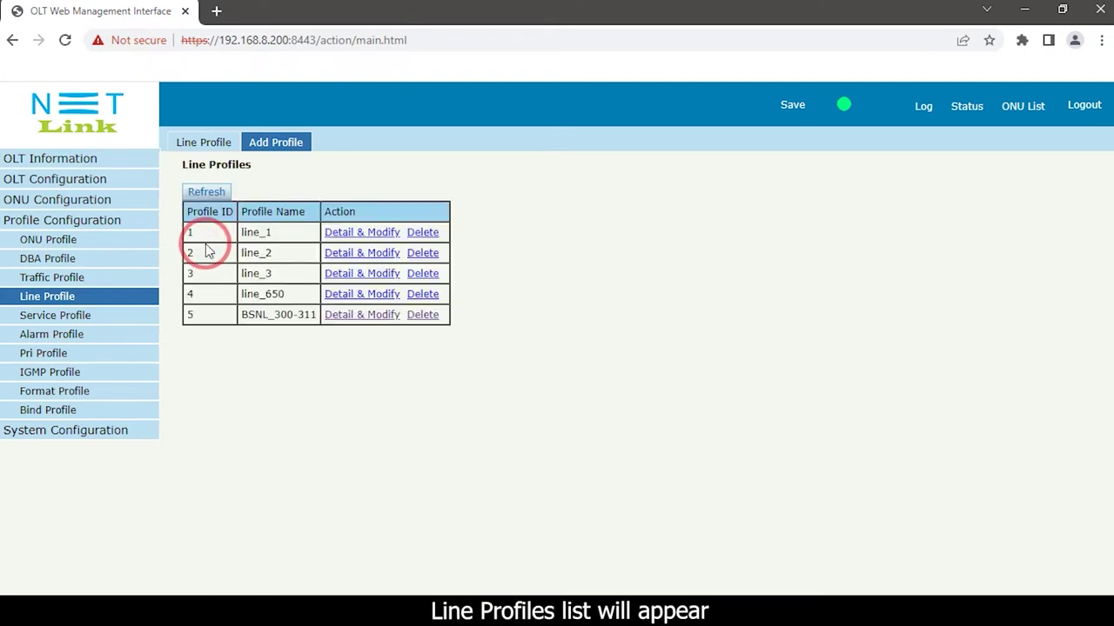
click(363, 318)
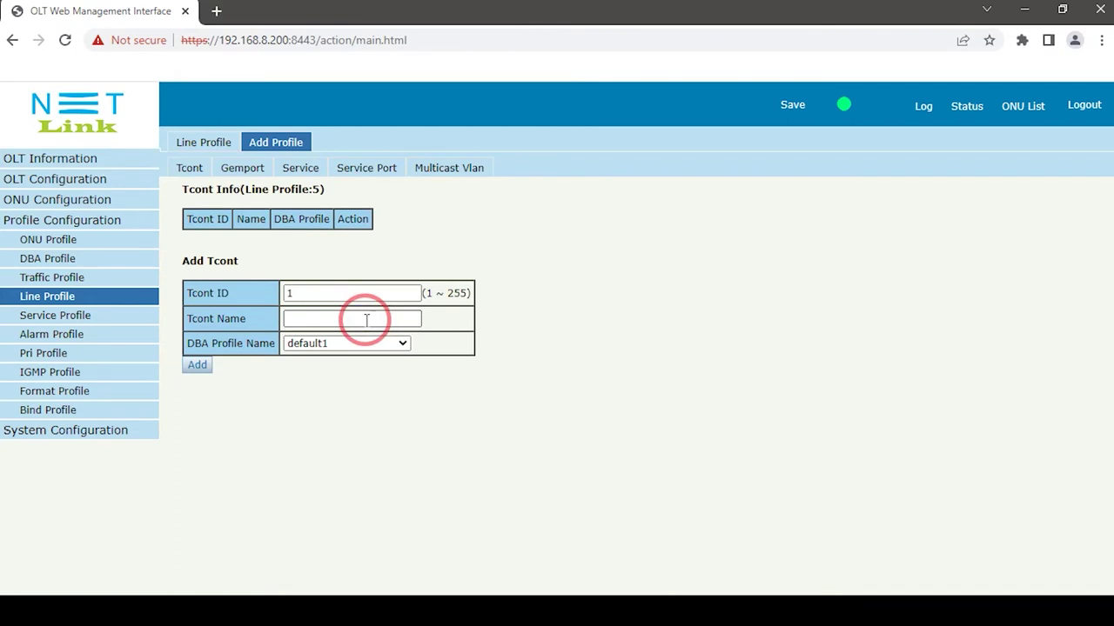
Step: Add T-CONT 1 using DBA profile default1 to line profile 5
click(294, 316)
text(1)
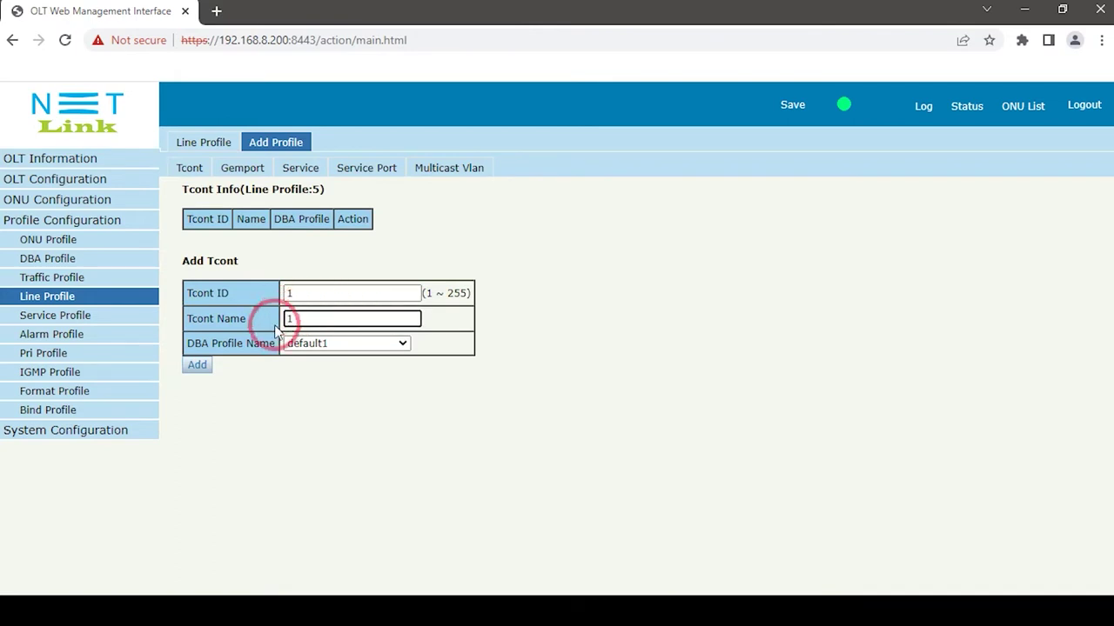
click(209, 368)
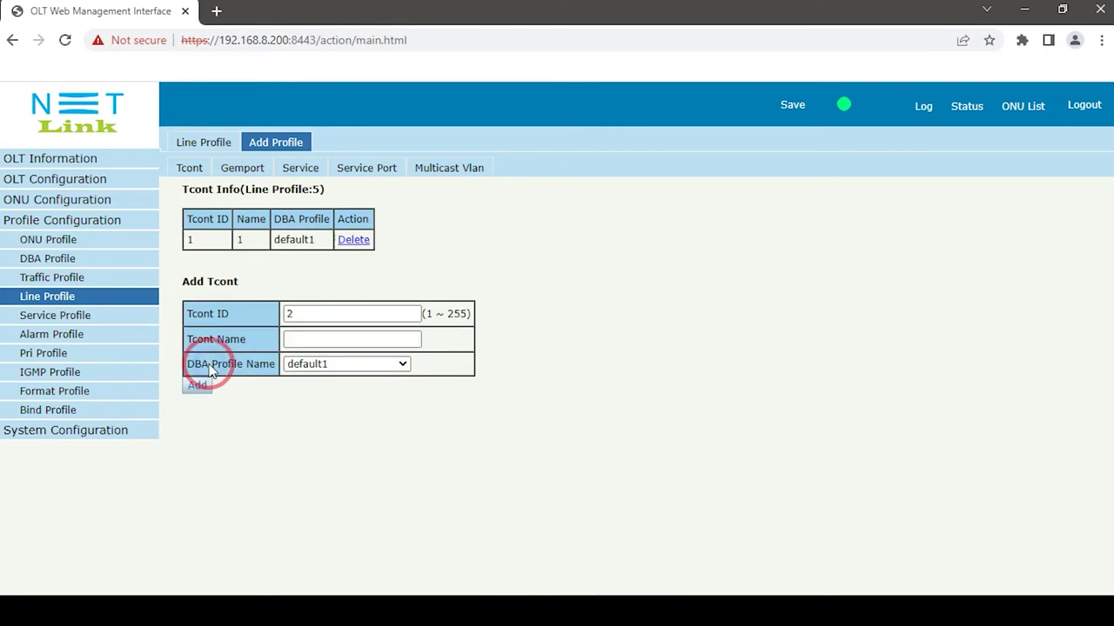
Step: Add GEM port 1 mapped to T-CONT 1
click(243, 170)
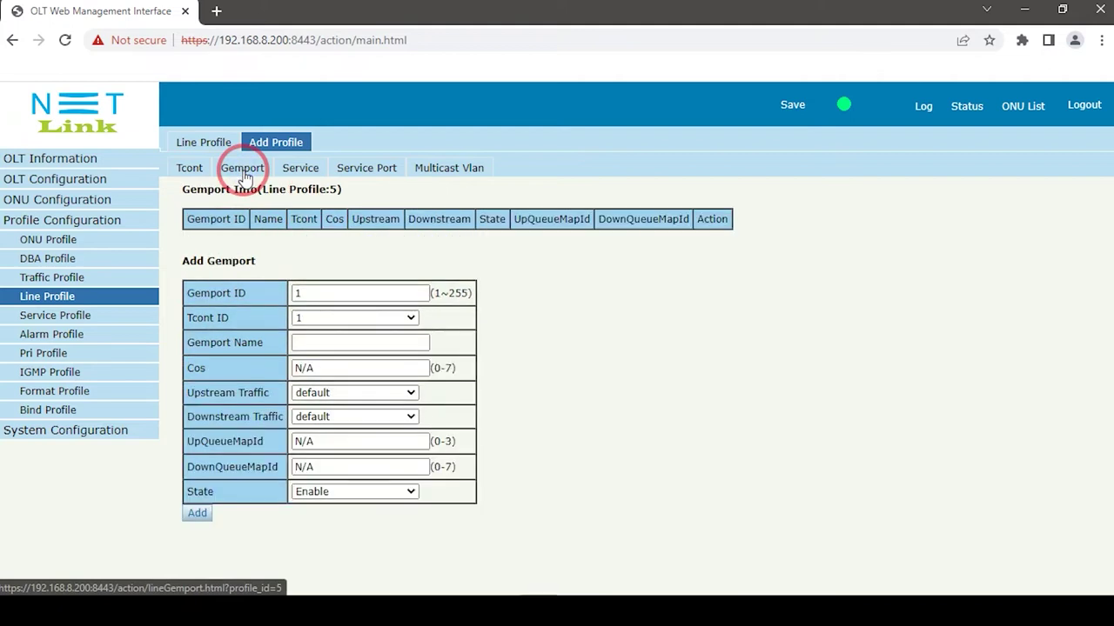
click(290, 330)
click(314, 340)
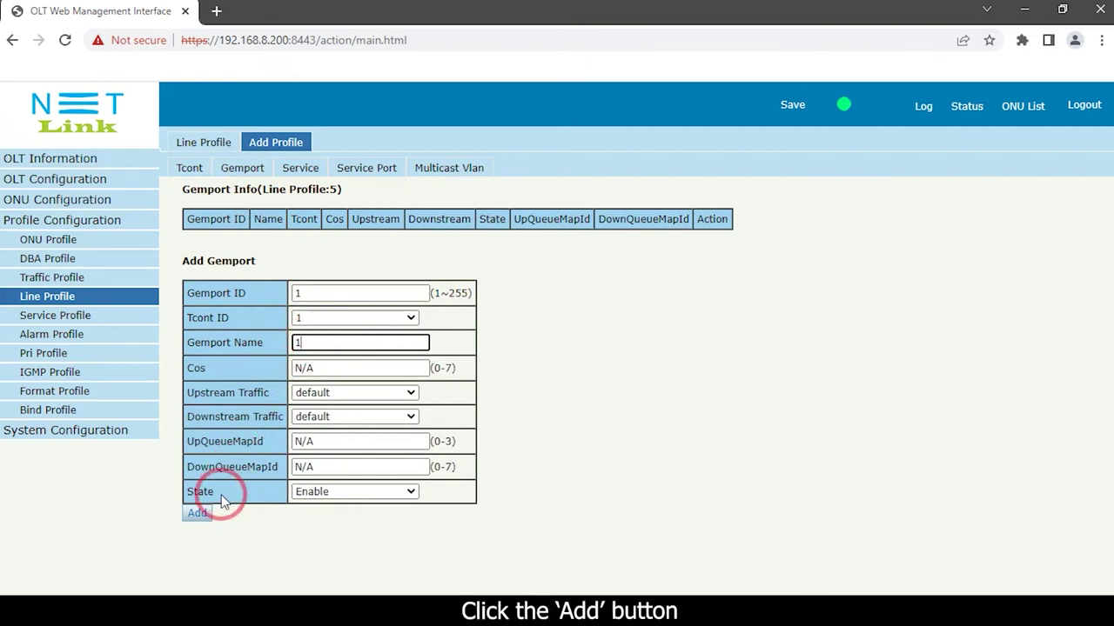
click(195, 513)
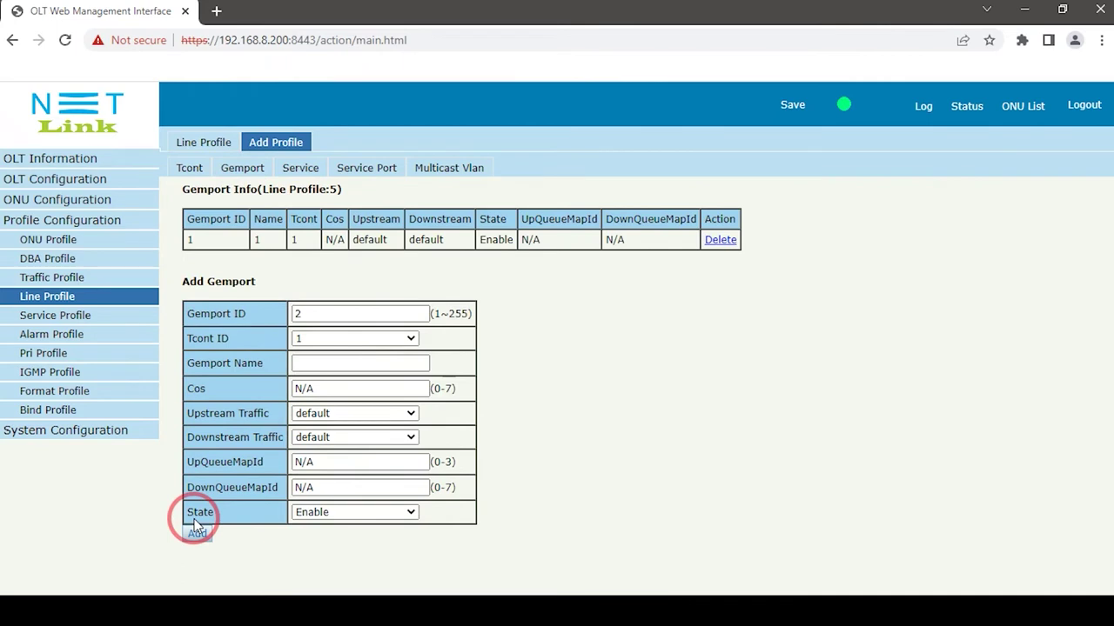
Step: Add service ser_1 on GEM port 1, Tag mode, VLAN list 300-311, then show Service Port settings
click(295, 171)
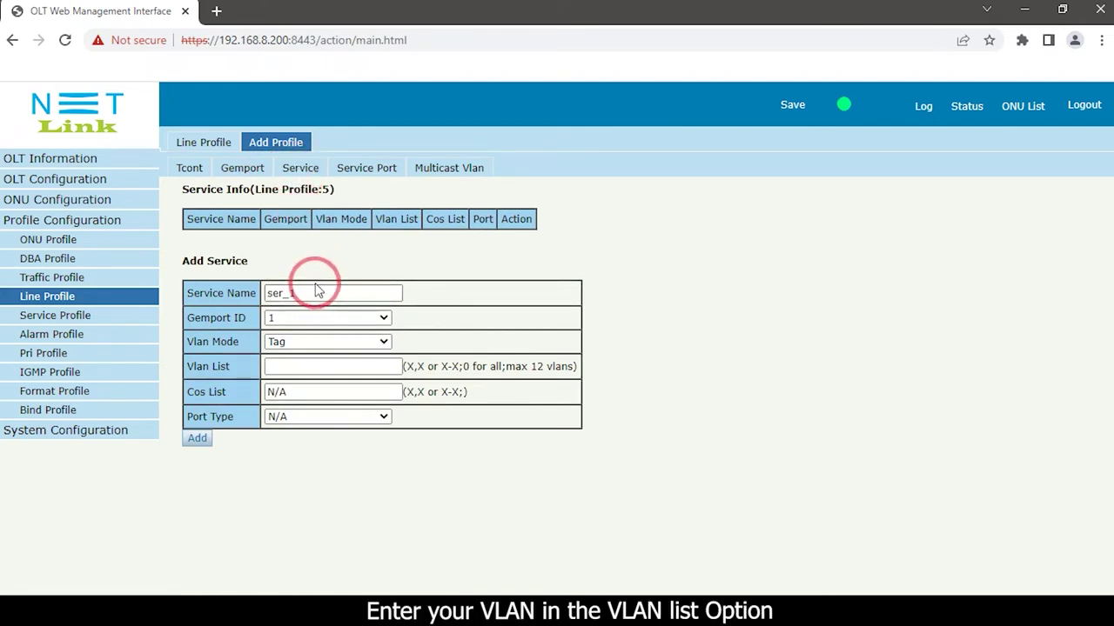
click(293, 366)
text(300-311)
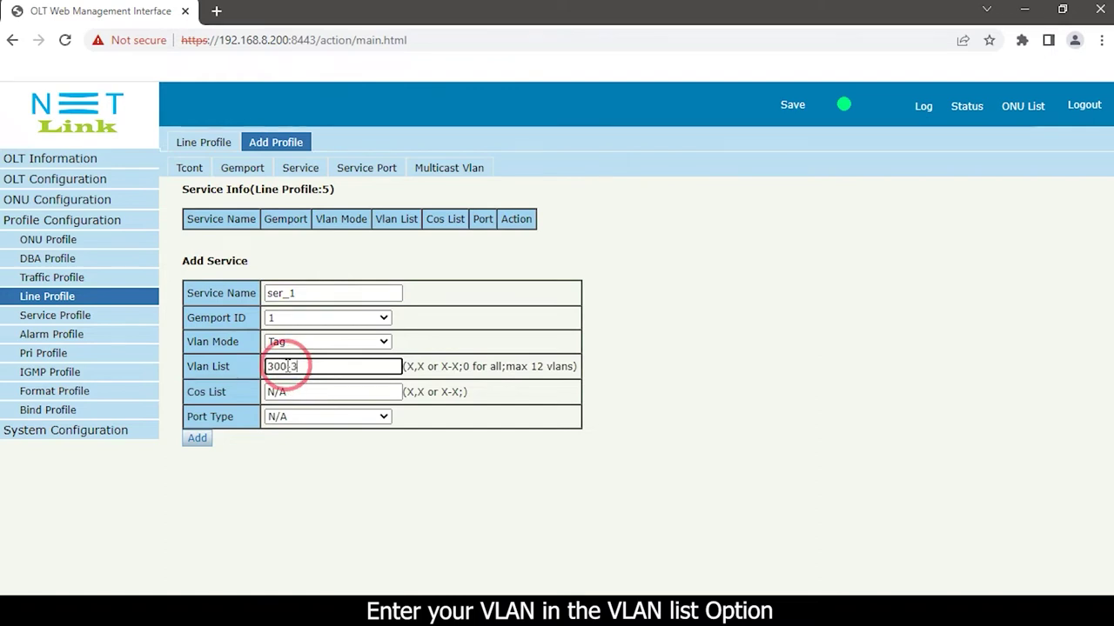
click(185, 441)
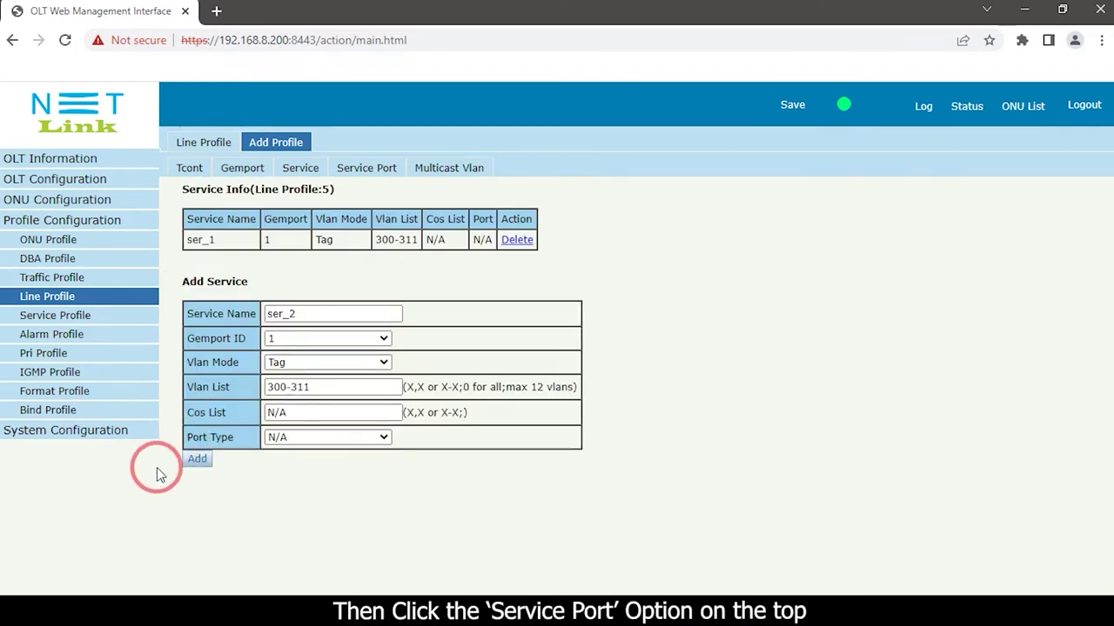
click(364, 173)
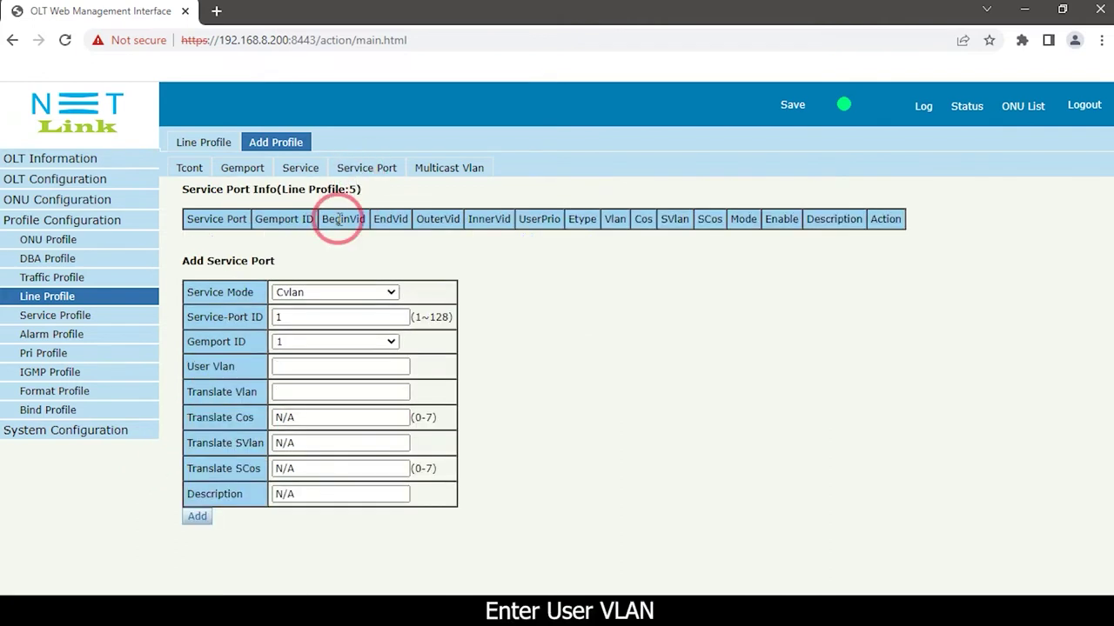
Step: Add service ports for VLANs 300 and 301, each translated 1:1 with SVLAN 3000
click(303, 368)
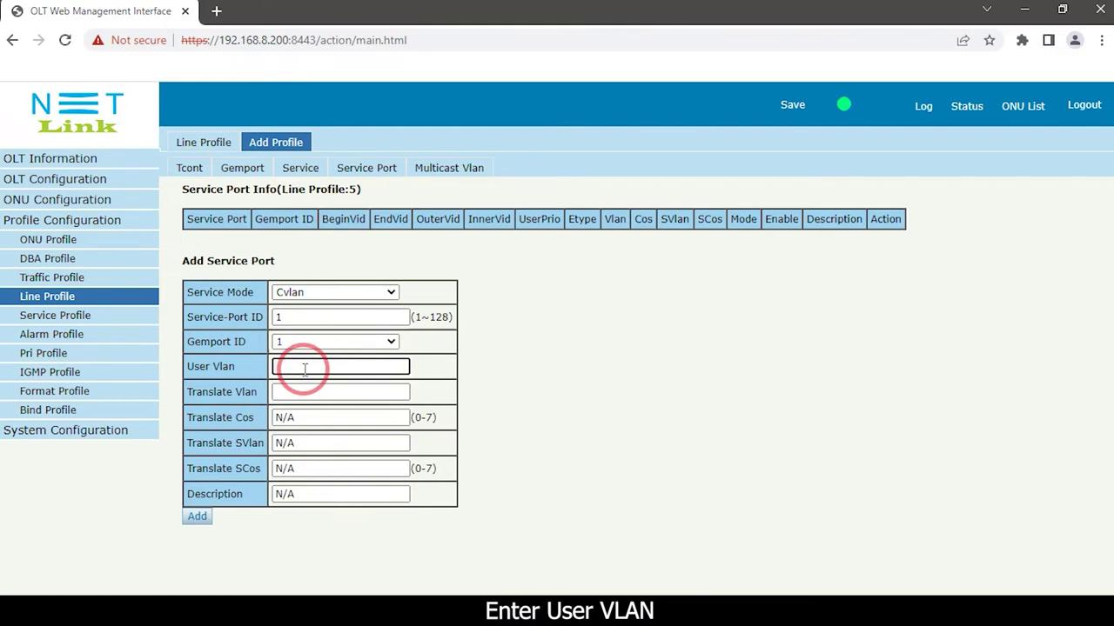
text(300)
click(293, 392)
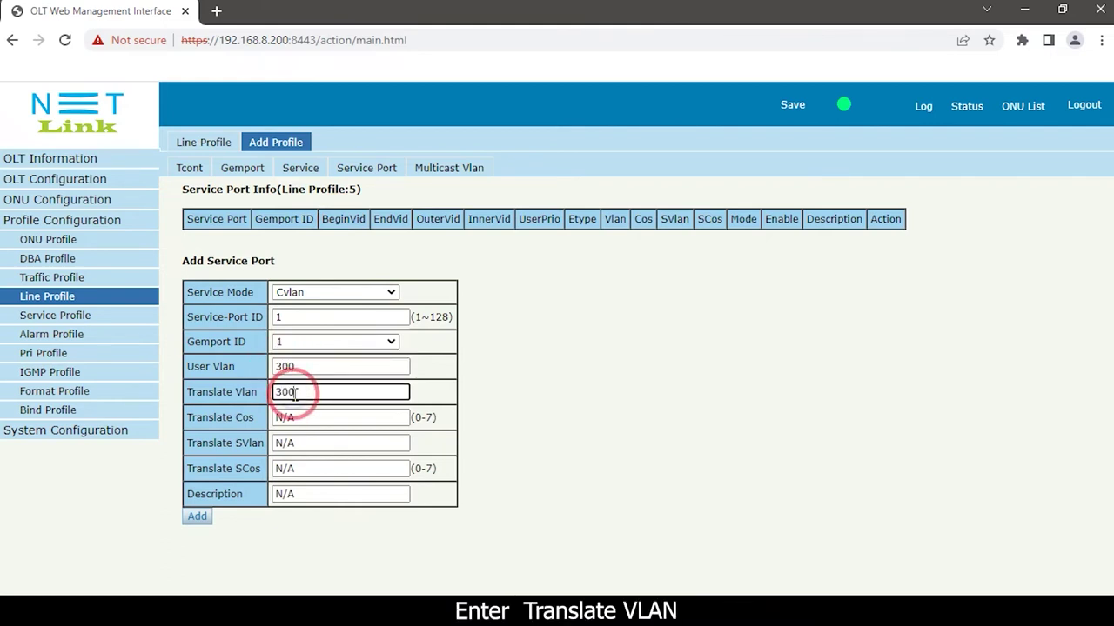
text(300)
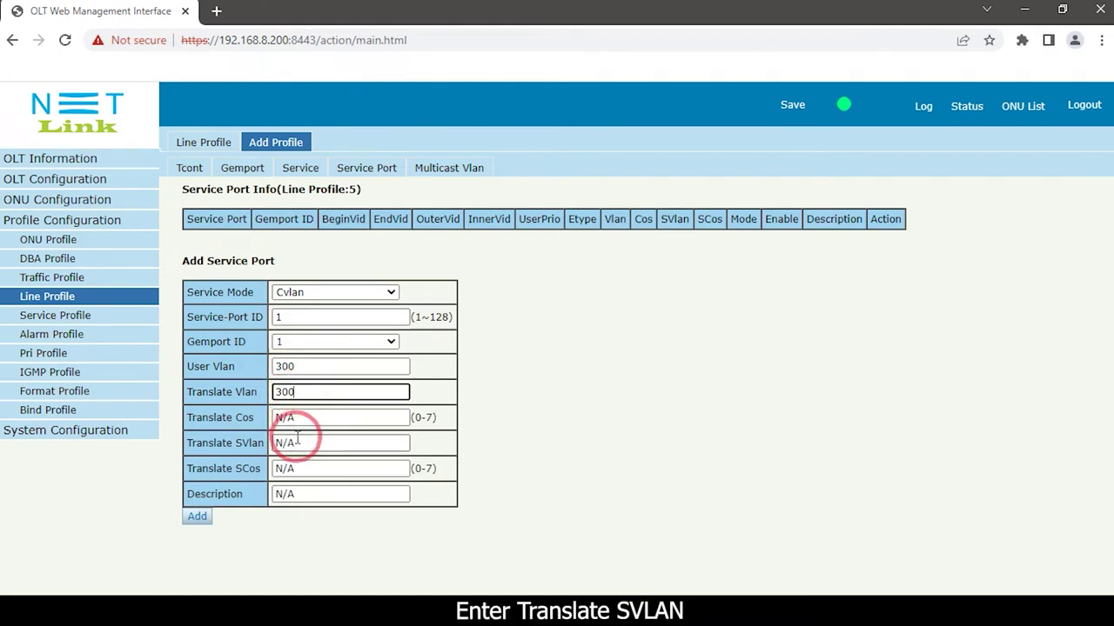
click(294, 445)
click(296, 446)
text(3000)
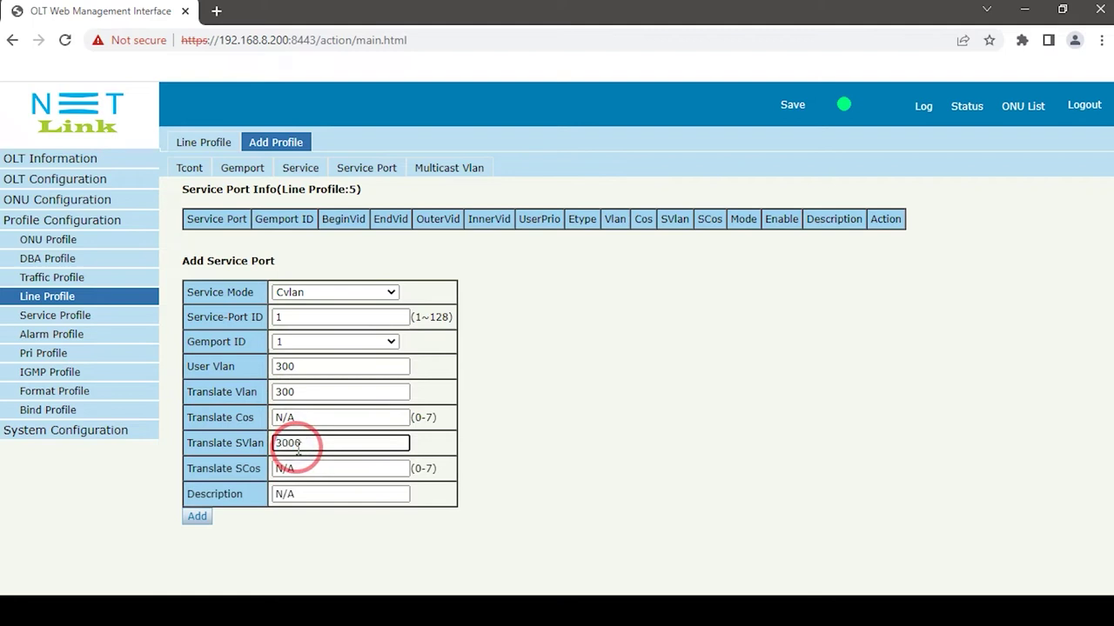
click(196, 516)
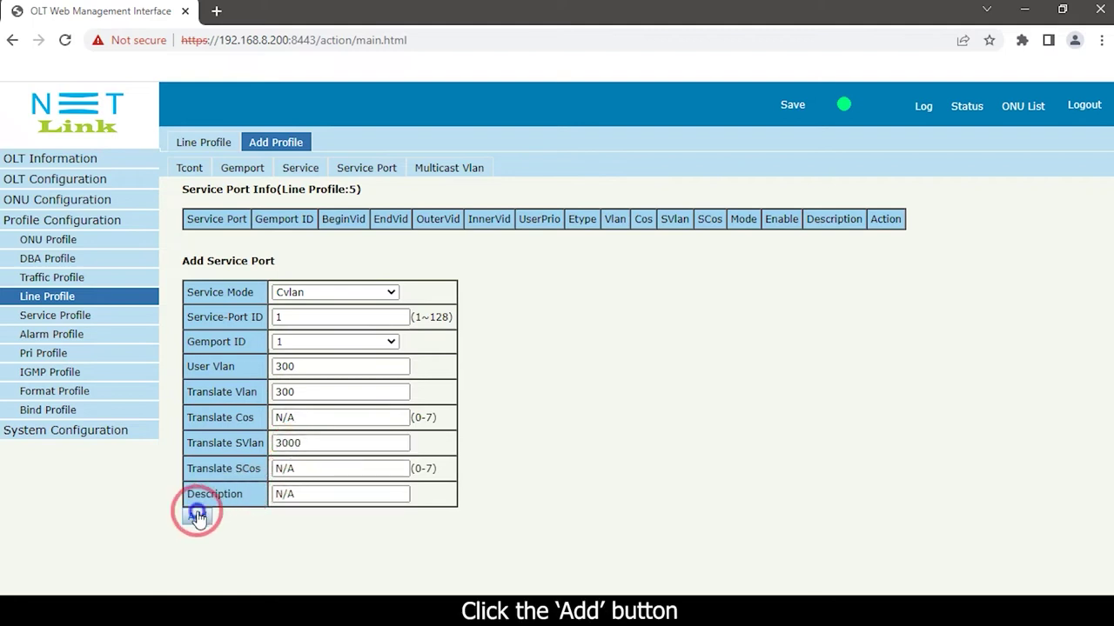
click(293, 387)
text(301)
click(311, 412)
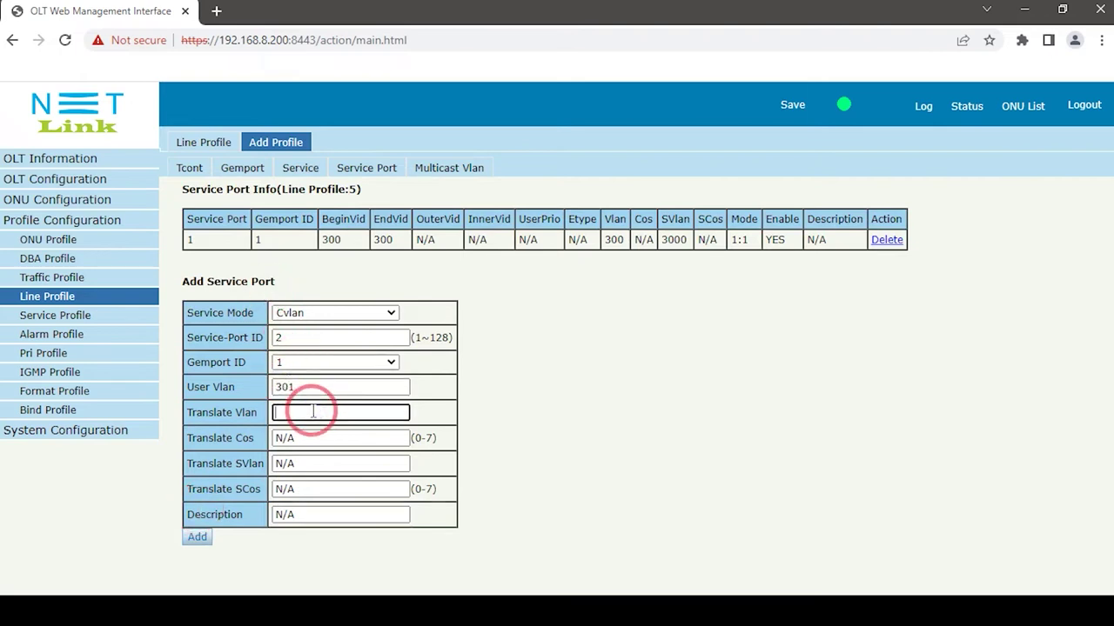
text(301)
click(300, 466)
click(196, 537)
Step: Add service ports for VLANs 302 and 304, translated 1:1 with SVLAN 3000
click(296, 408)
text(302)
click(291, 433)
text(302)
click(299, 482)
text(3000)
click(198, 557)
click(292, 428)
text(304)
click(290, 453)
text(304)
click(288, 504)
text(3000)
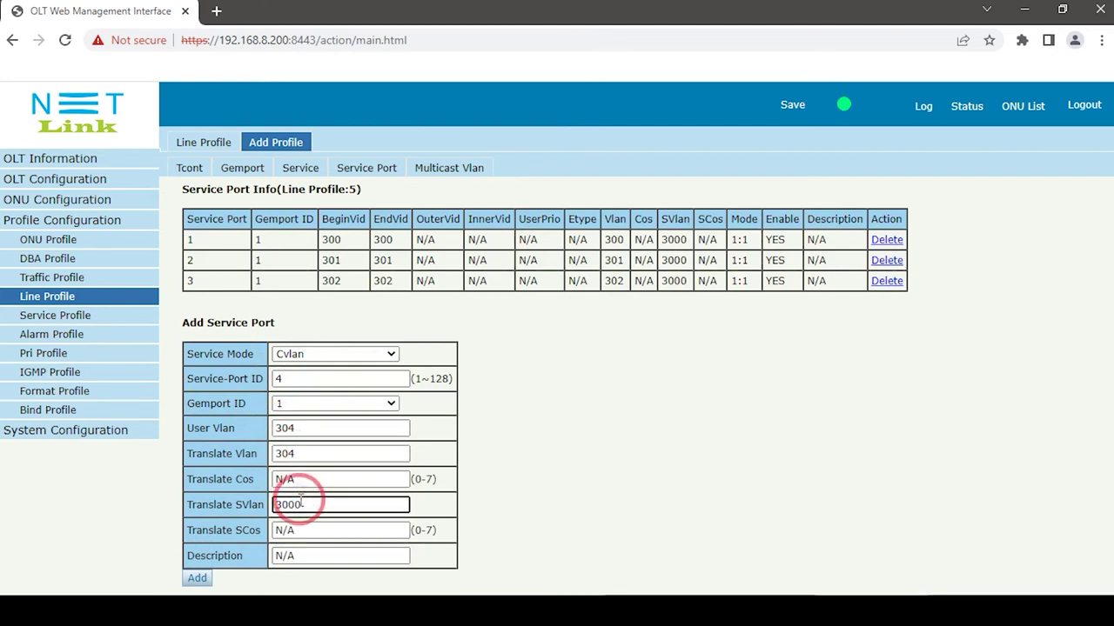
click(197, 578)
Step: Add service ports for VLANs 305 and 306, translated 1:1 with SVLAN 3000
click(289, 447)
text(305)
click(284, 473)
text(305)
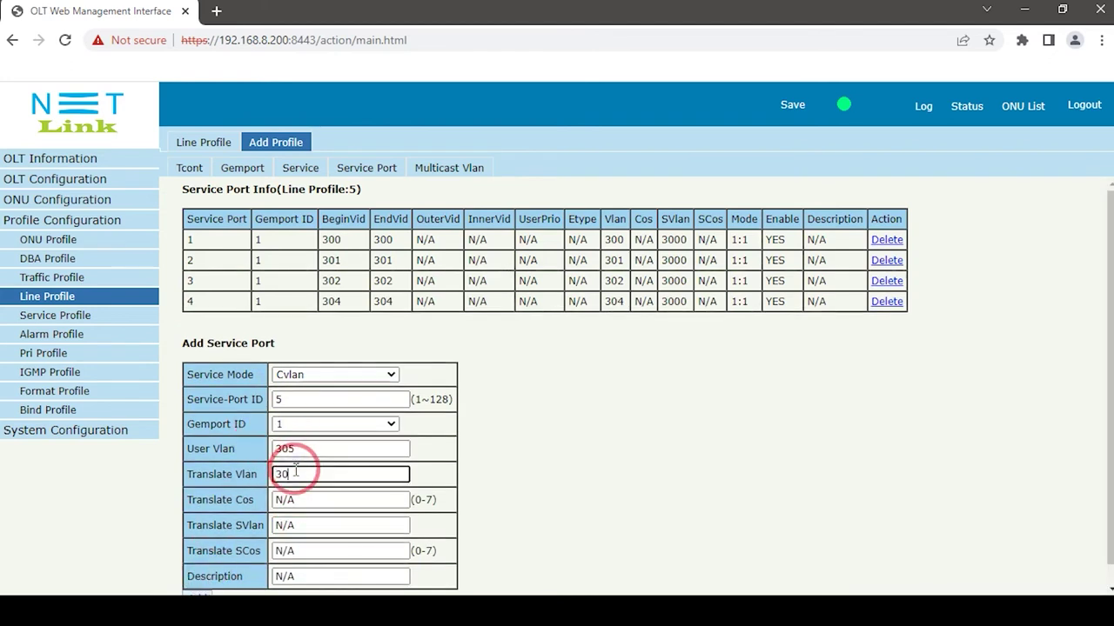
click(288, 525)
text(3000)
click(196, 596)
click(281, 465)
text(306)
click(299, 494)
text(306)
scroll(294, 519, down, 1)
click(288, 506)
text(3000)
click(196, 577)
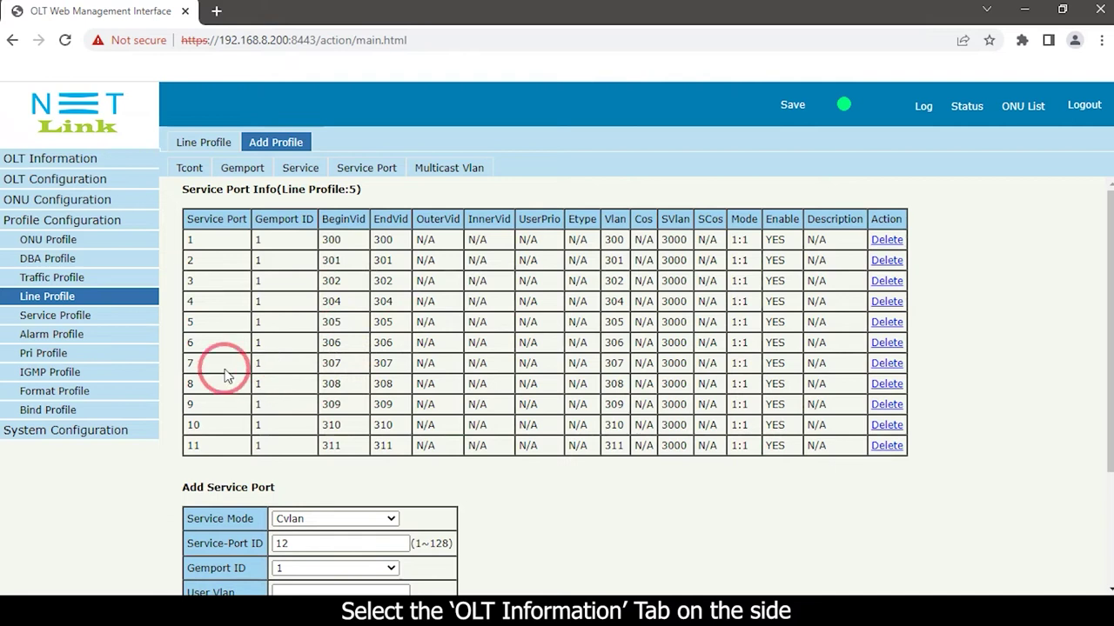
Step: Register the first auto-discovered PON1 ONU with the 1GE ONU profile
click(53, 163)
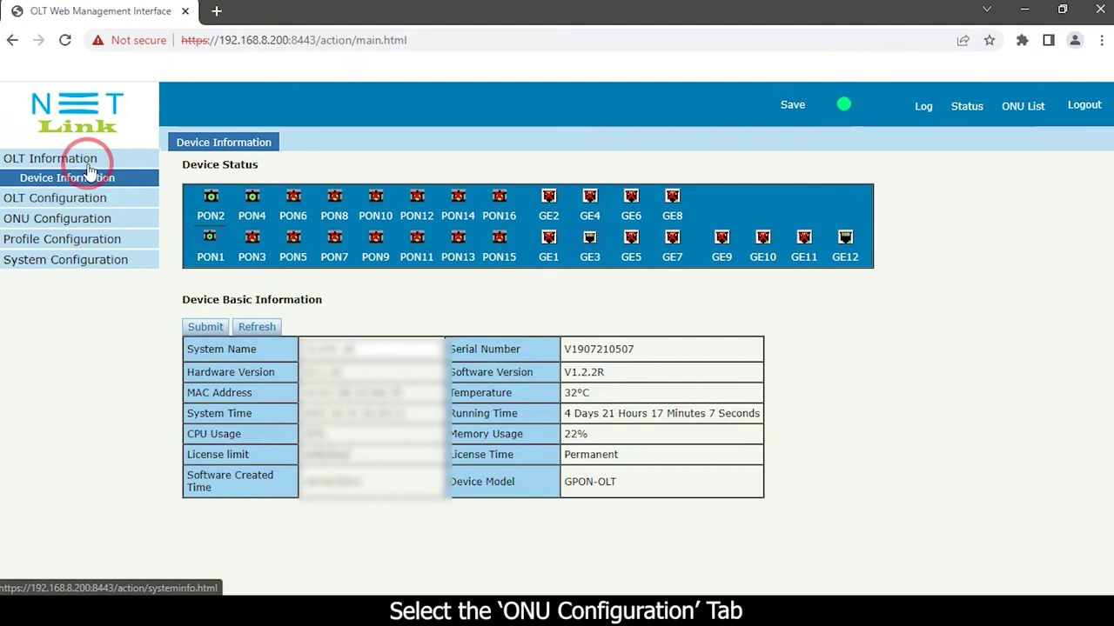
click(84, 218)
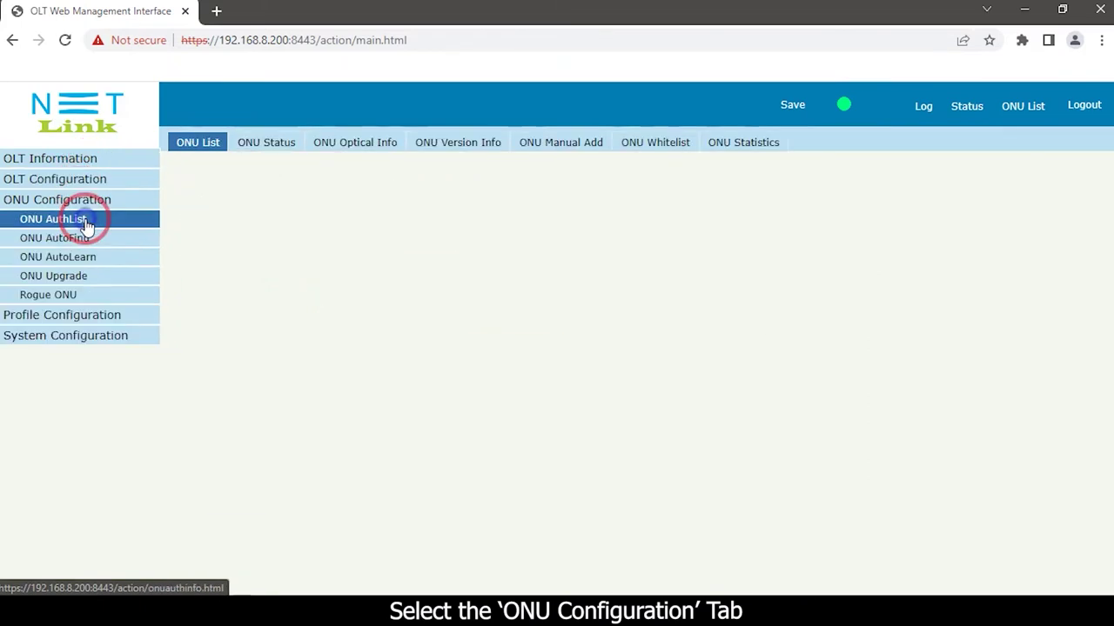
click(61, 237)
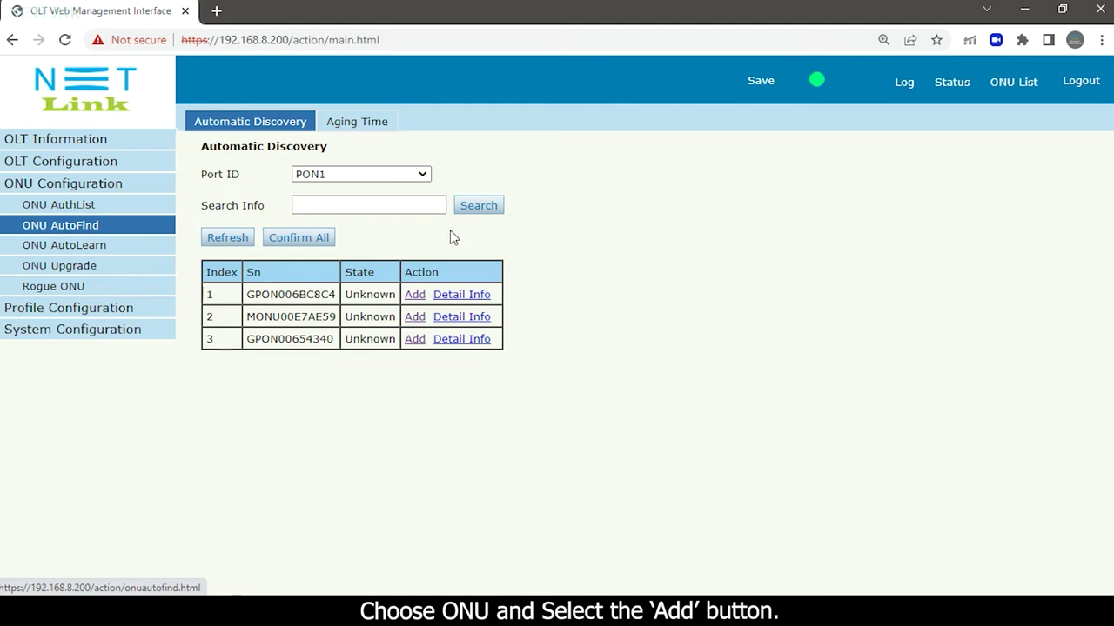
click(415, 295)
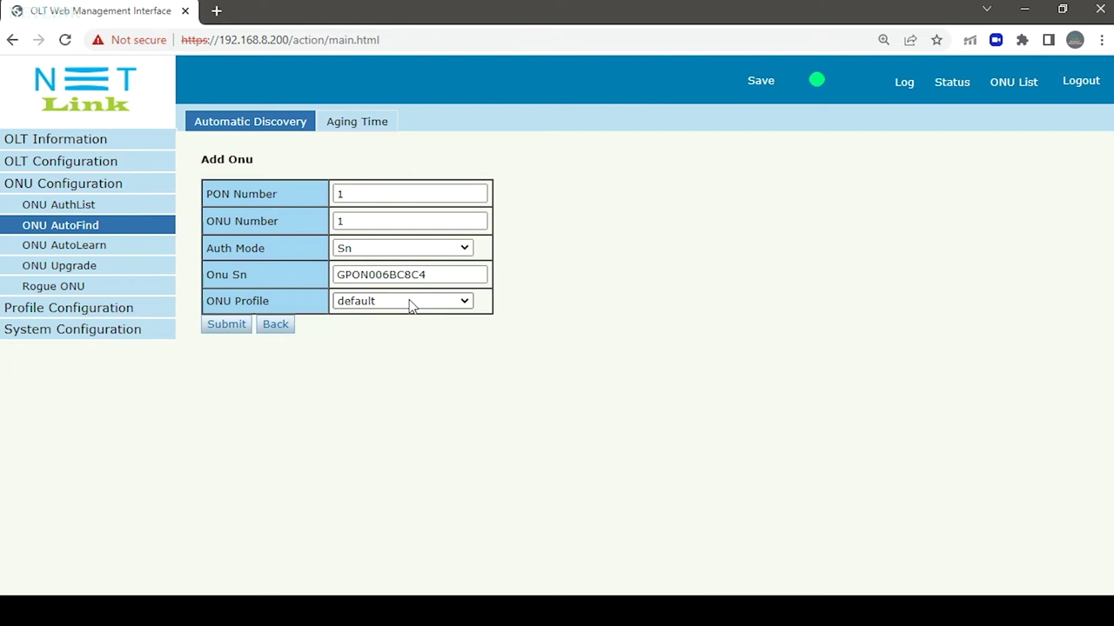
click(409, 300)
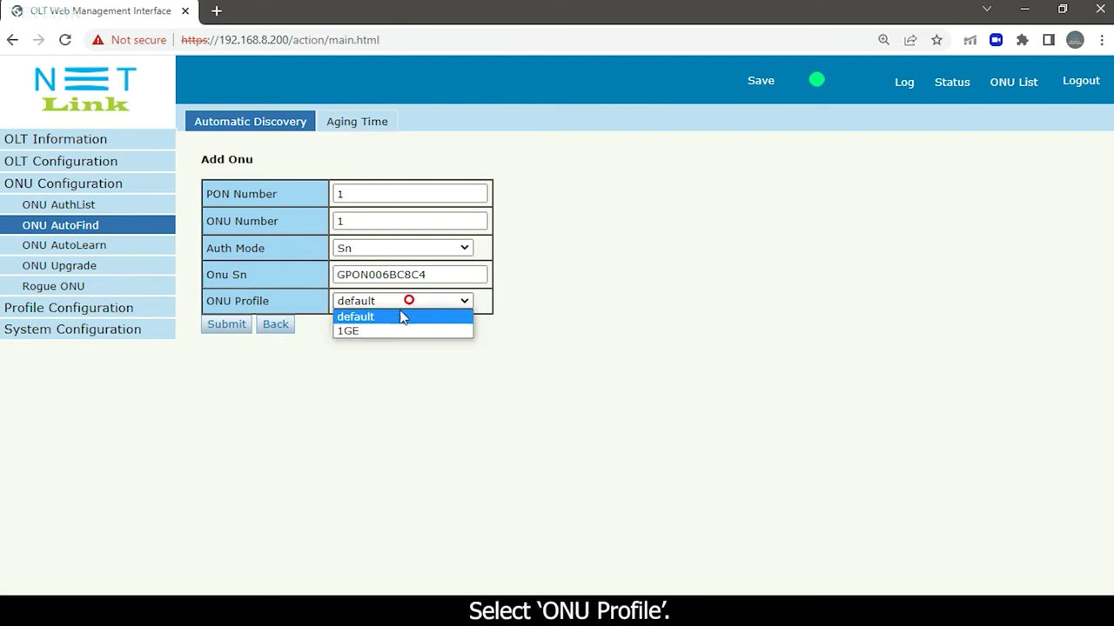
click(388, 332)
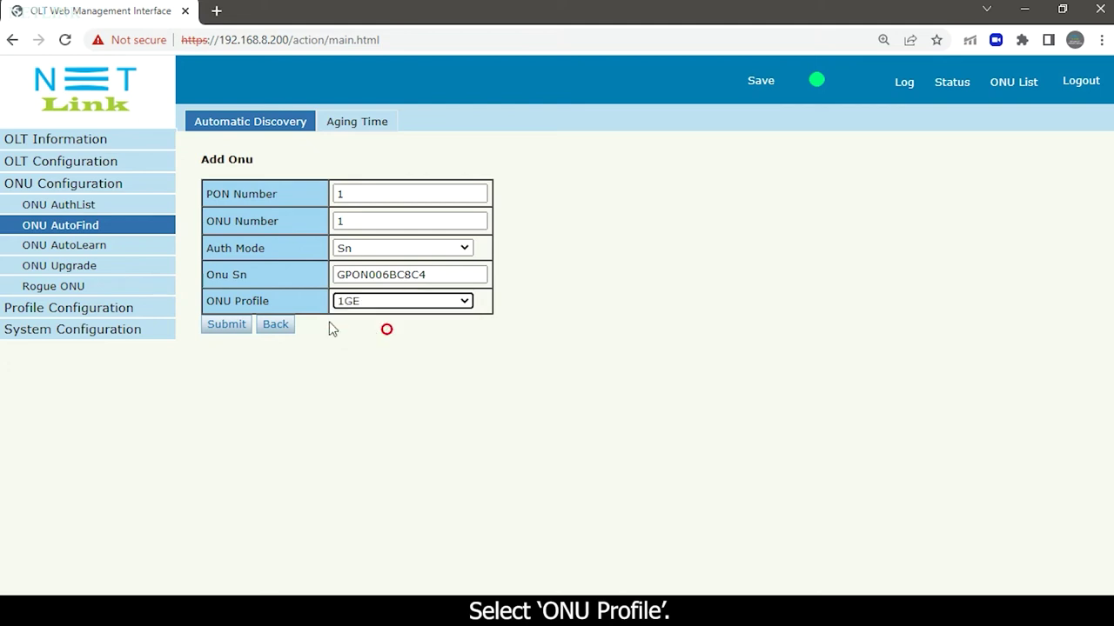
click(222, 325)
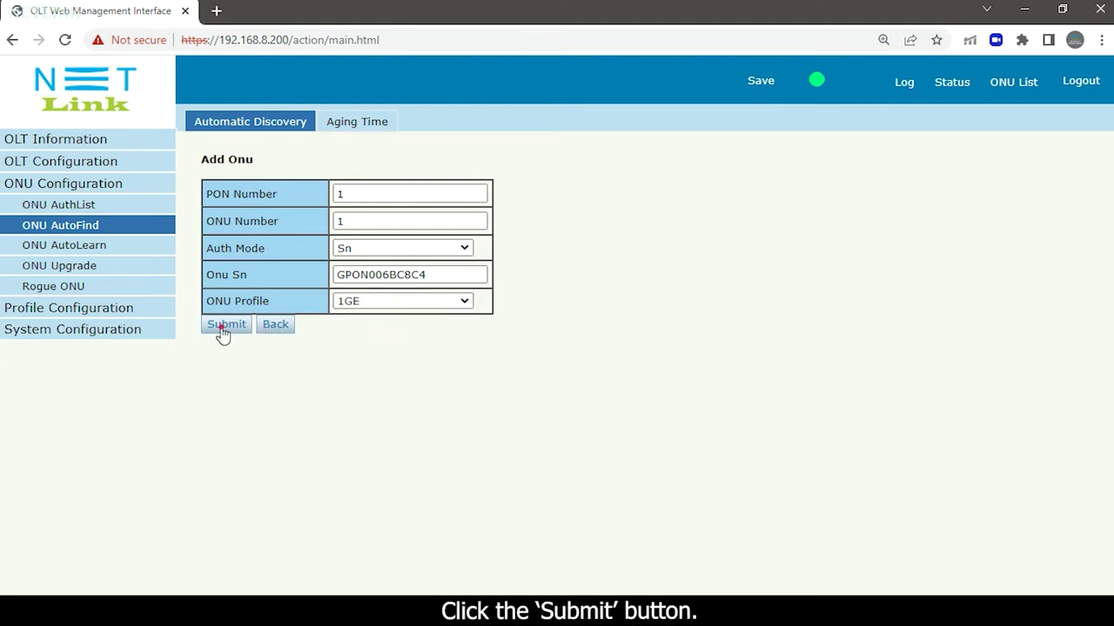
Step: Register the second discovered ONU with the 1GE profile
click(56, 228)
click(416, 295)
click(417, 300)
click(391, 330)
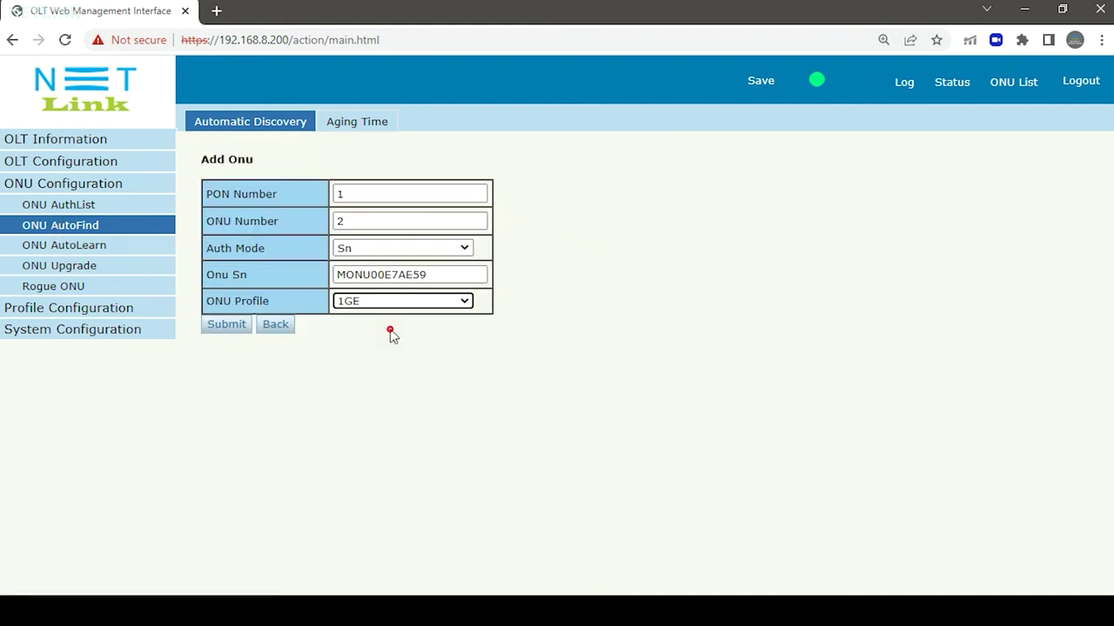
click(228, 326)
Step: Register the third discovered ONU with the 1GE profile
click(80, 225)
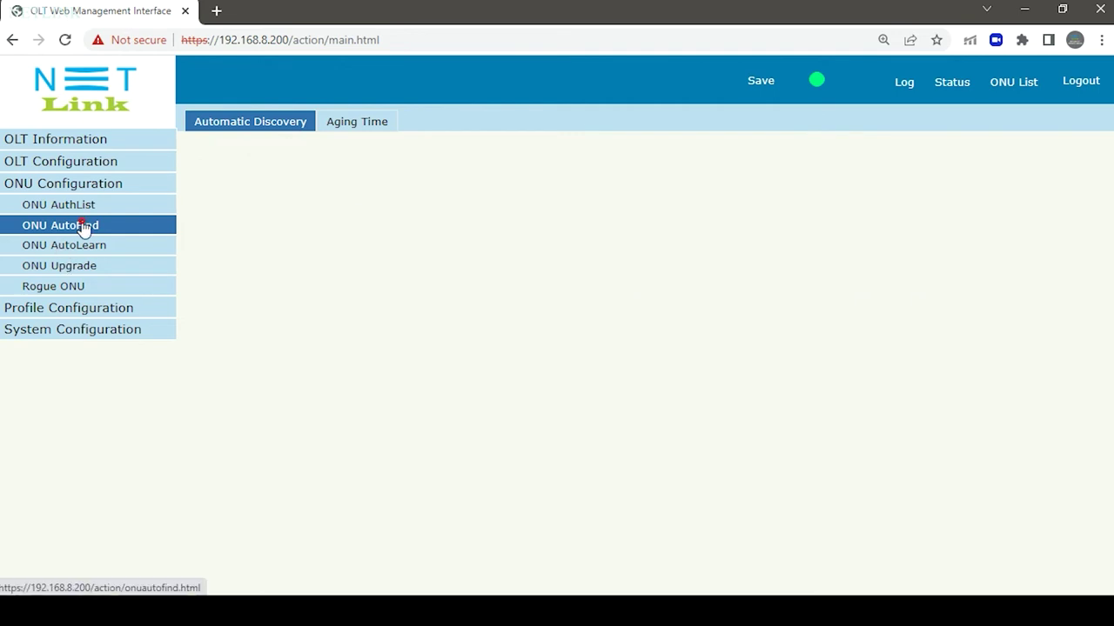
click(409, 296)
click(413, 301)
click(374, 331)
click(226, 324)
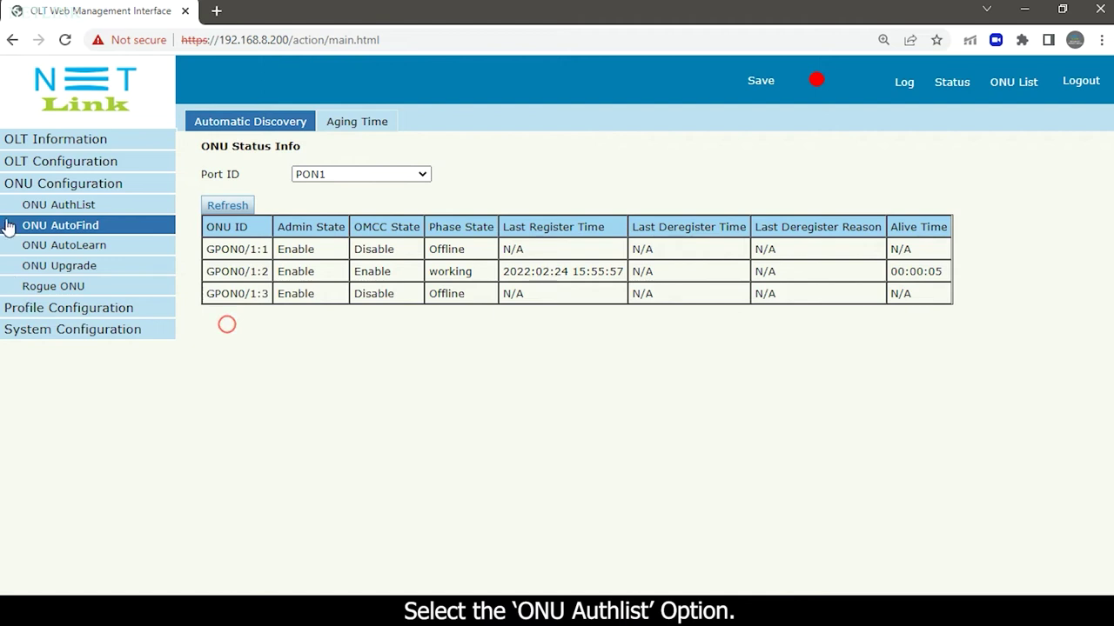
Step: Refresh ONU AuthList until all three PON1 ONUs show Online (3/3), then return to OLT Information
click(26, 204)
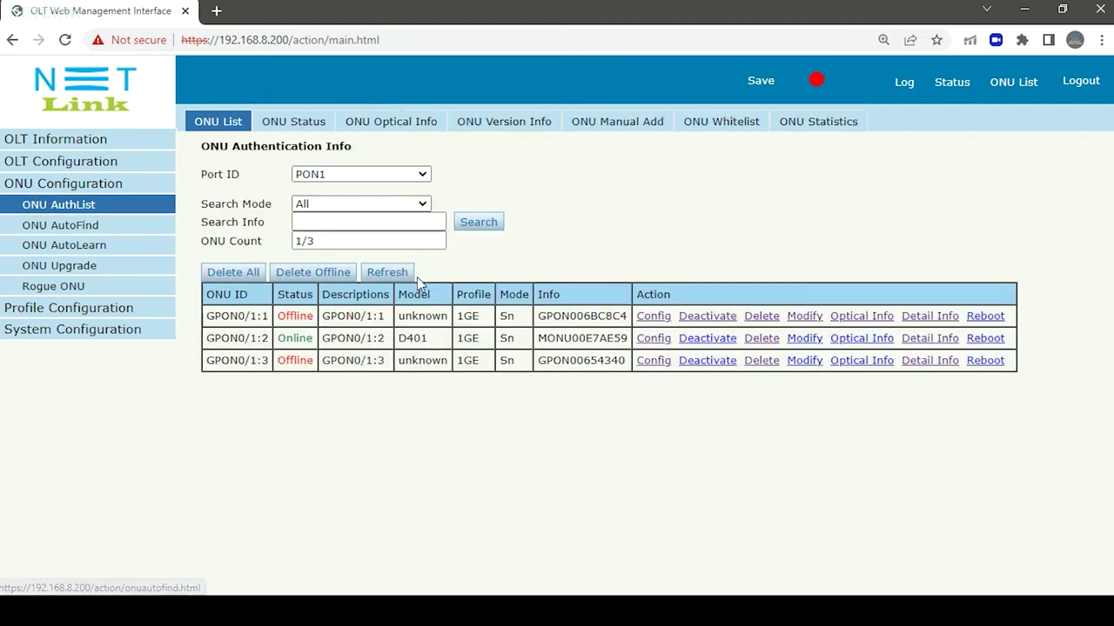
click(388, 271)
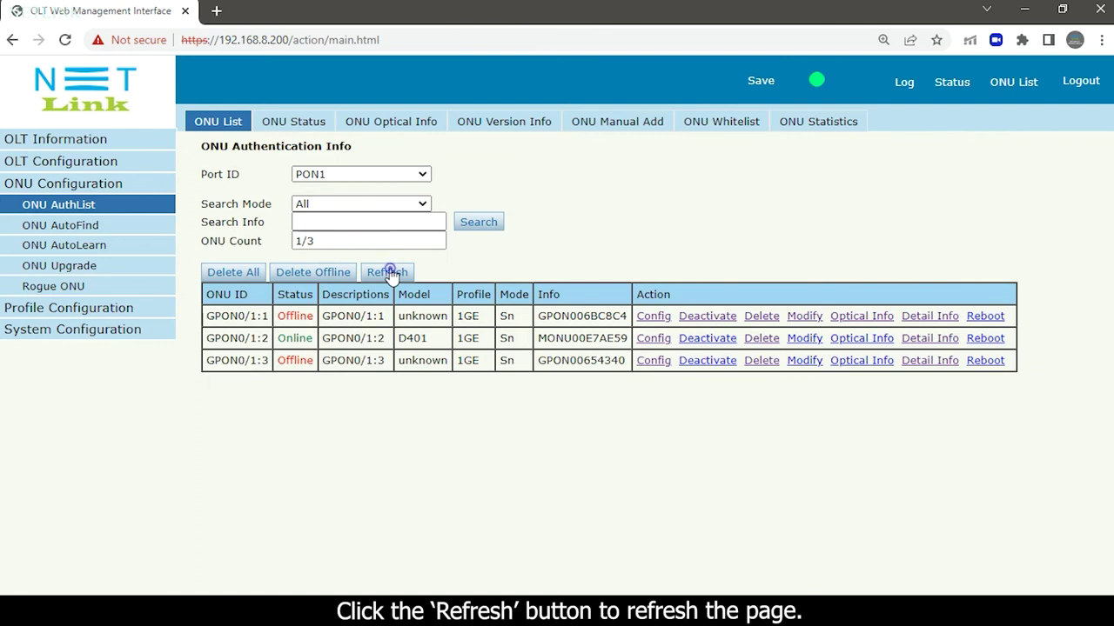
click(393, 271)
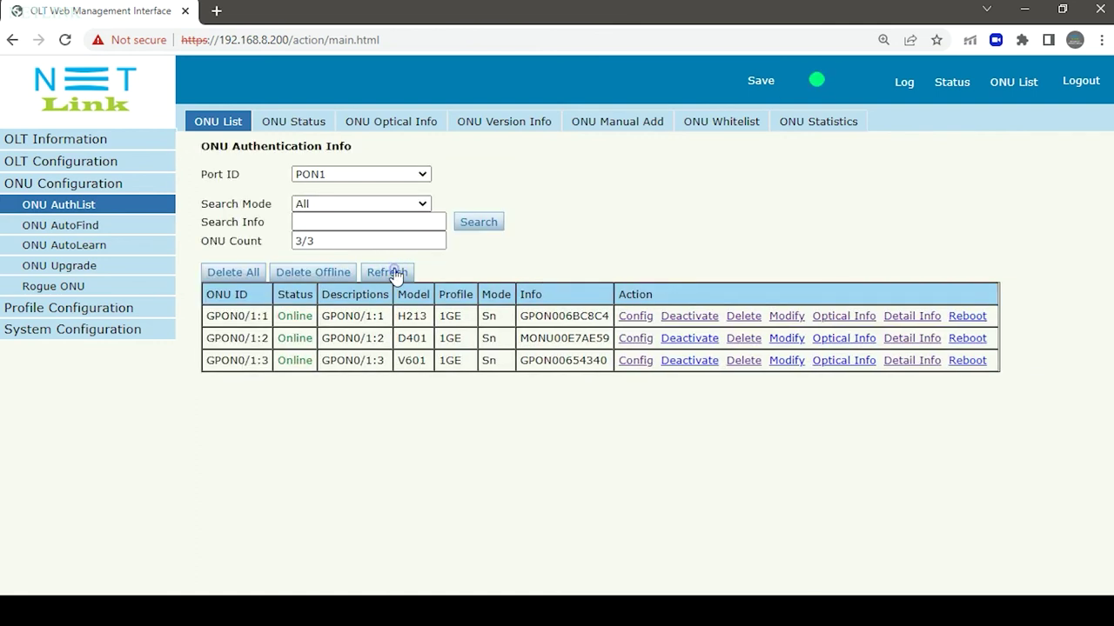
click(393, 272)
click(393, 271)
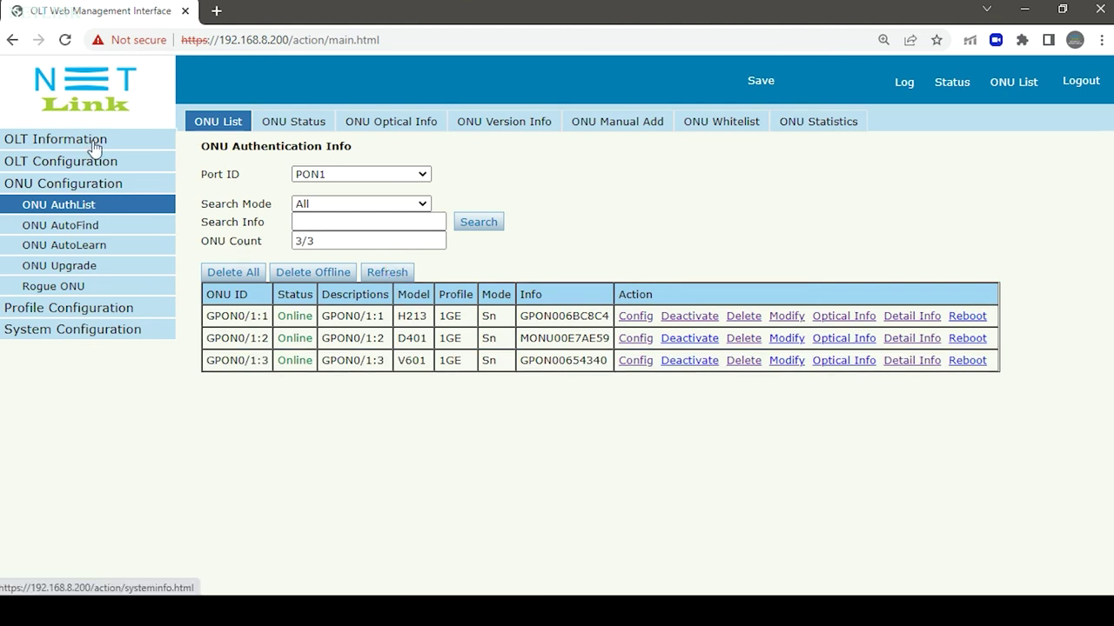
click(33, 159)
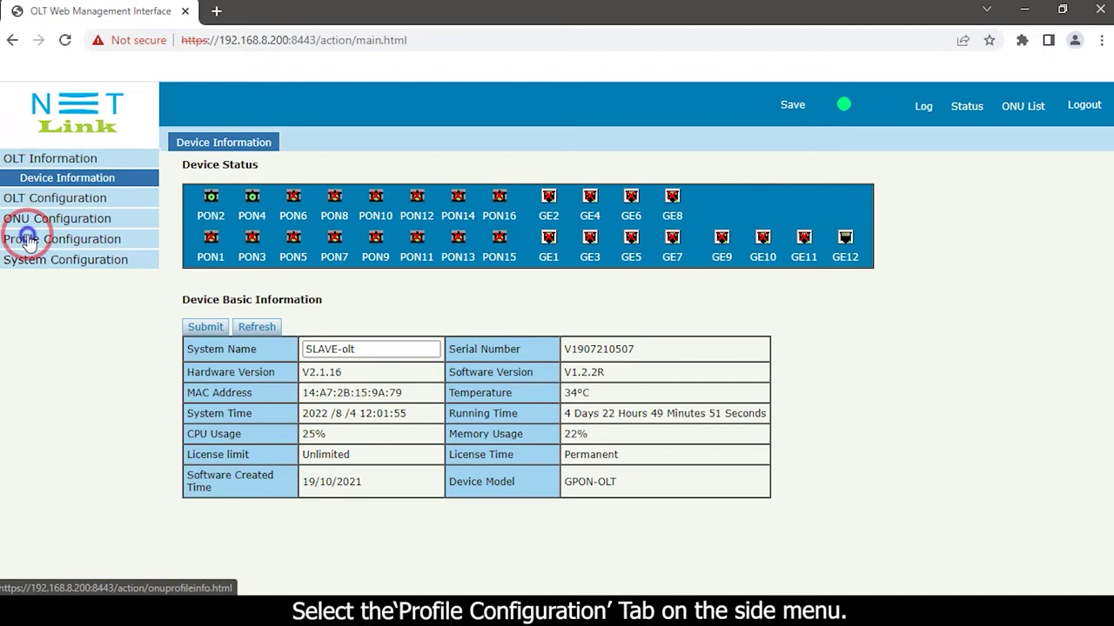
Step: Bind ONU 1 to line profile BSNL_300_311 and service profile ROUTE
click(27, 240)
key(ctrl+plus)
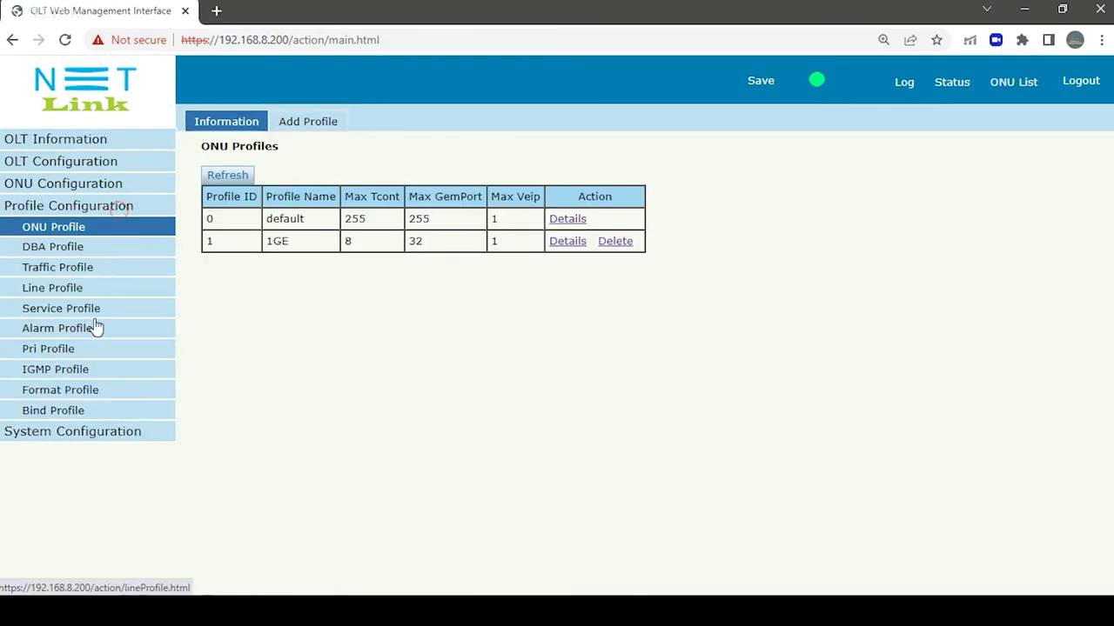
click(68, 410)
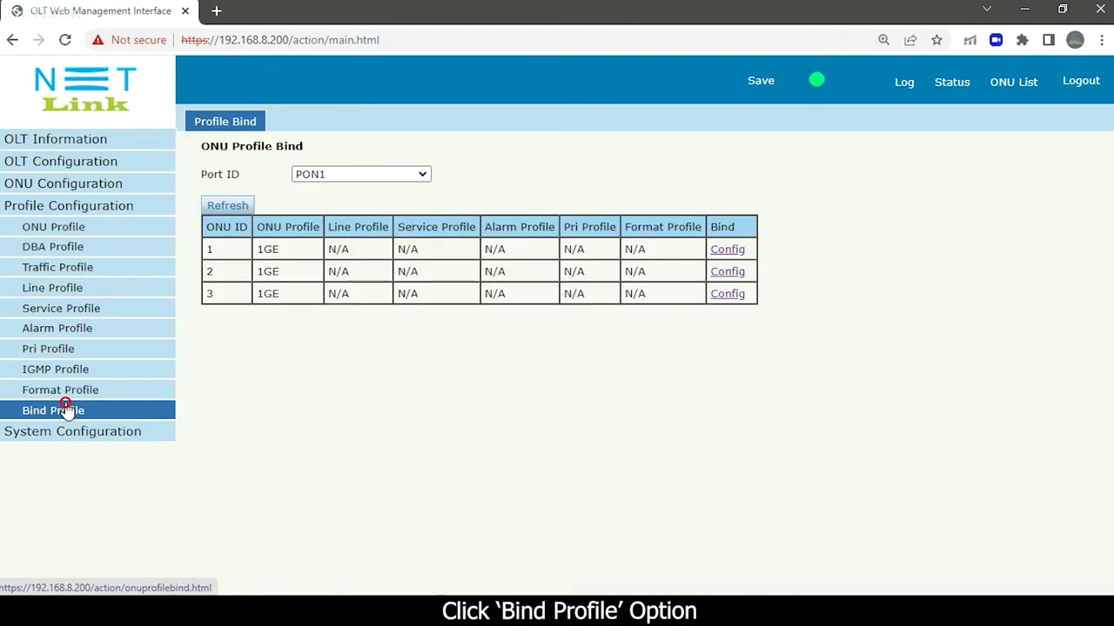
click(719, 251)
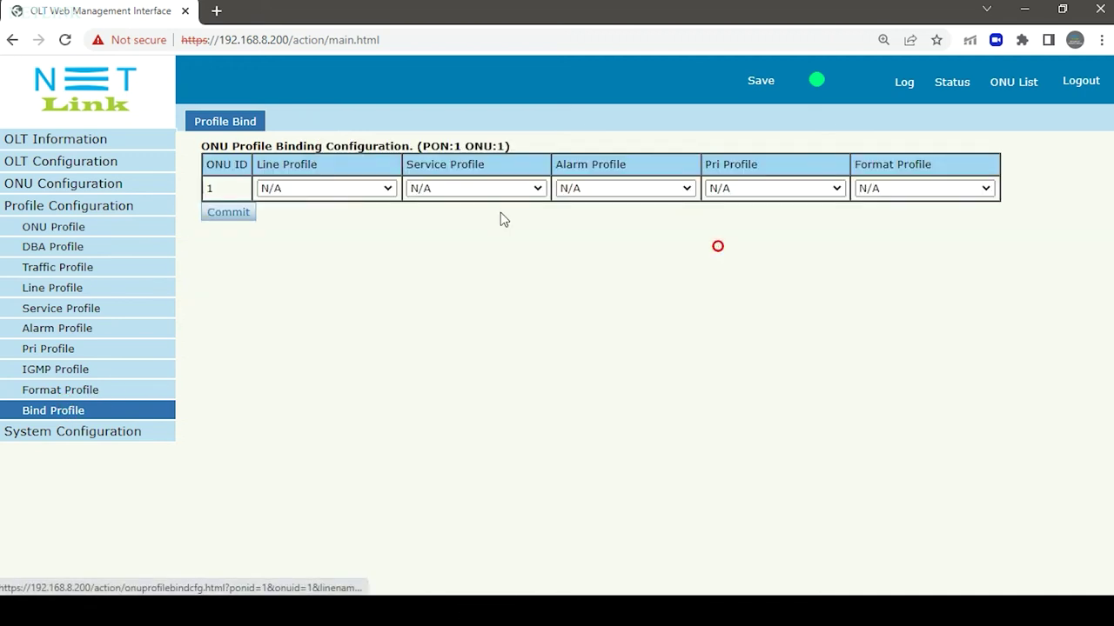
click(337, 196)
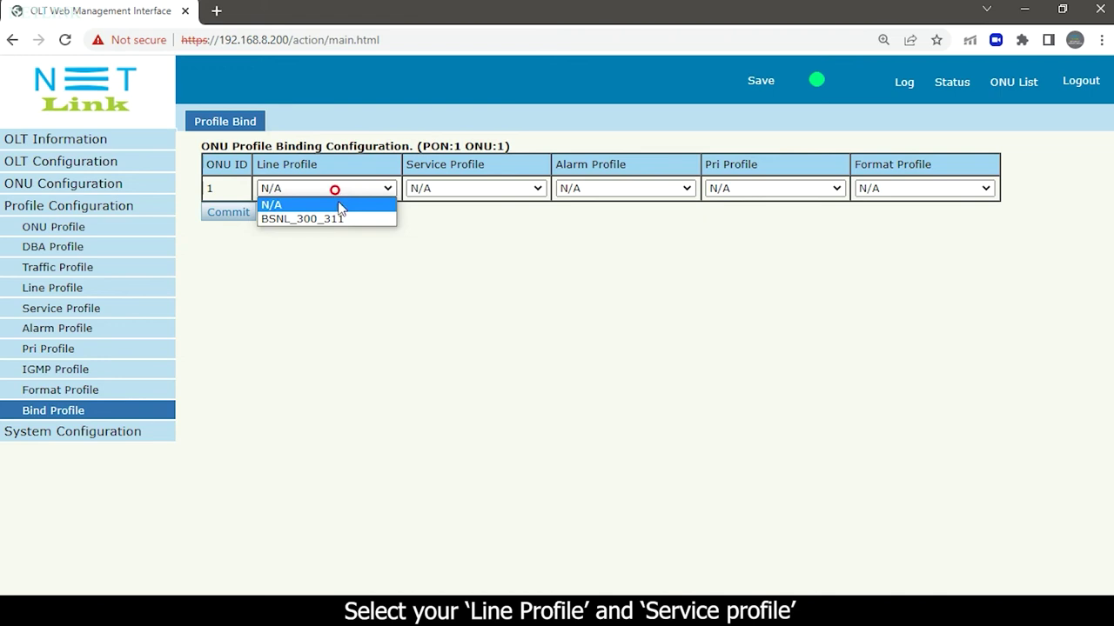
click(332, 219)
click(437, 189)
click(435, 217)
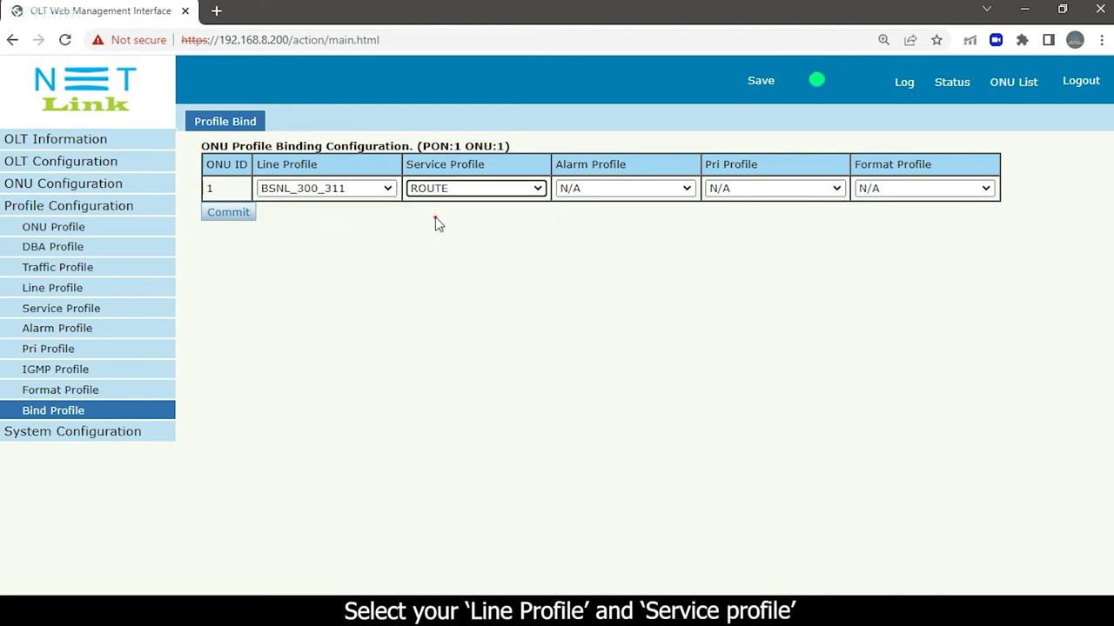
click(222, 213)
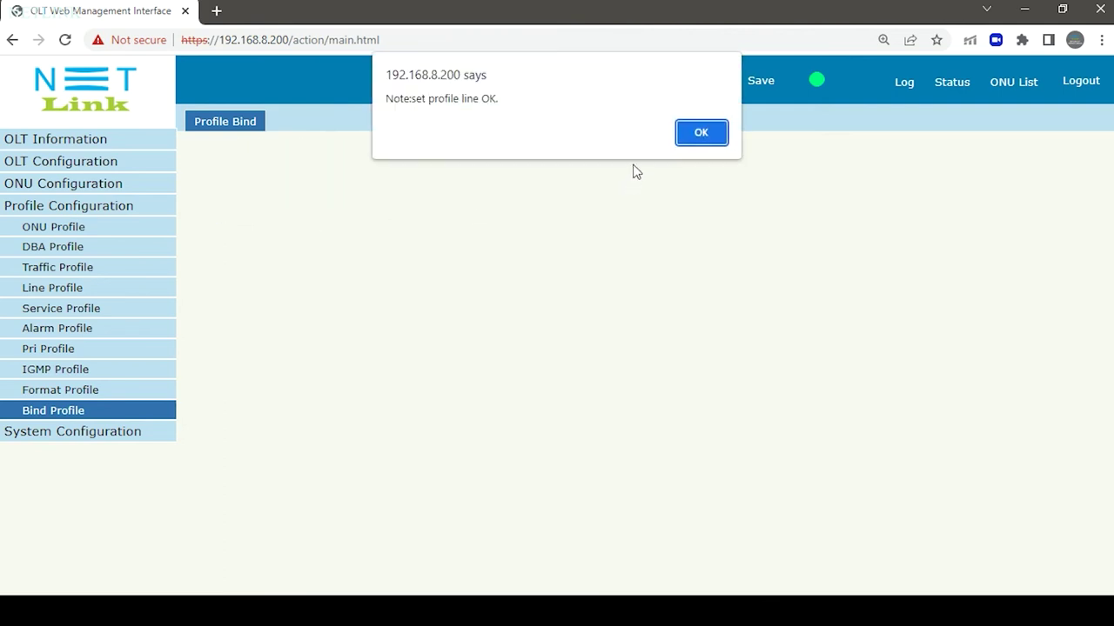
click(685, 138)
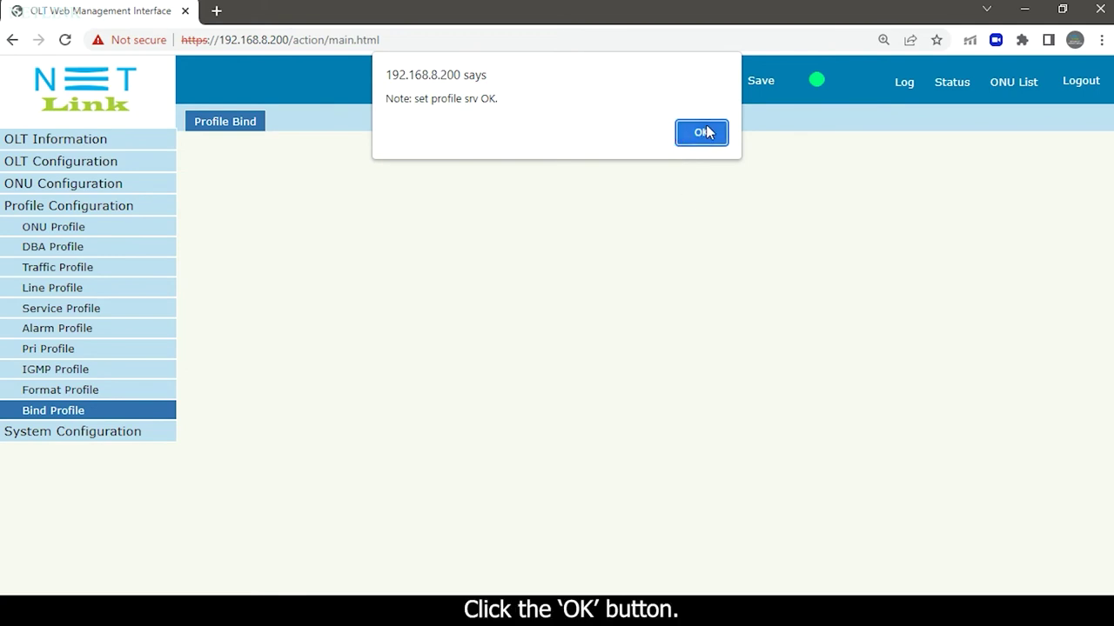
click(703, 133)
Step: Bind ONU 2 to line profile BSNL_300_311 and service profile ROUTE
click(116, 419)
click(753, 272)
click(326, 188)
click(304, 218)
click(475, 187)
click(457, 217)
click(217, 212)
click(701, 134)
Step: Bind ONU 3 to line profile BSNL_300_311 and service profile ROUTE
click(52, 411)
click(750, 293)
click(385, 188)
click(345, 218)
click(474, 188)
click(434, 218)
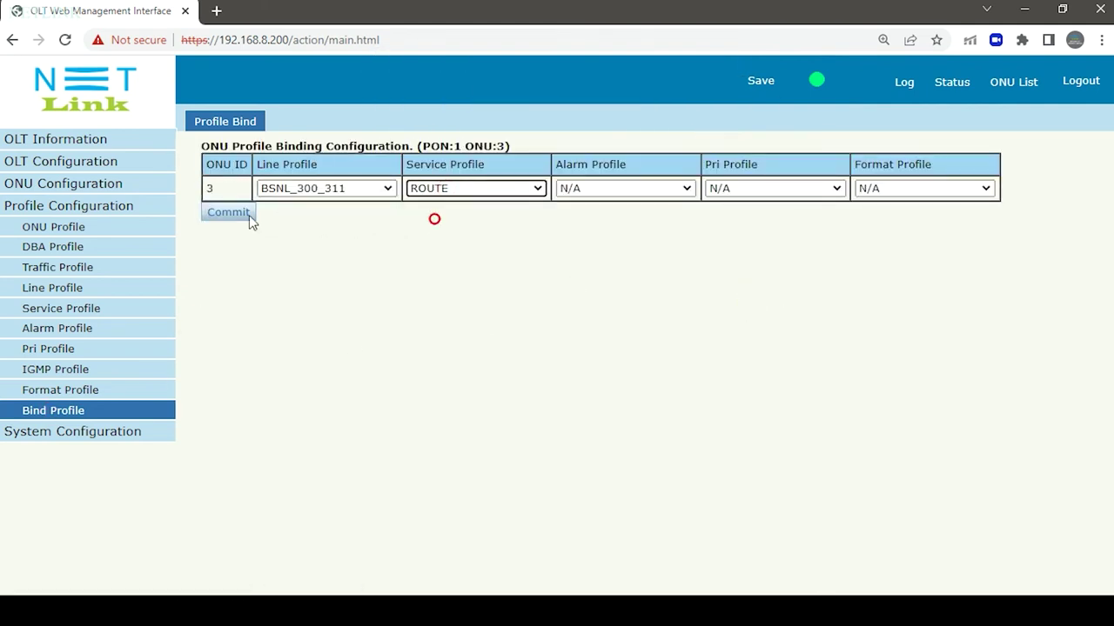
click(249, 215)
click(706, 138)
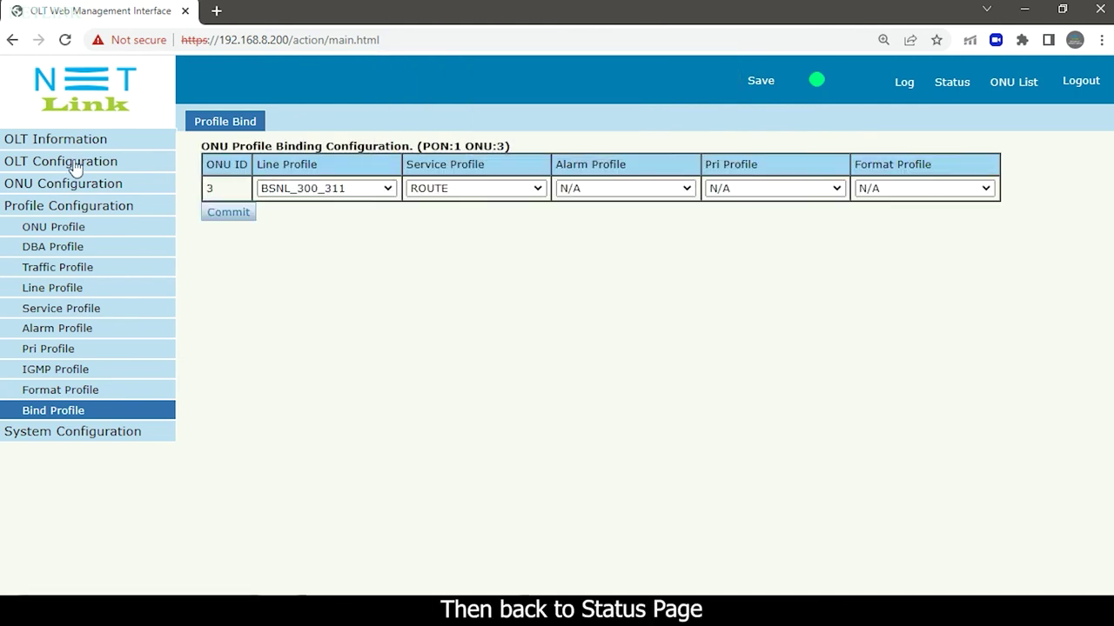
Step: Open the PON1 ONU AuthList and the first ONU's configuration pages
click(50, 142)
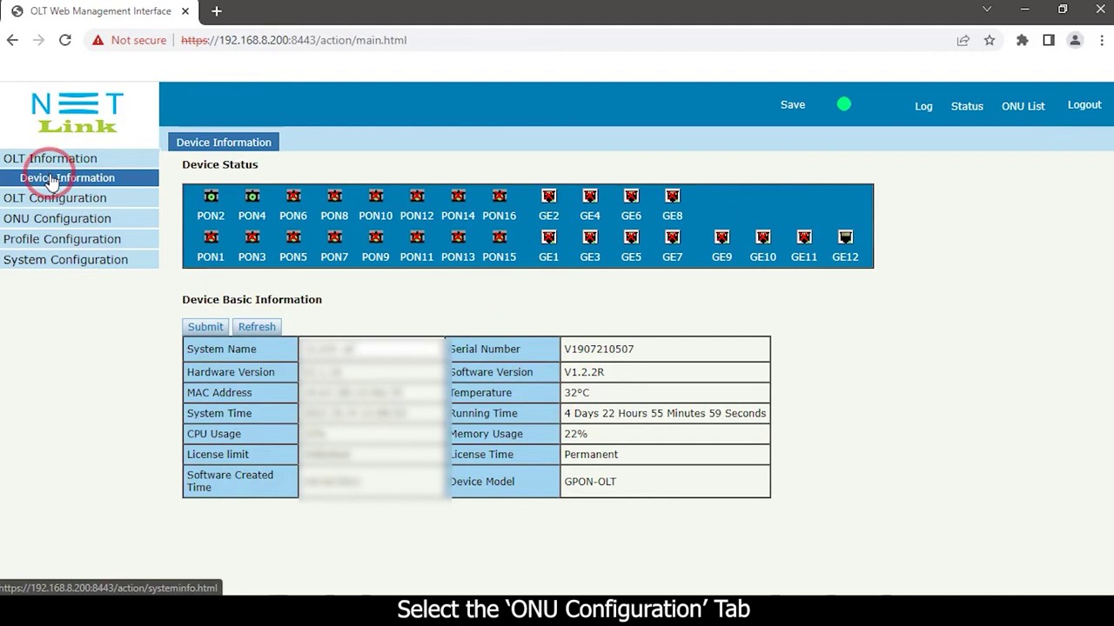
click(45, 220)
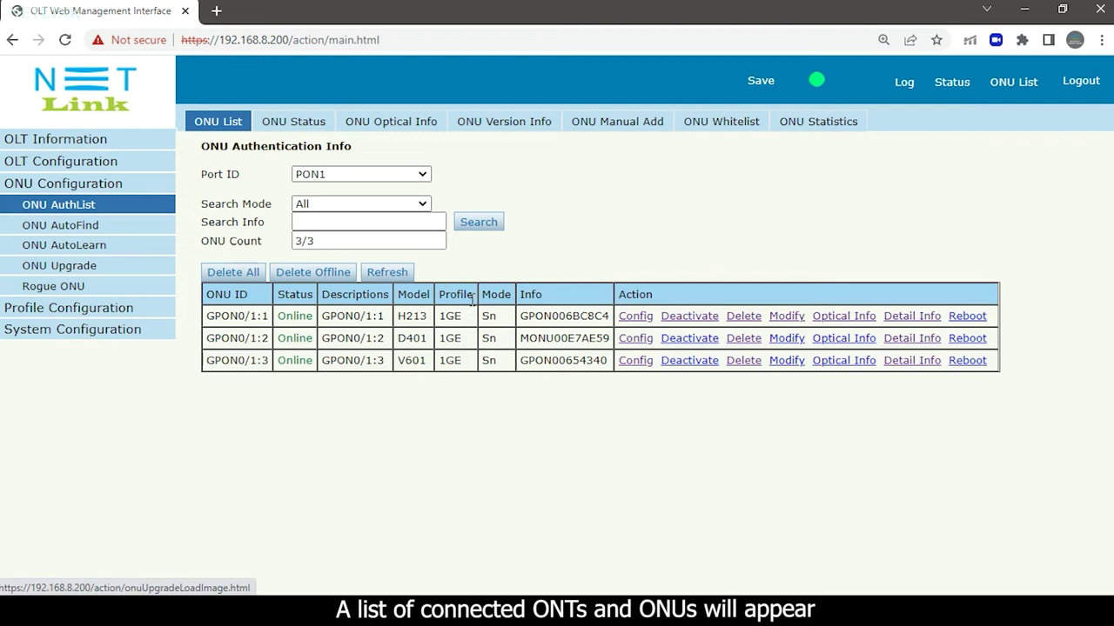
click(636, 316)
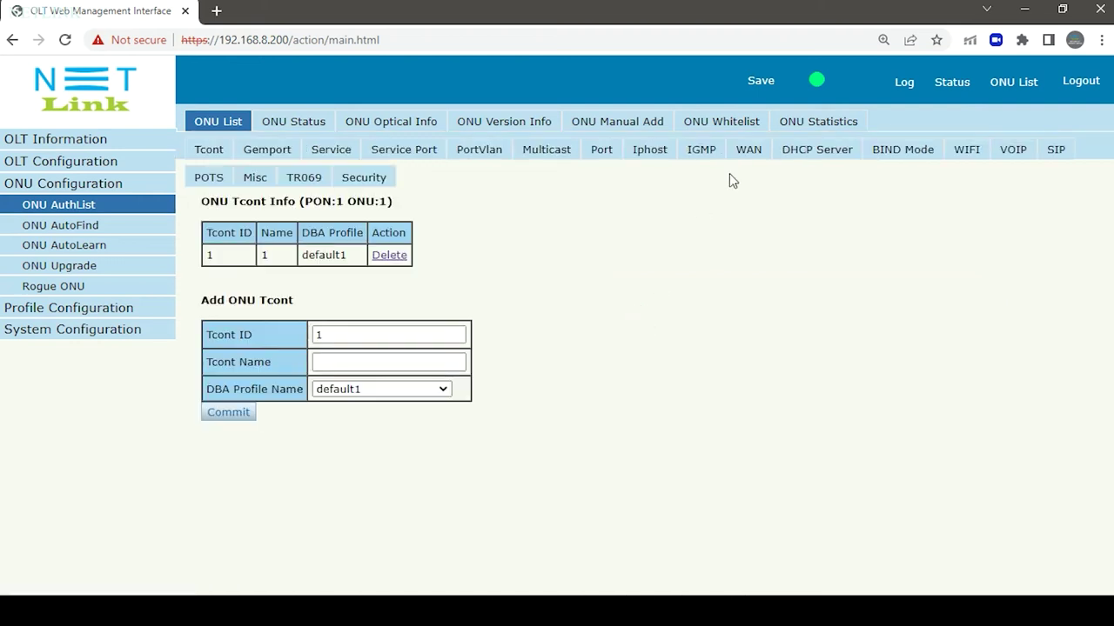
Step: Create a WAN connection on ONU 1 with Mode route and Connect Mode PPPOE
click(750, 149)
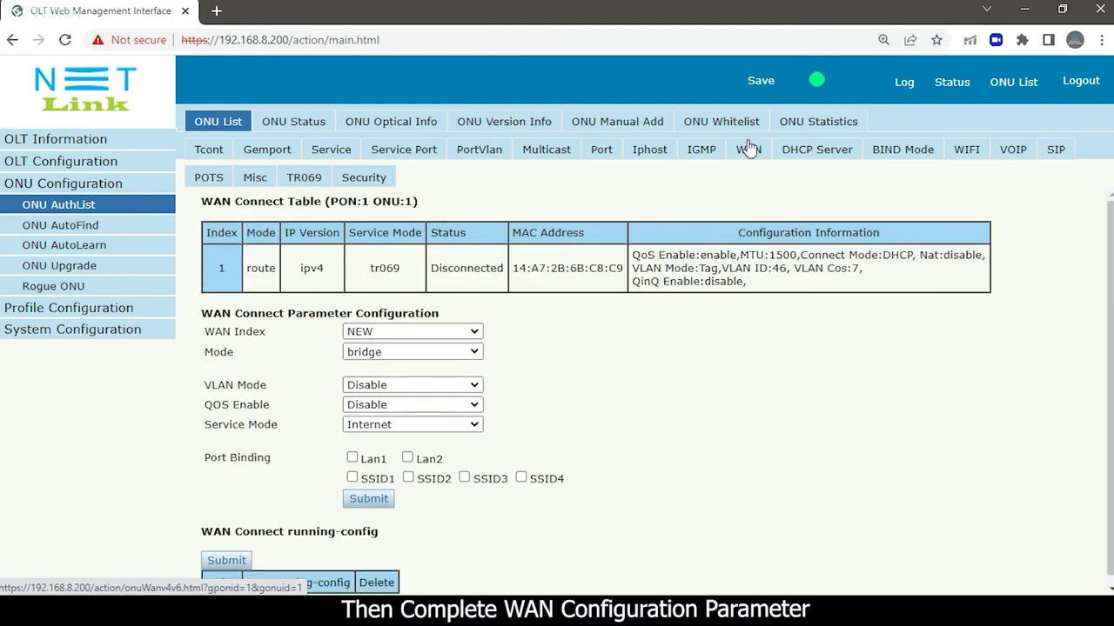
click(422, 351)
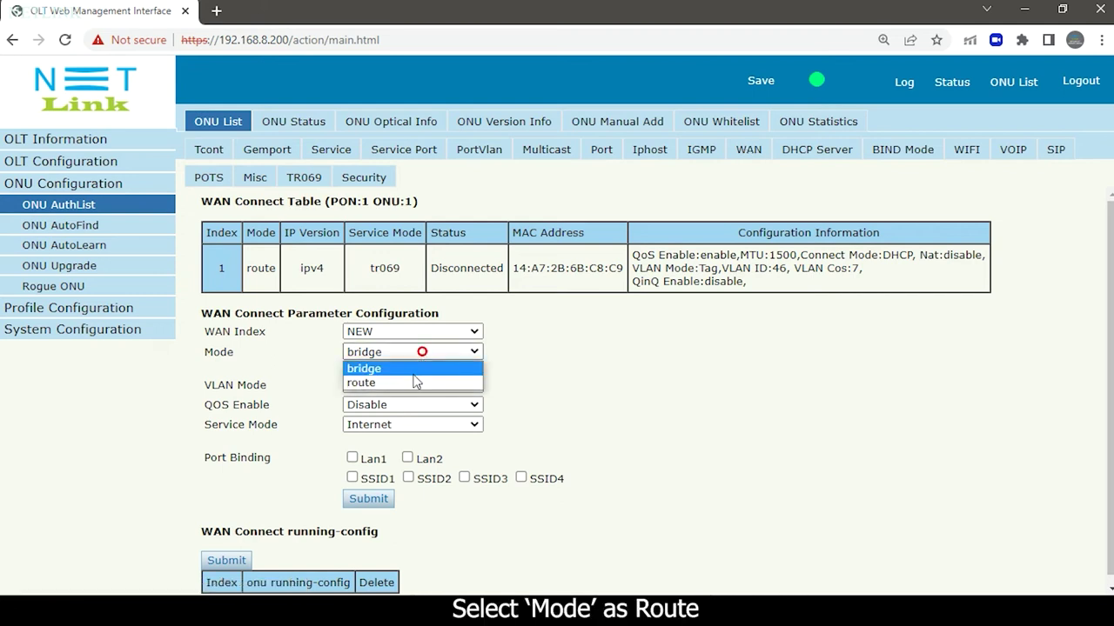
click(404, 383)
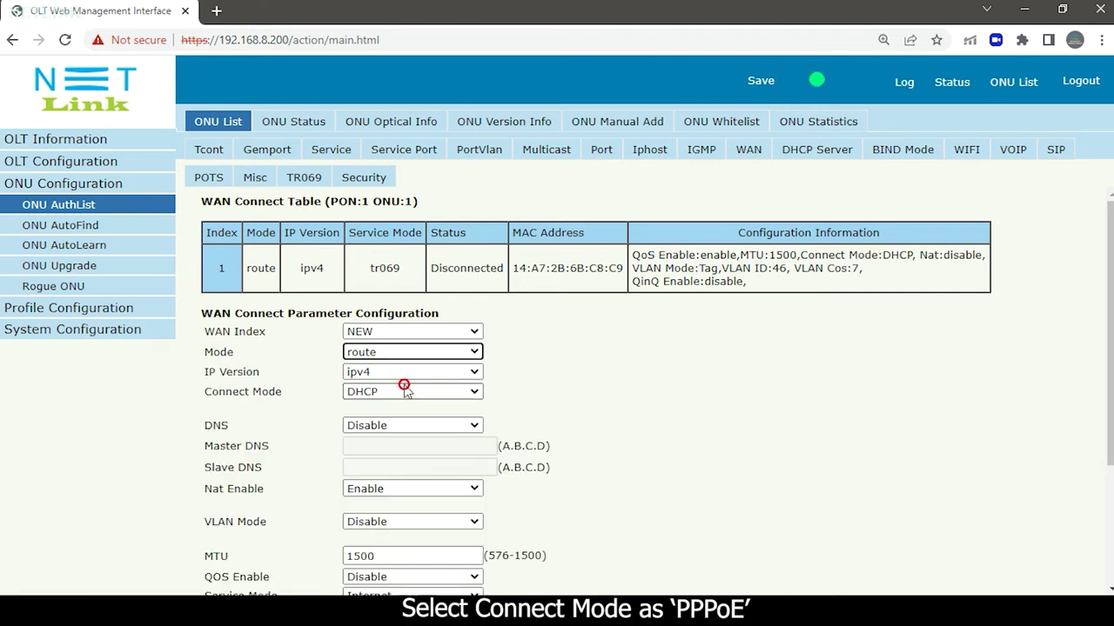
click(392, 394)
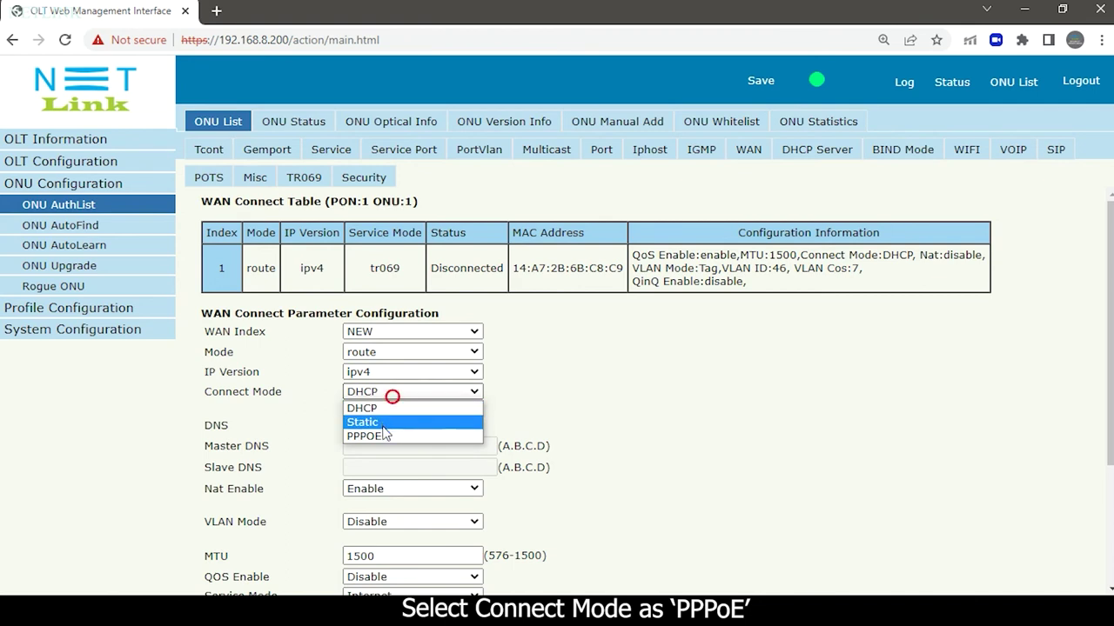
click(375, 438)
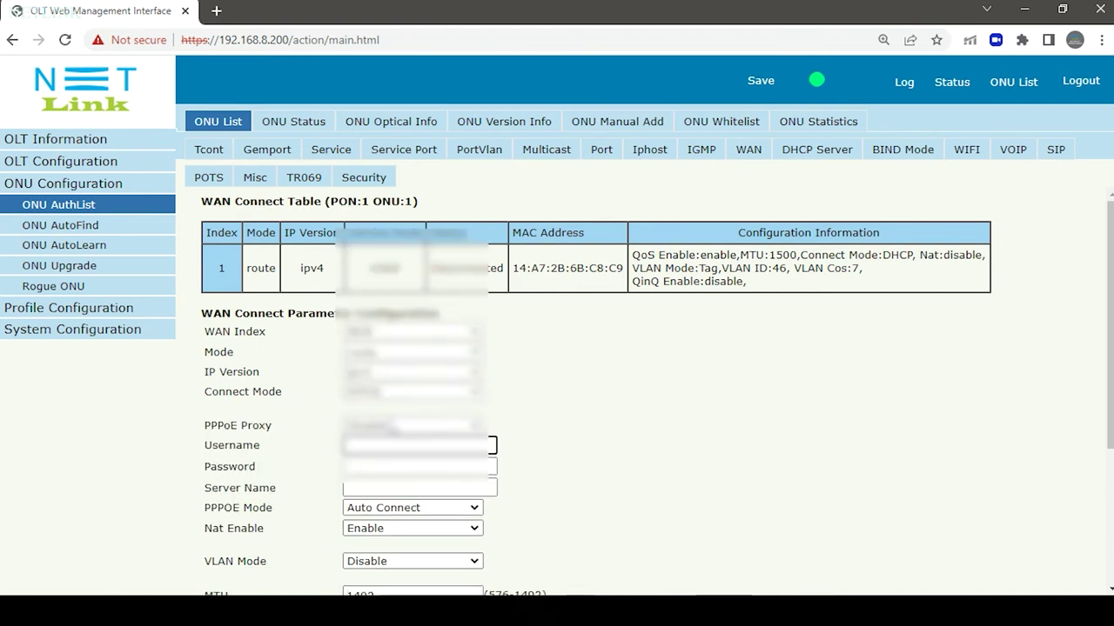
Step: Fill in the PPPoE account username and password
click(390, 426)
click(487, 467)
click(403, 294)
scroll(375, 358, down, 3)
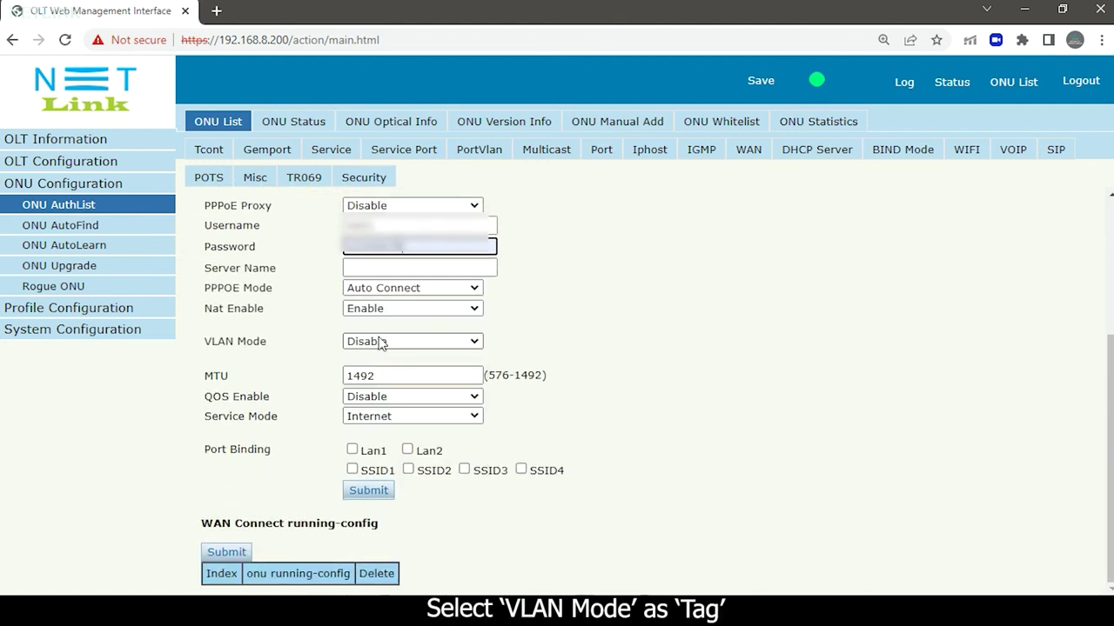
Step: Set VLAN mode Tag with VLAN ID 300, bind Lan1, Lan2 and SSID1, and submit
click(380, 343)
click(369, 371)
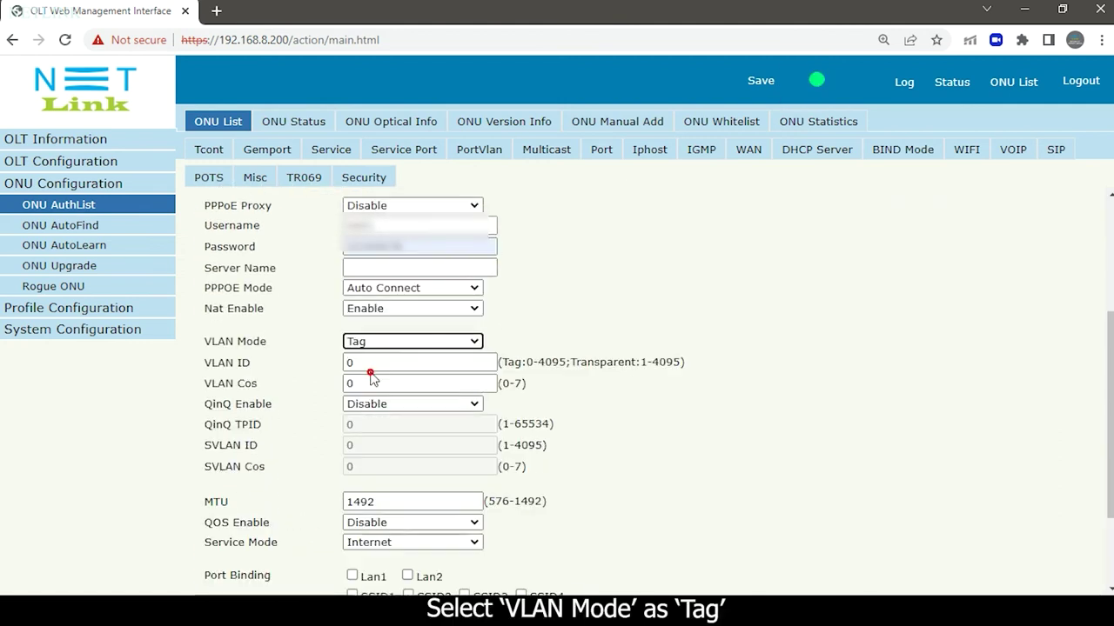
double_click(384, 363)
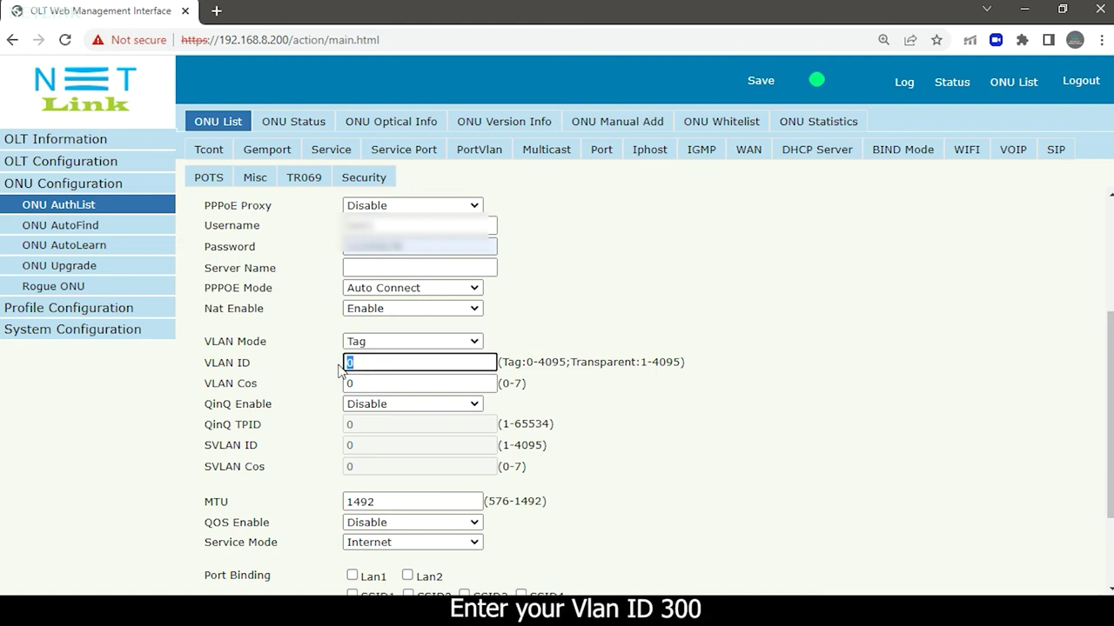
text(300)
click(776, 376)
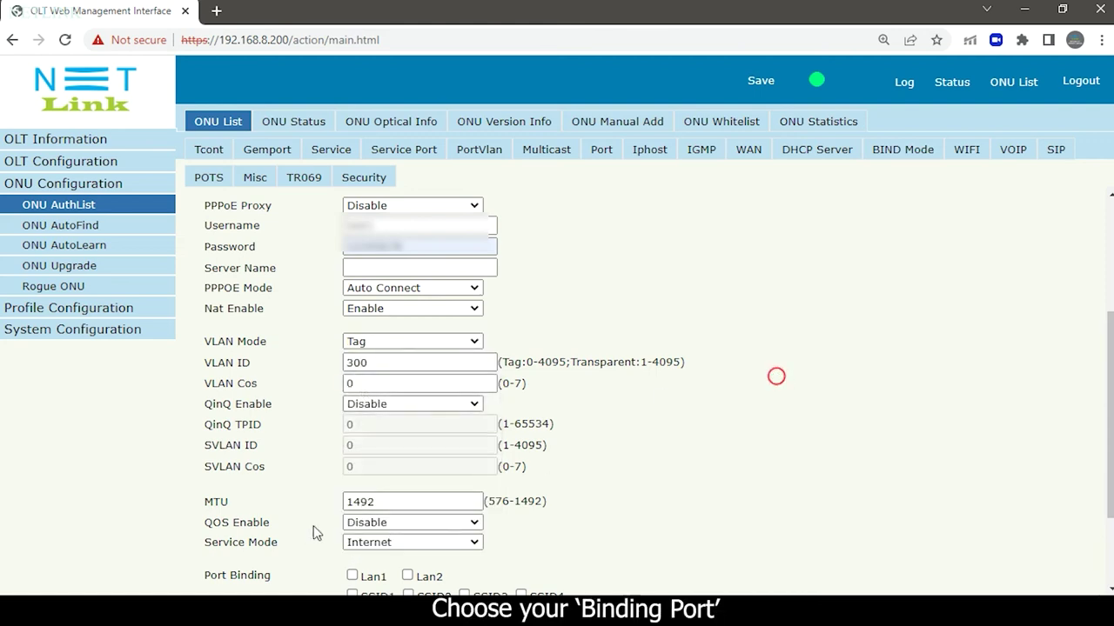
scroll(302, 533, down, 2)
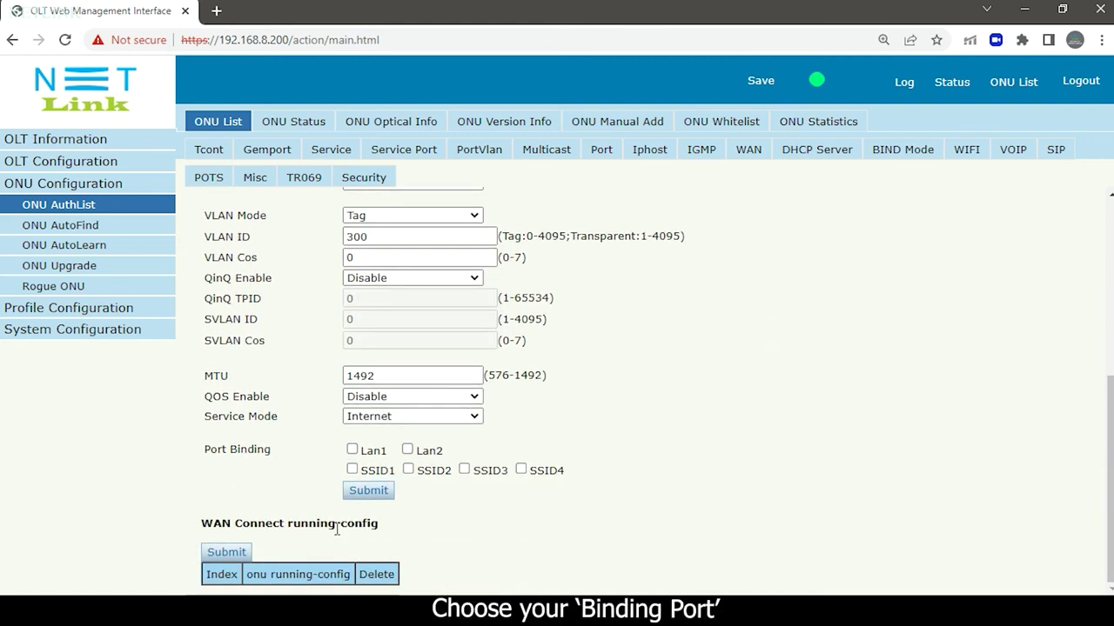
click(406, 449)
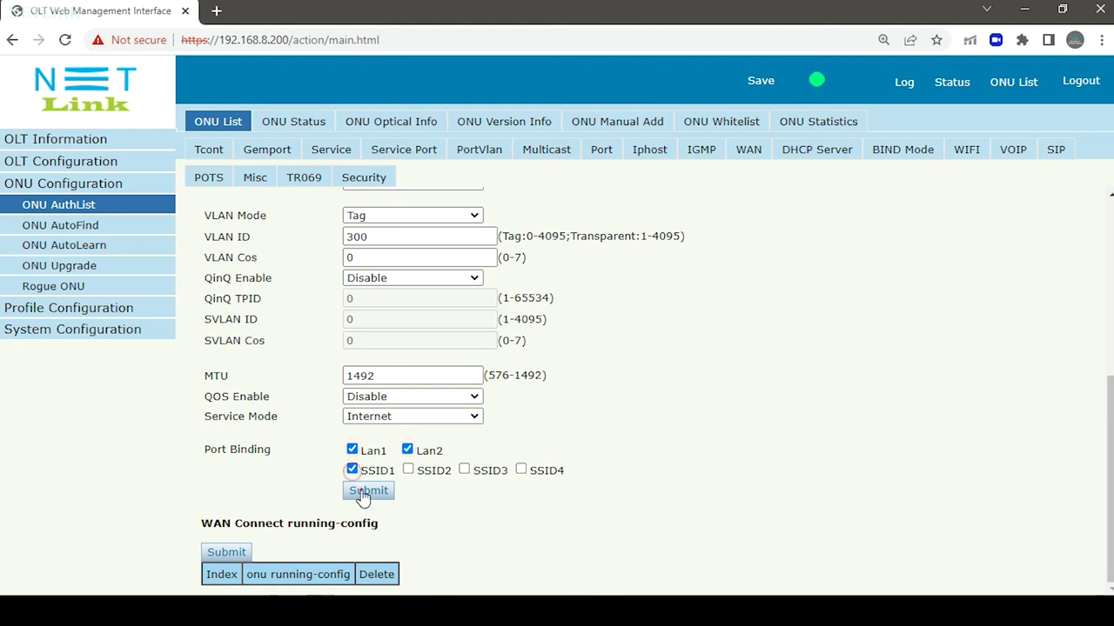
click(361, 492)
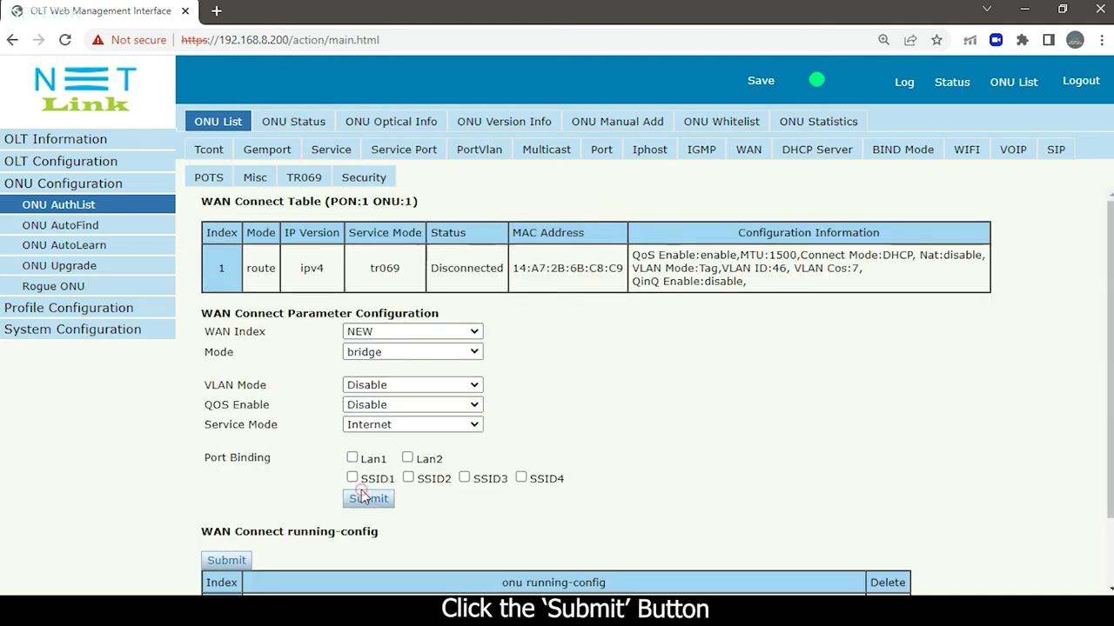
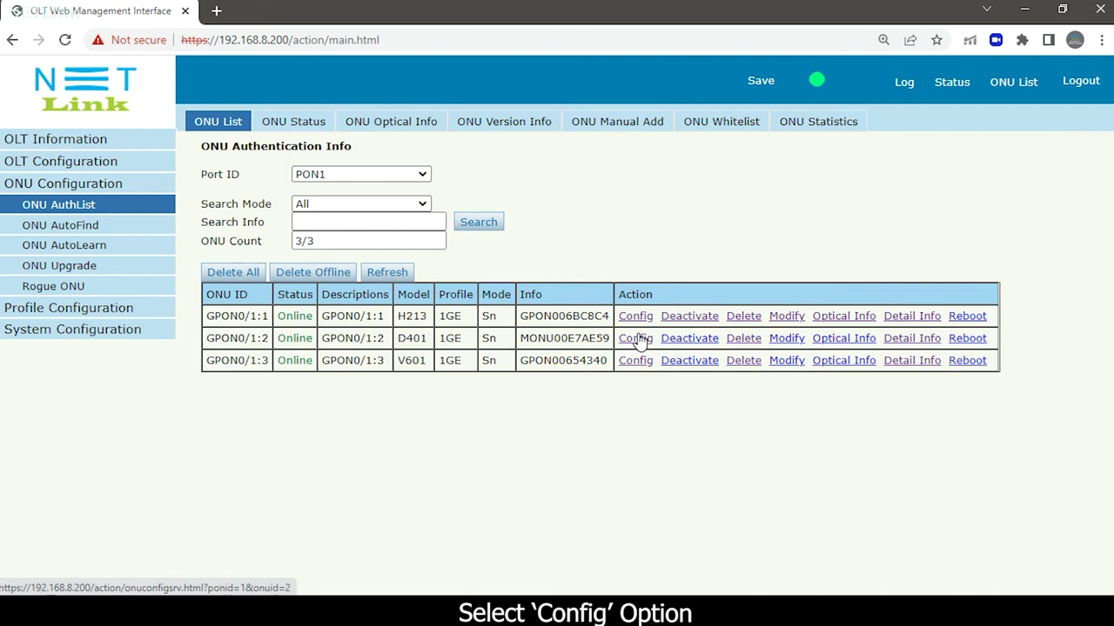
Step: Look over ONU 2's WAN connections, then go back to the ONU authentication list
click(636, 338)
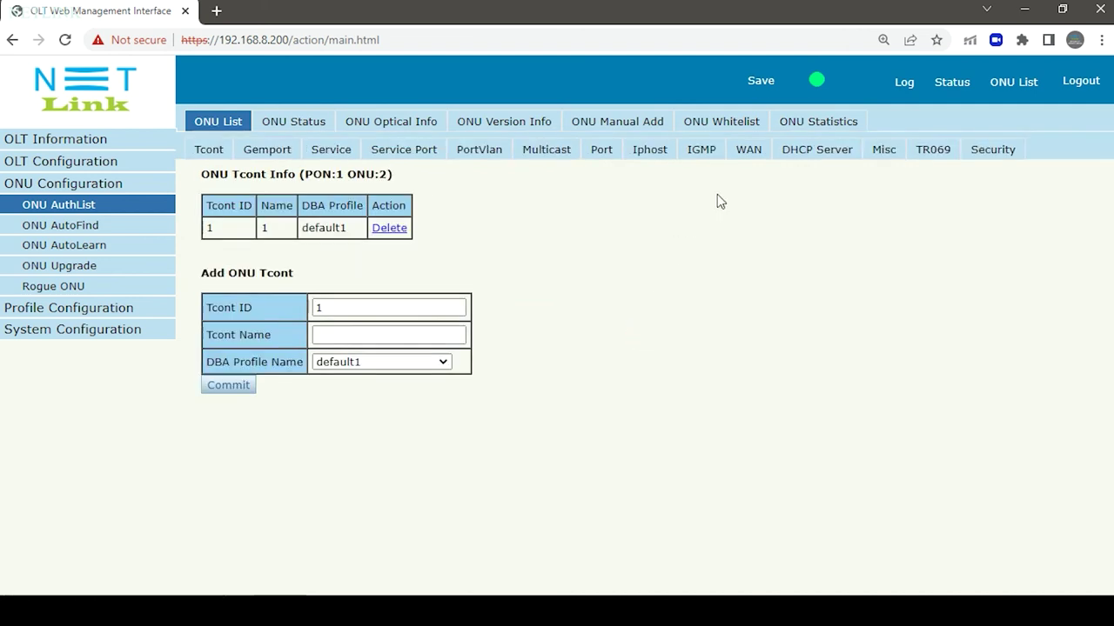
click(748, 152)
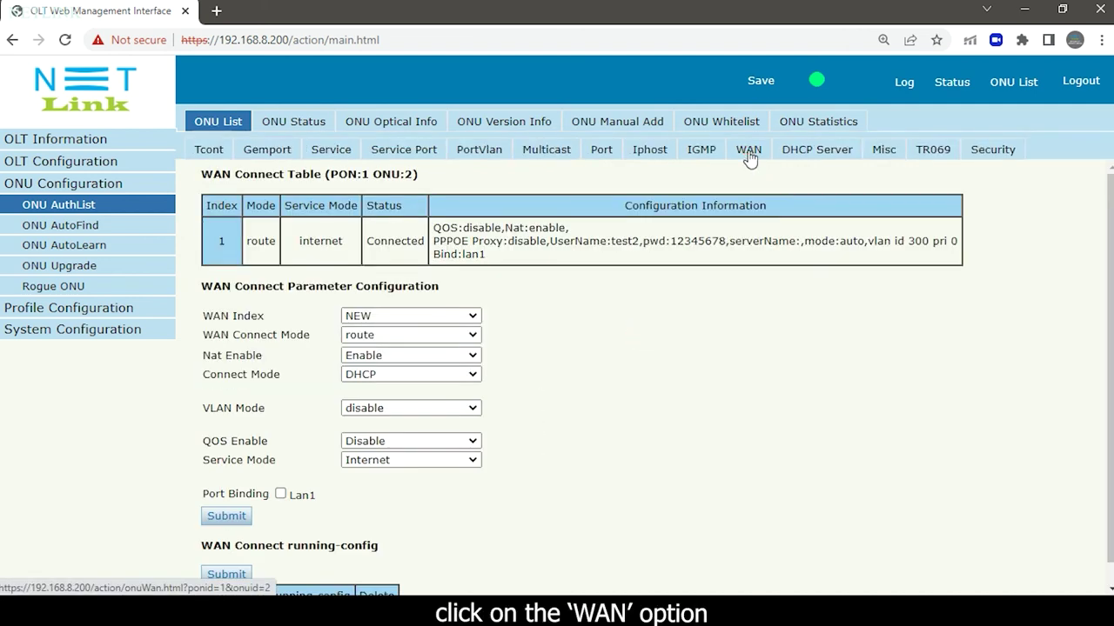
click(131, 207)
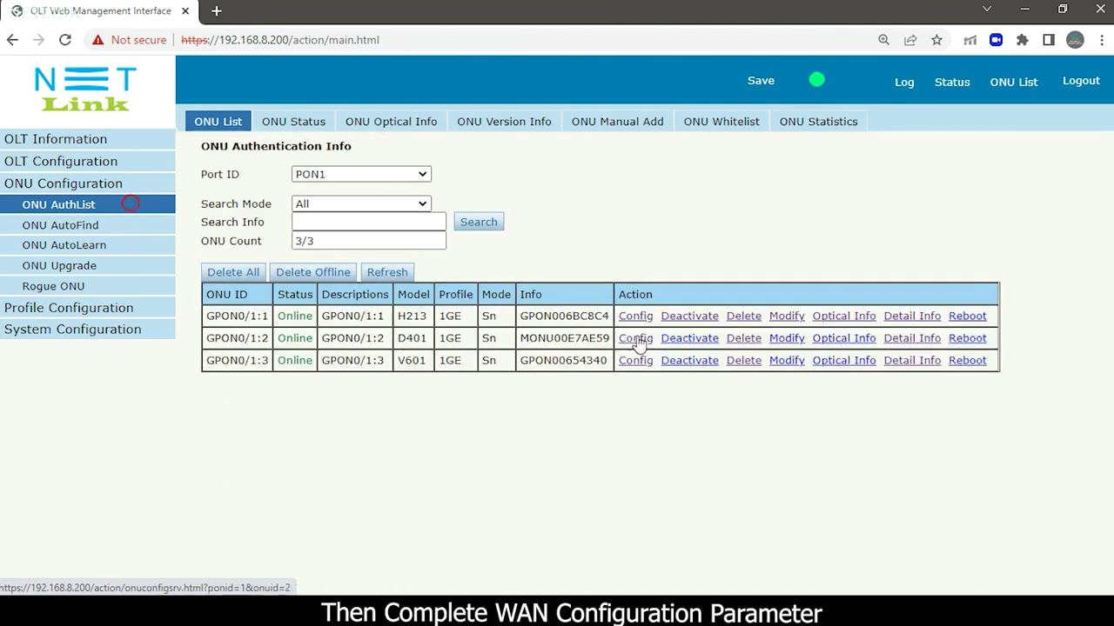
Step: Open the WAN page for ONU 3 (GPON0/1:3) and list the WAN connect mode choices
click(635, 360)
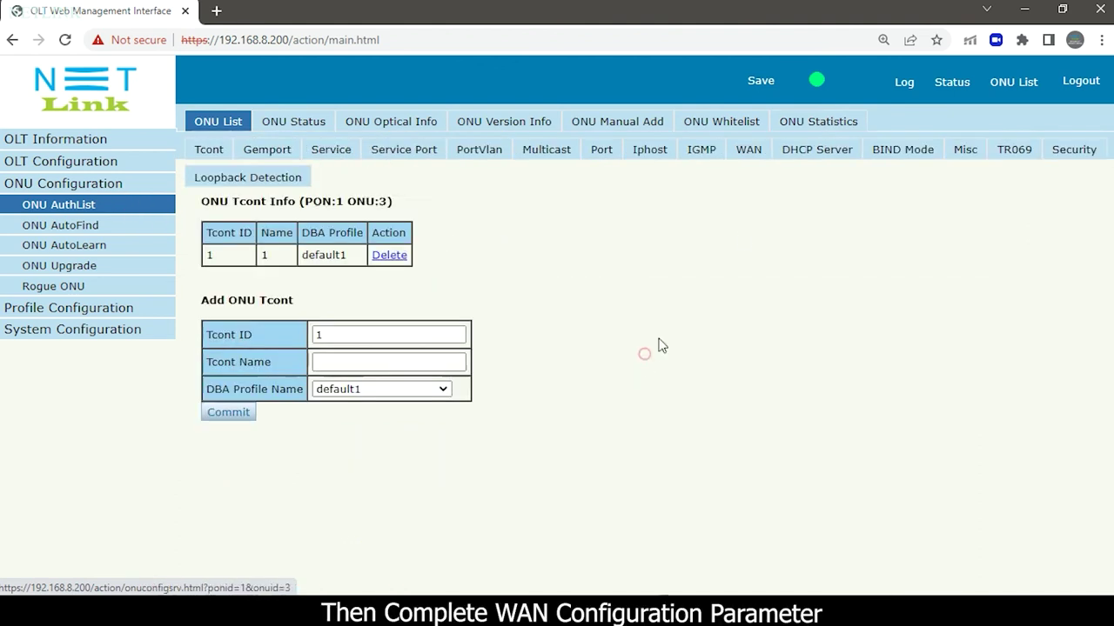
click(753, 155)
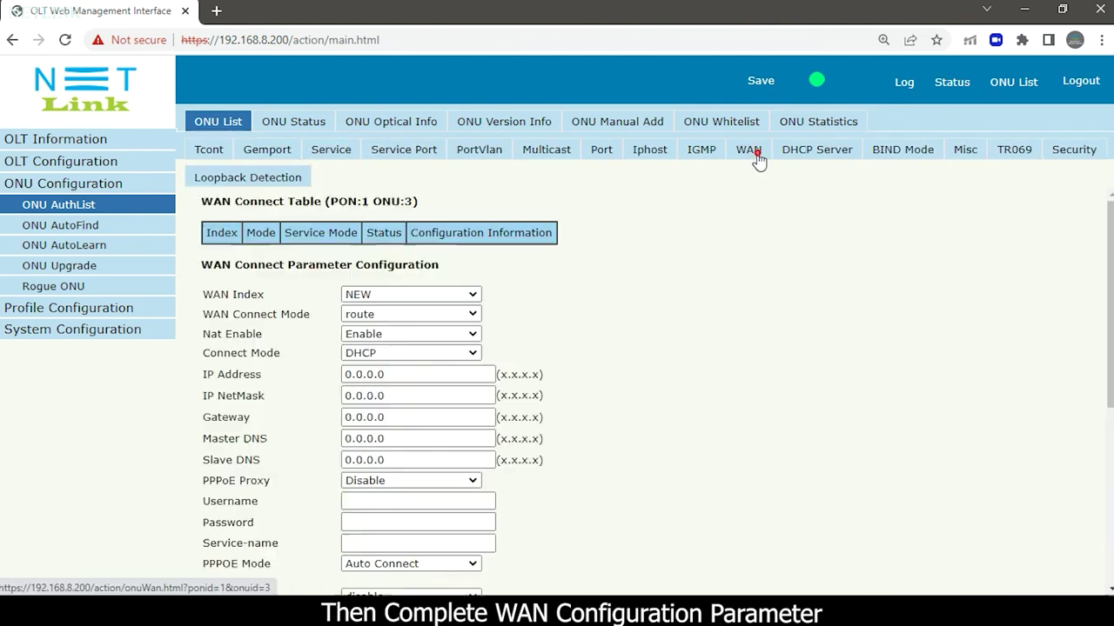
click(405, 316)
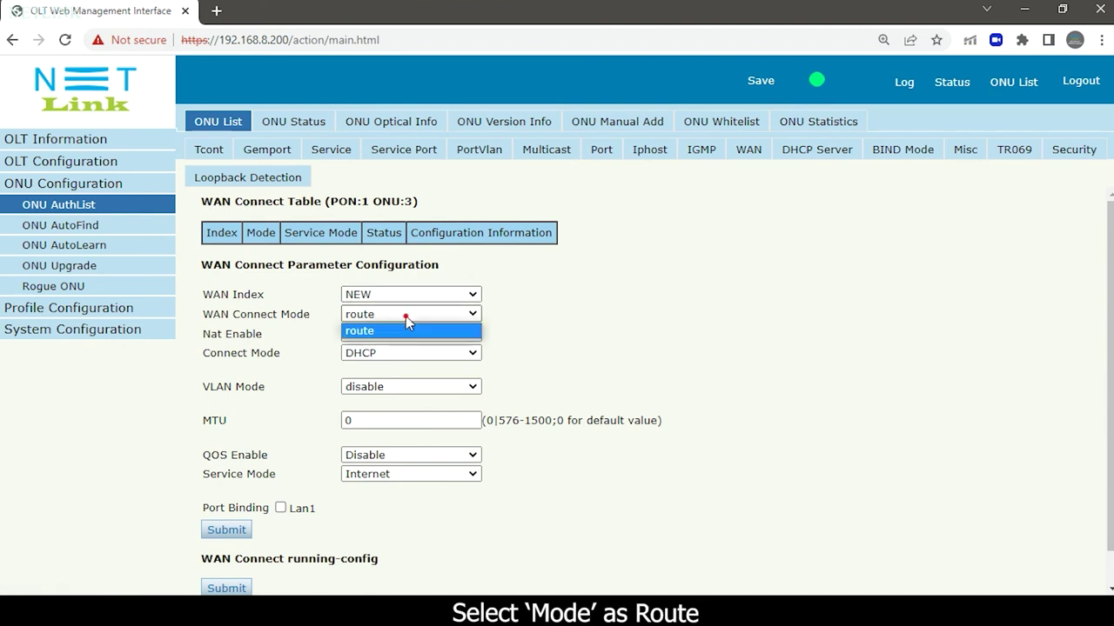
Step: Set the new WAN to route mode with NAT enabled and PPPoE connect mode
click(391, 332)
click(392, 335)
click(391, 332)
click(396, 352)
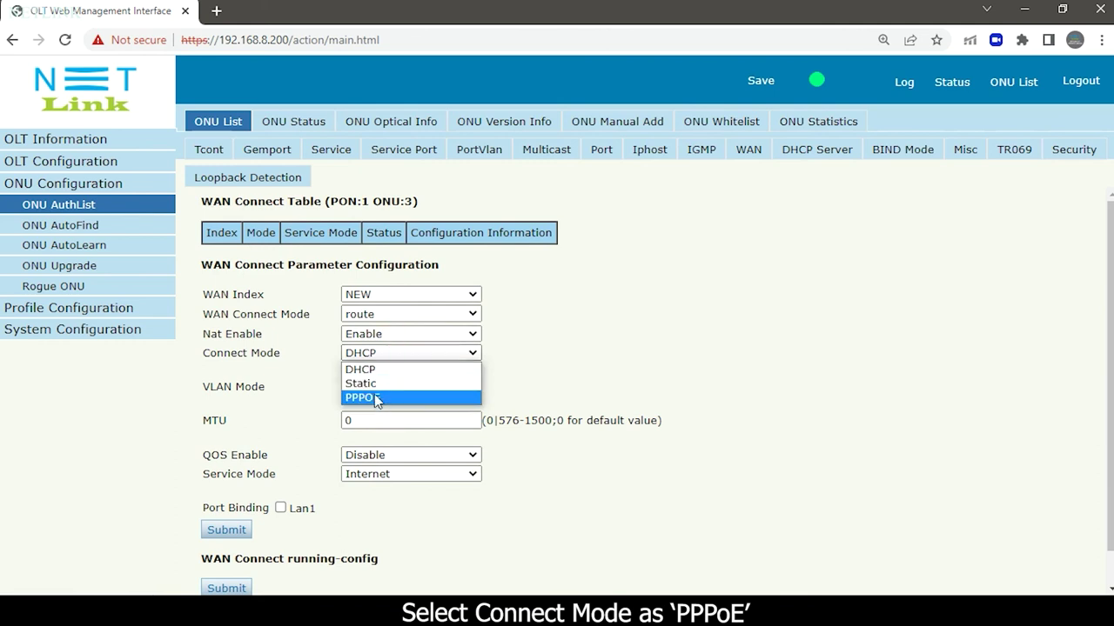
click(374, 397)
Step: Fill in the saved PPPoE username and password
click(375, 393)
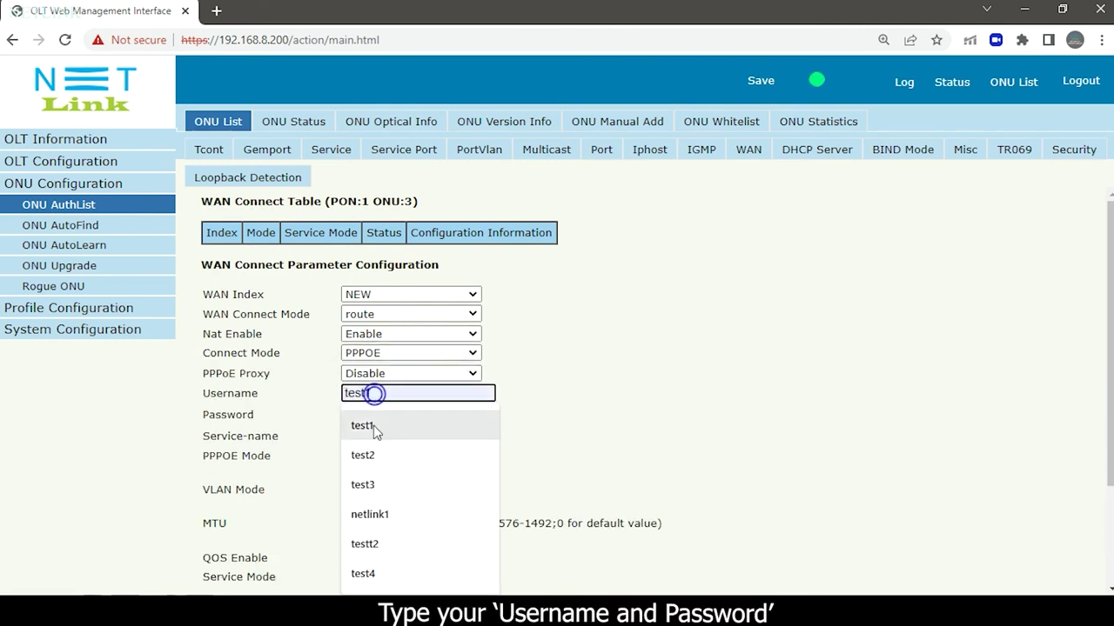
click(373, 426)
click(374, 414)
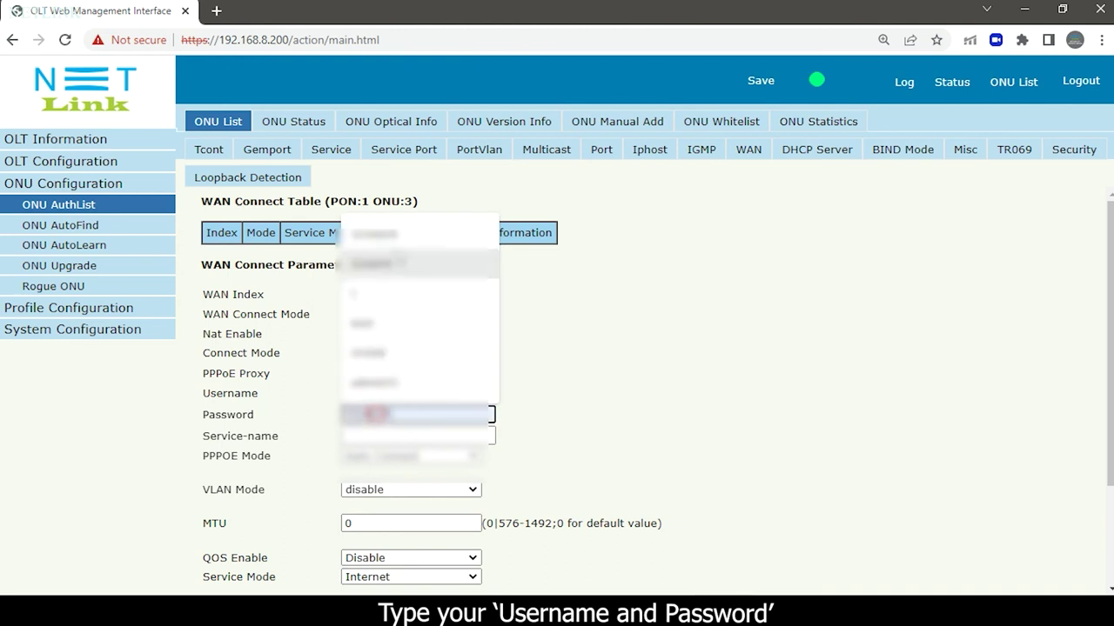
click(374, 383)
Step: Enable VLAN mode with VLAN ID 301 and keep Internet as the service mode
scroll(378, 383, down, 3)
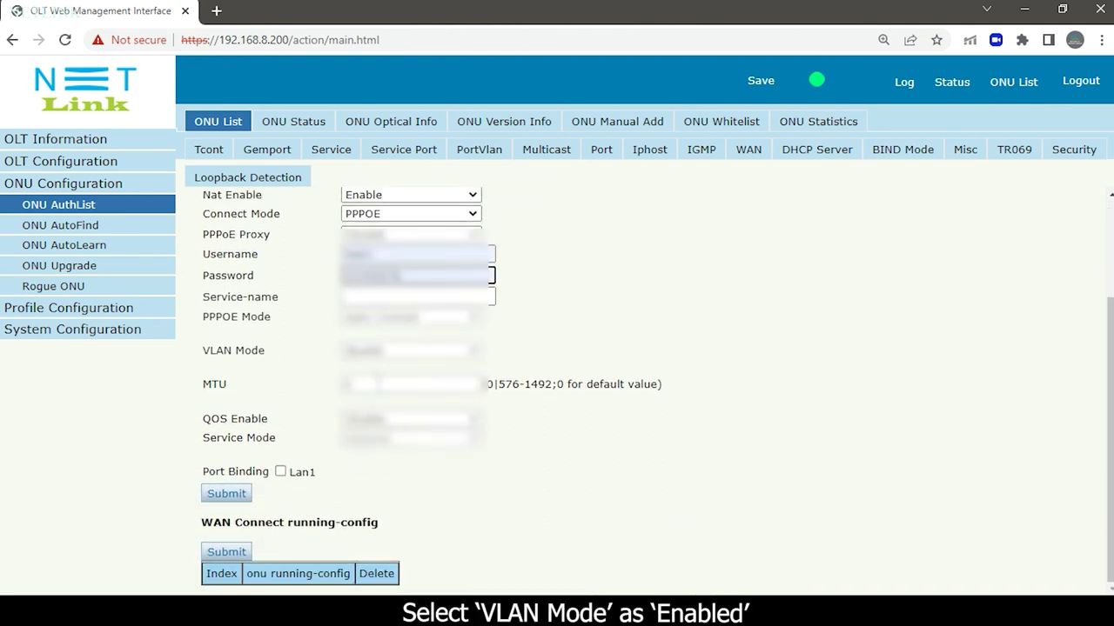
click(371, 351)
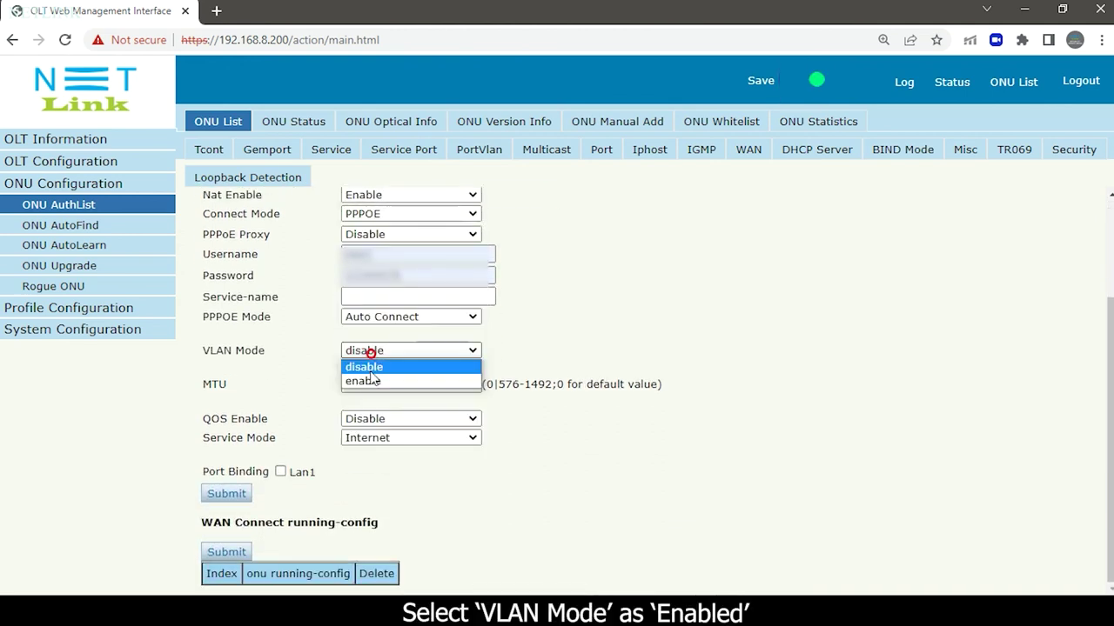
click(371, 381)
double_click(372, 370)
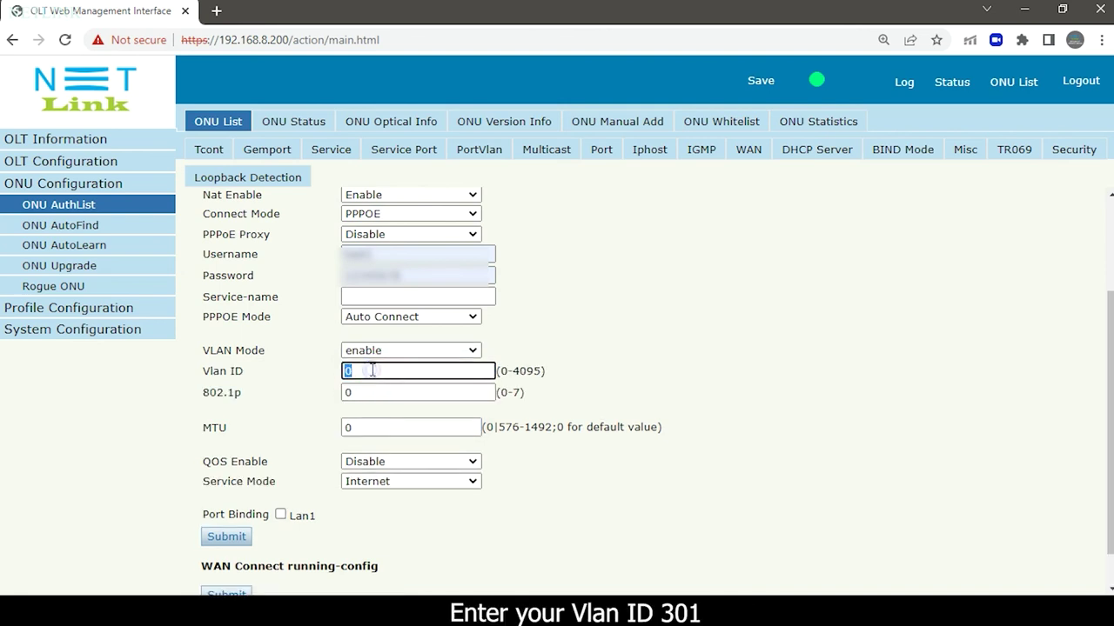
text(301)
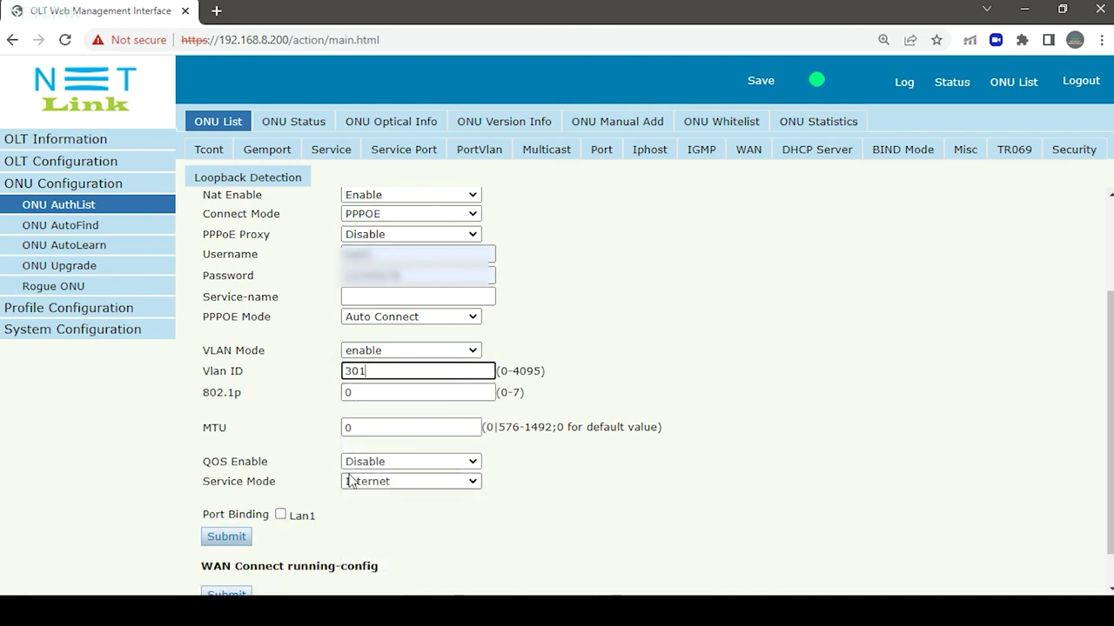
click(356, 484)
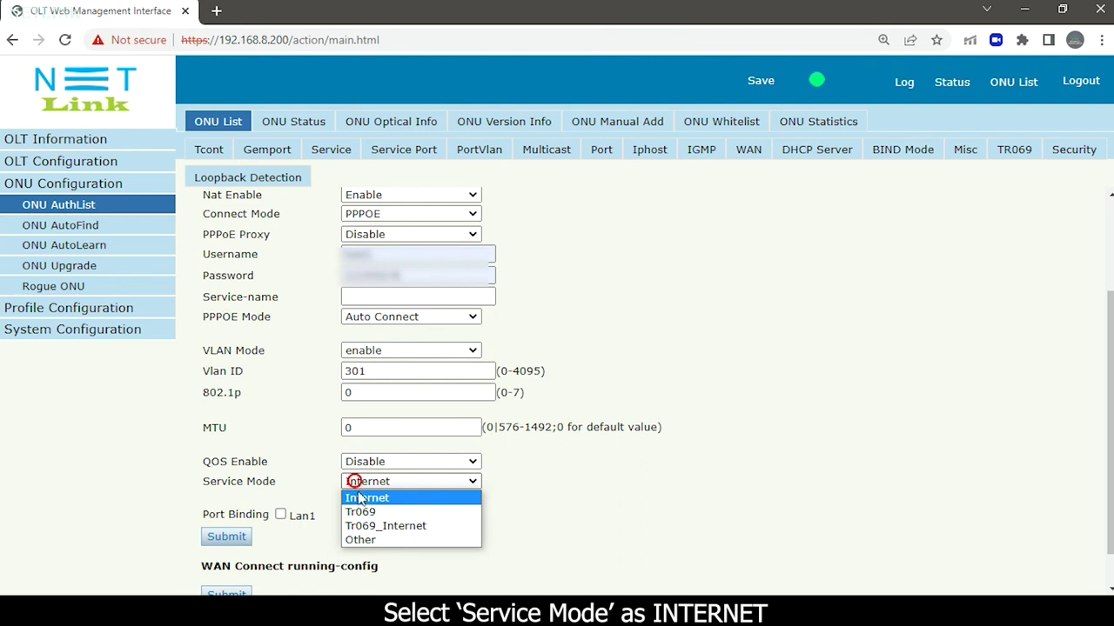
click(360, 498)
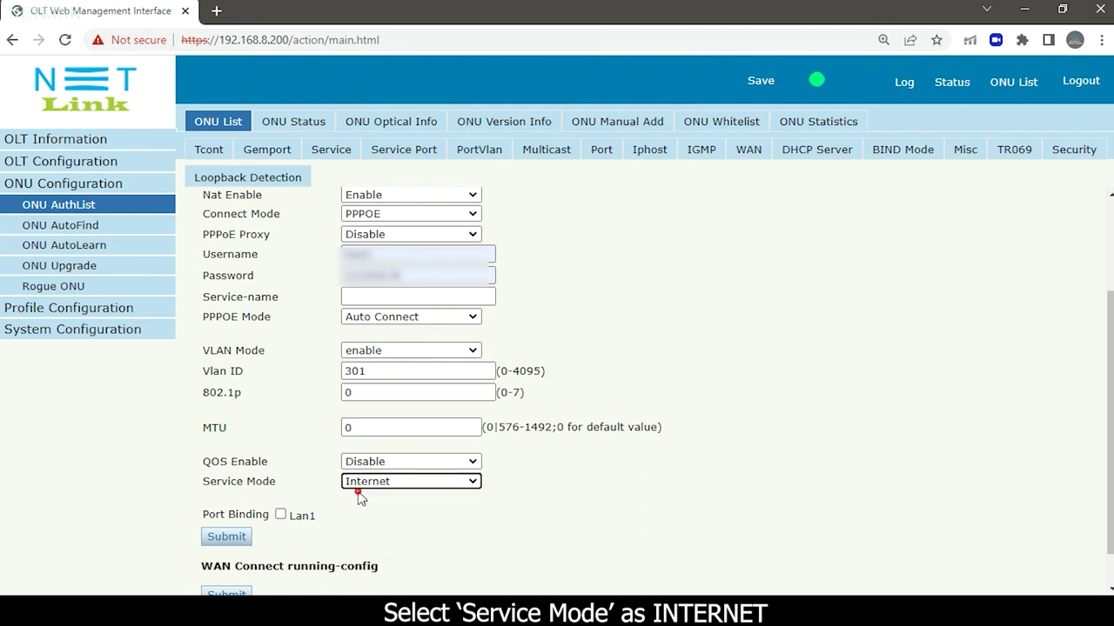
Step: Bind the WAN to Lan1, submit it, and commit the running-config to ONU 3
click(280, 516)
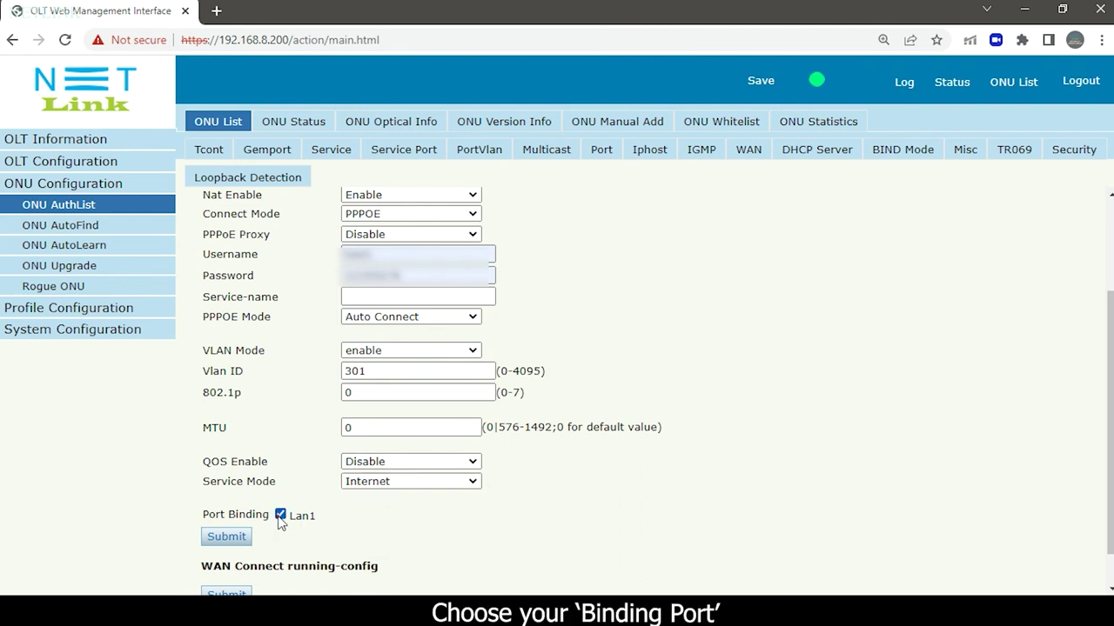
click(226, 537)
scroll(233, 540, down, 1)
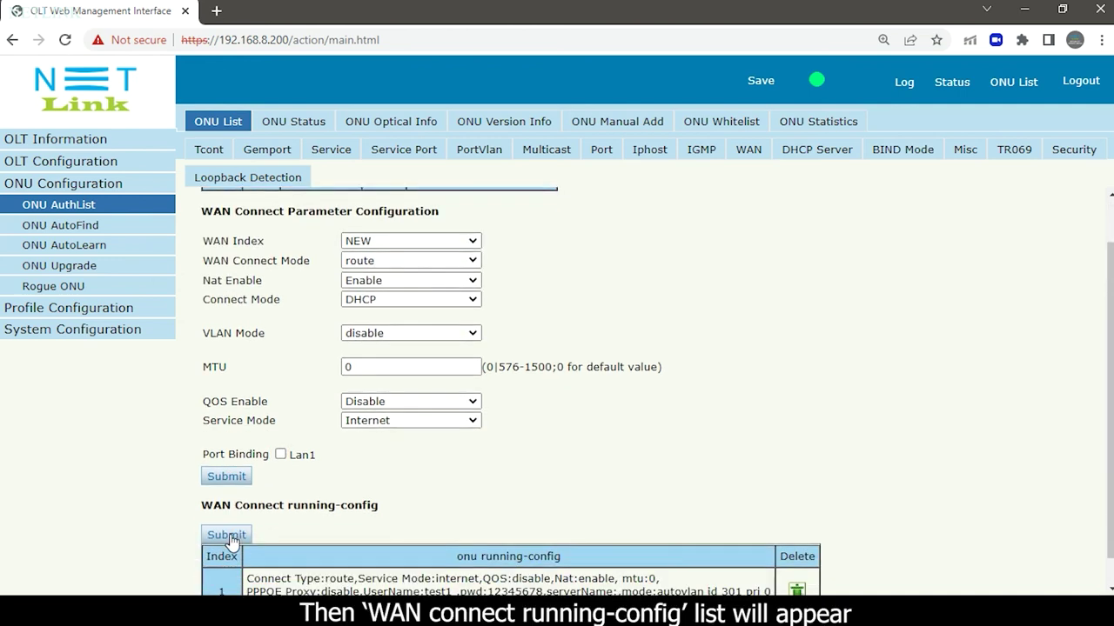
scroll(231, 539, down, 1)
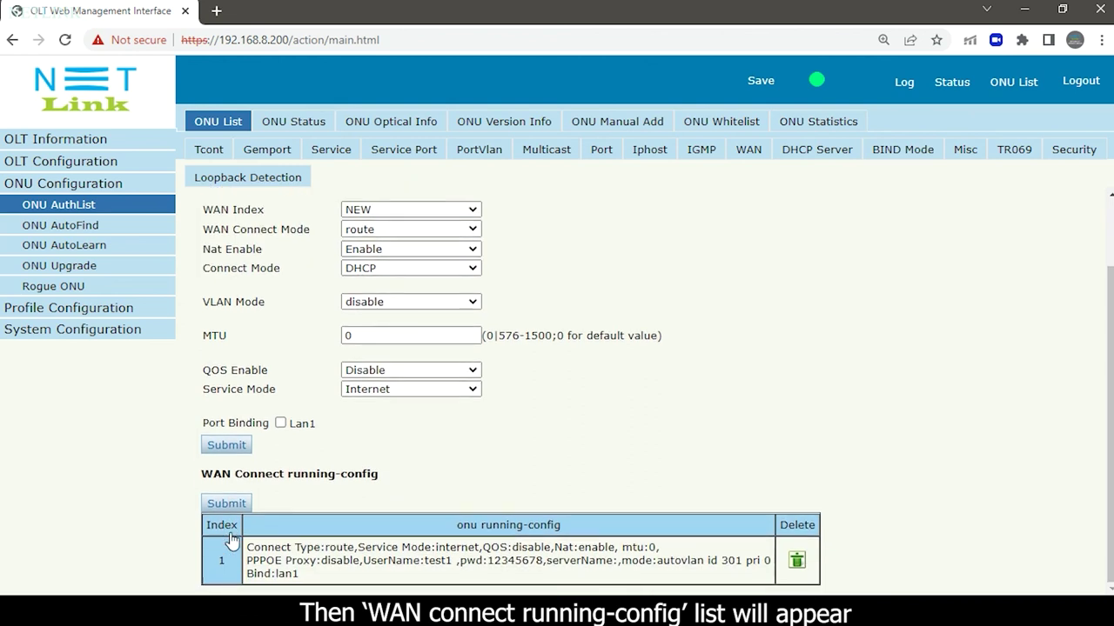
click(226, 504)
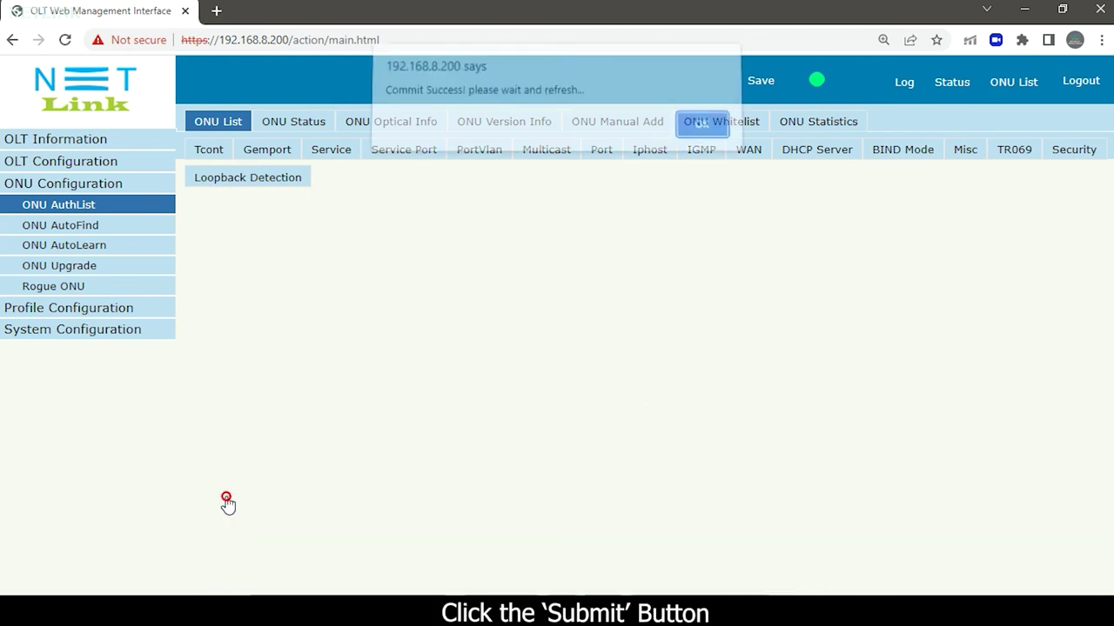
click(701, 135)
Step: Confirm ONU 3's new WAN entry reads Connected, then check ONU 1's WAN connections
click(751, 150)
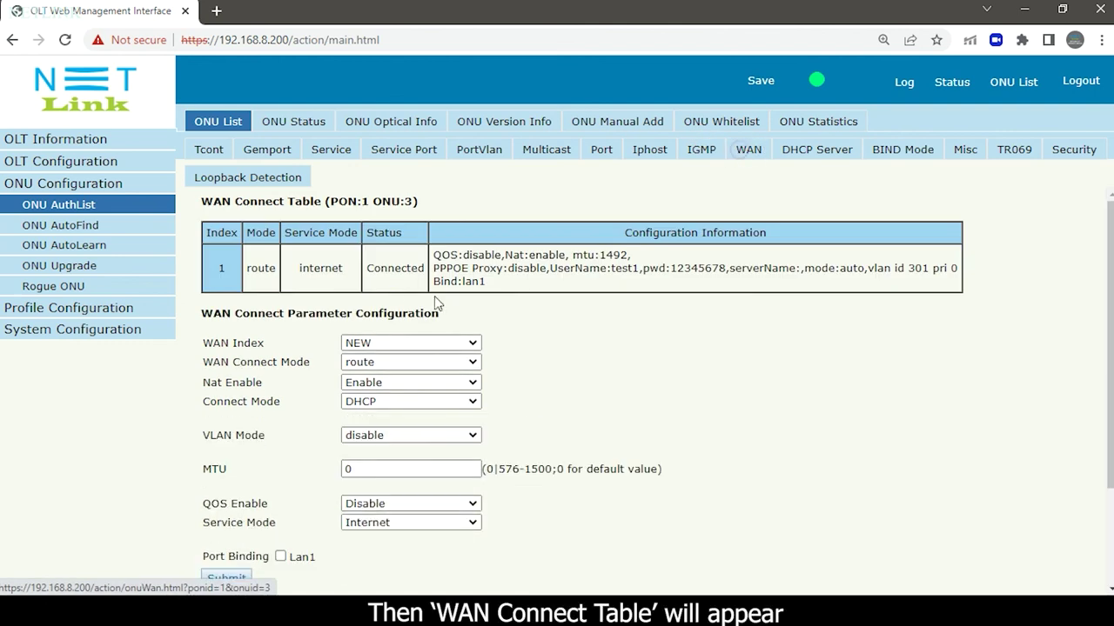
drag(388, 274, 415, 275)
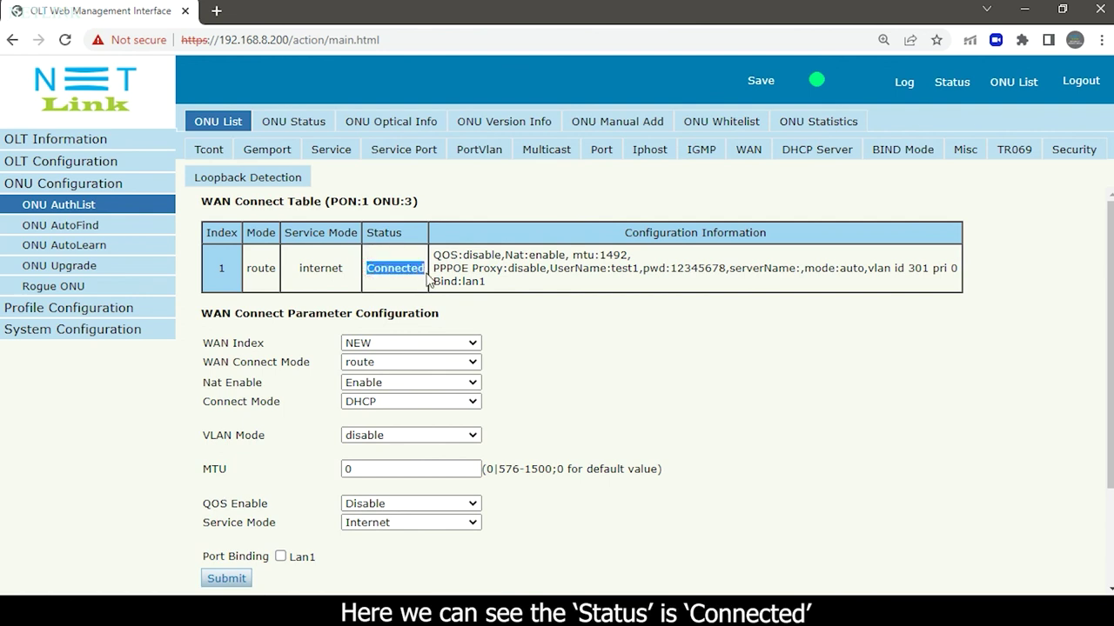
click(139, 206)
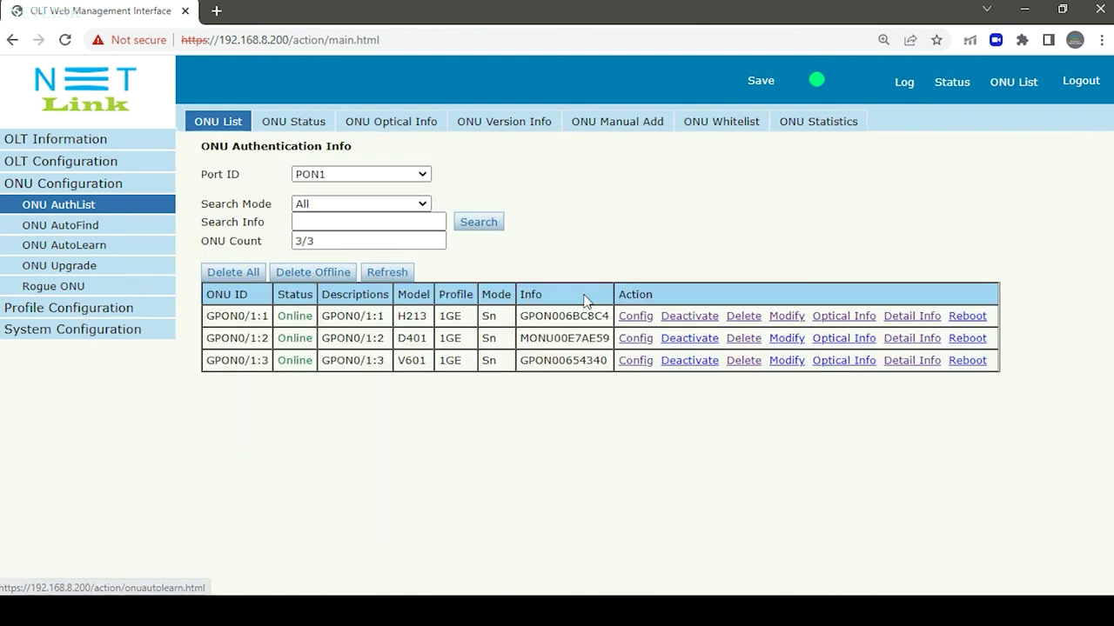
click(638, 315)
click(742, 156)
Step: Review the WAN pages of ONU 2 and ONU 3, then show the OLT Device Information page
click(60, 205)
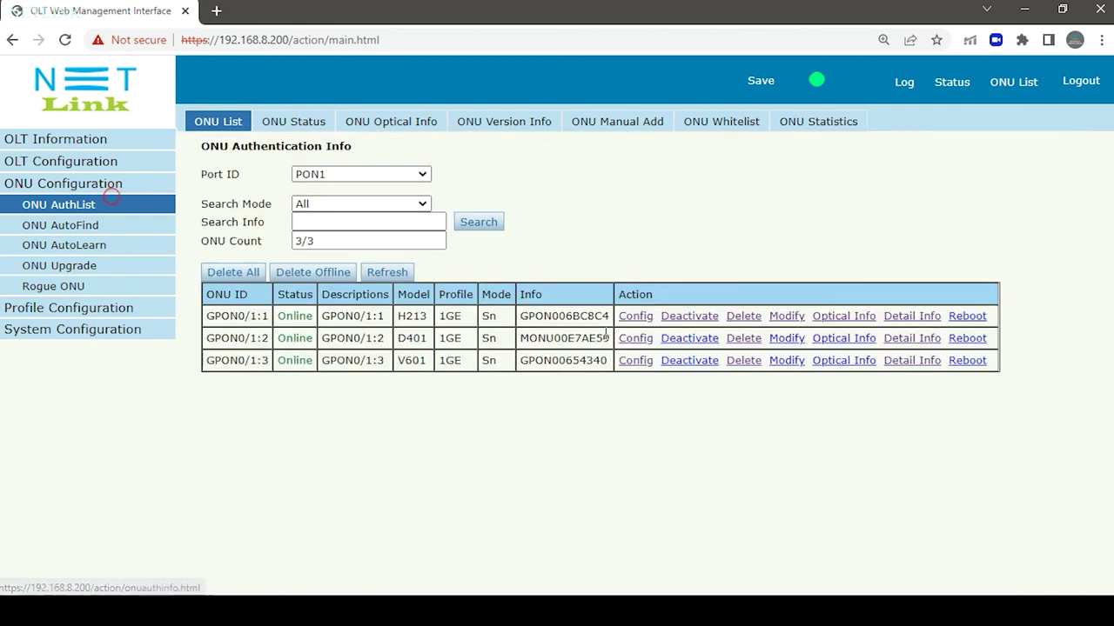
click(638, 334)
click(748, 149)
click(94, 208)
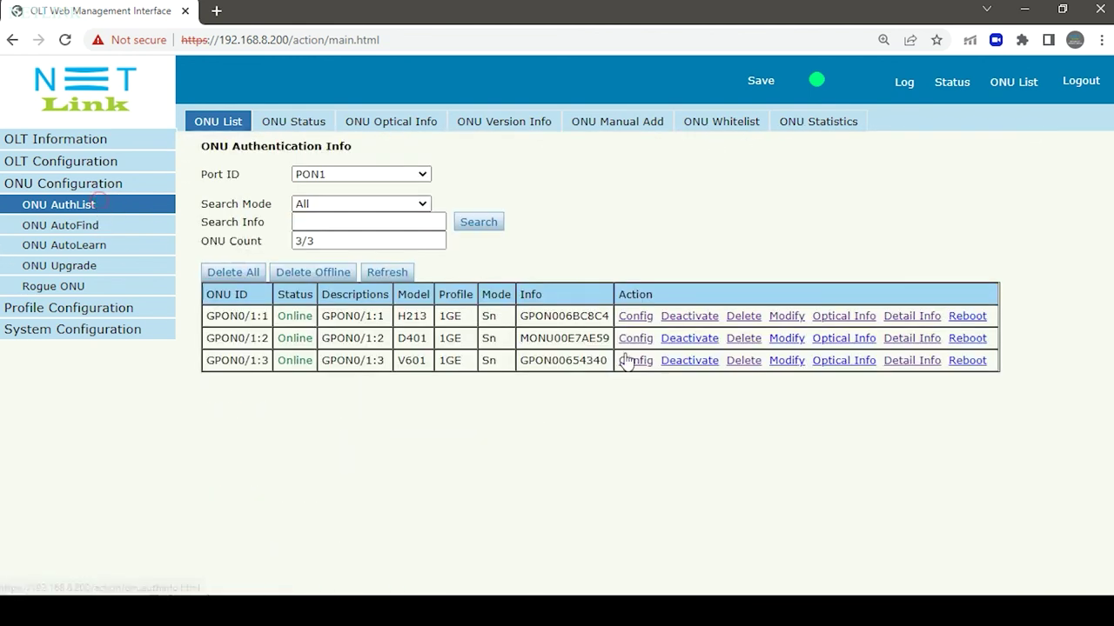
click(638, 355)
click(740, 152)
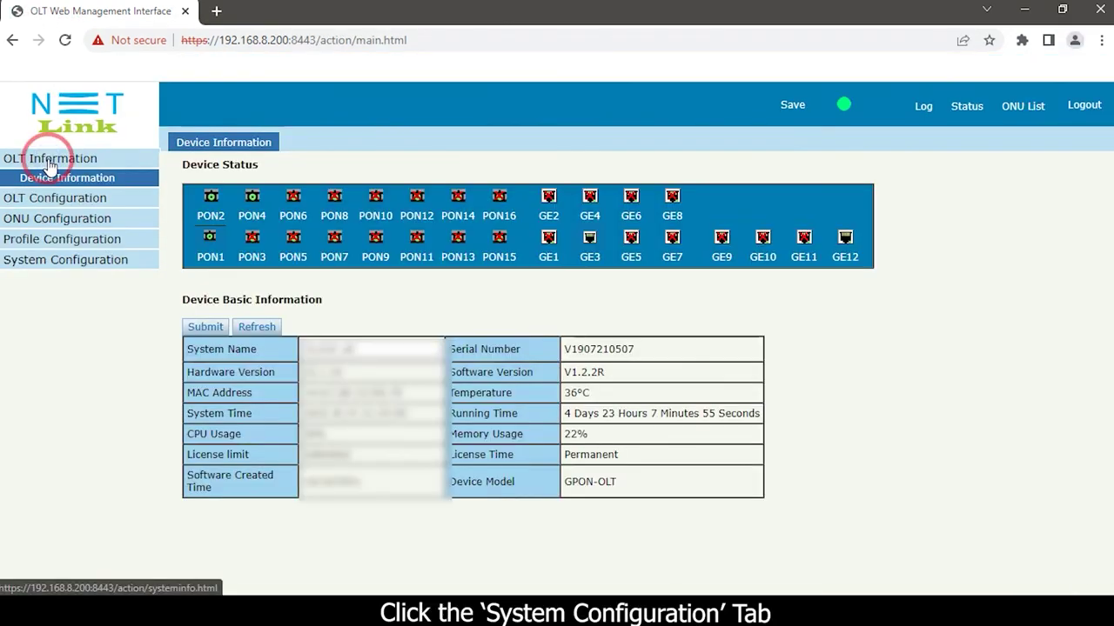
click(48, 166)
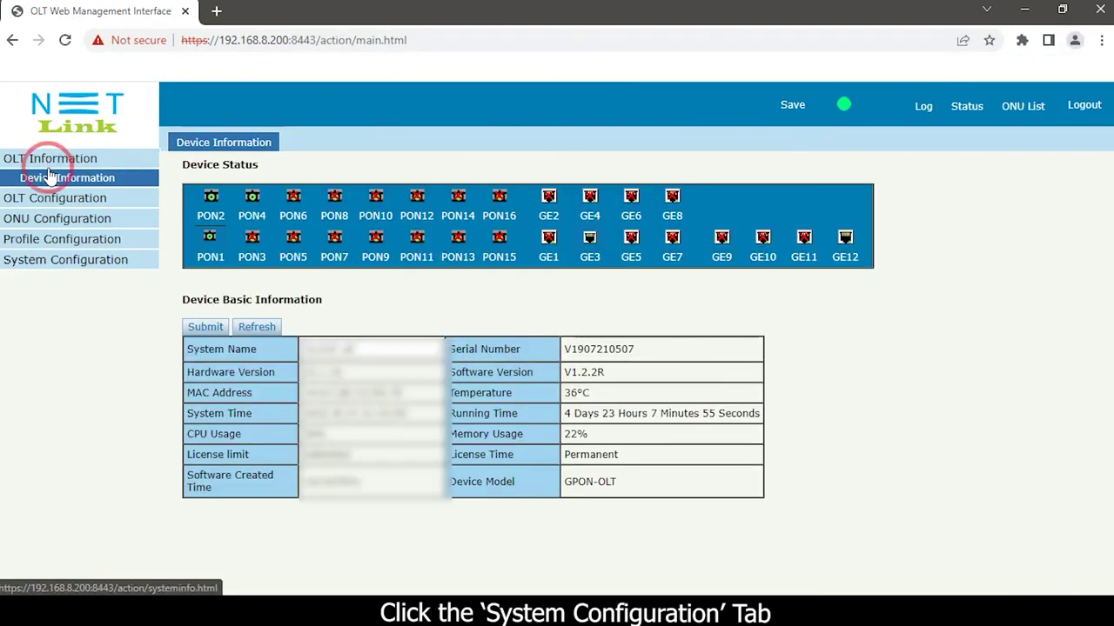
Step: Go to System Configuration > Device Management > Config File and choose Save Configuration
click(54, 258)
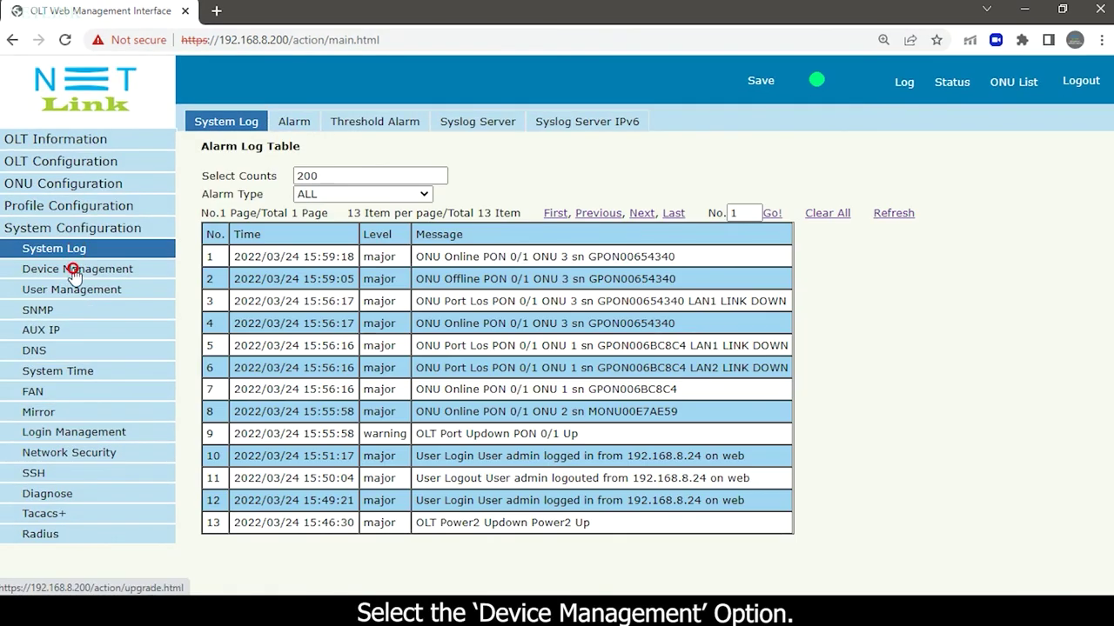
click(74, 271)
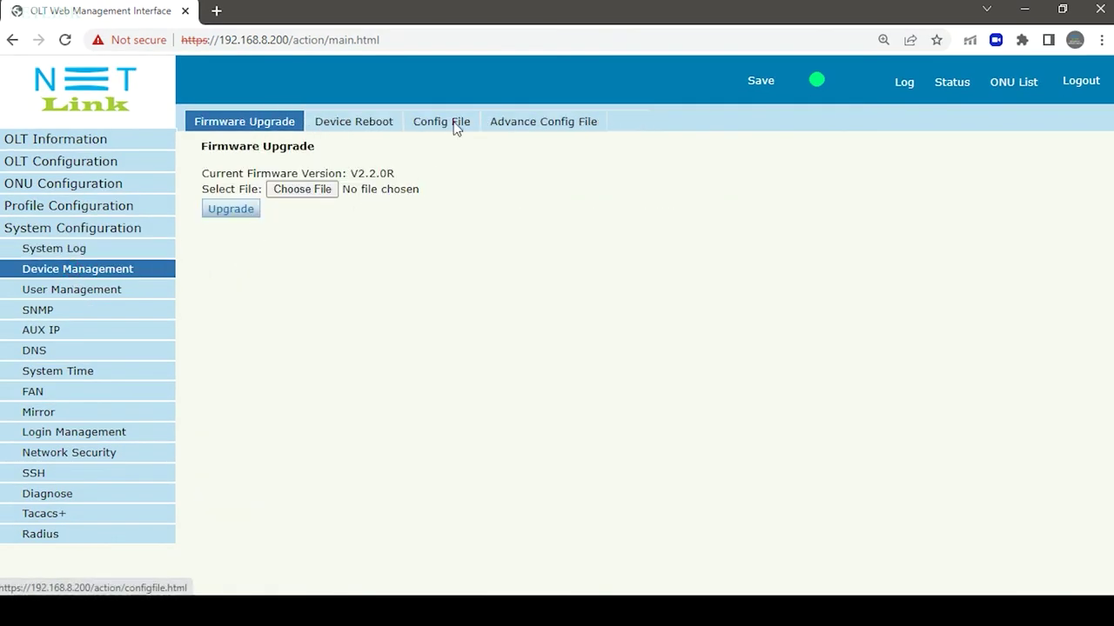
click(450, 120)
click(374, 413)
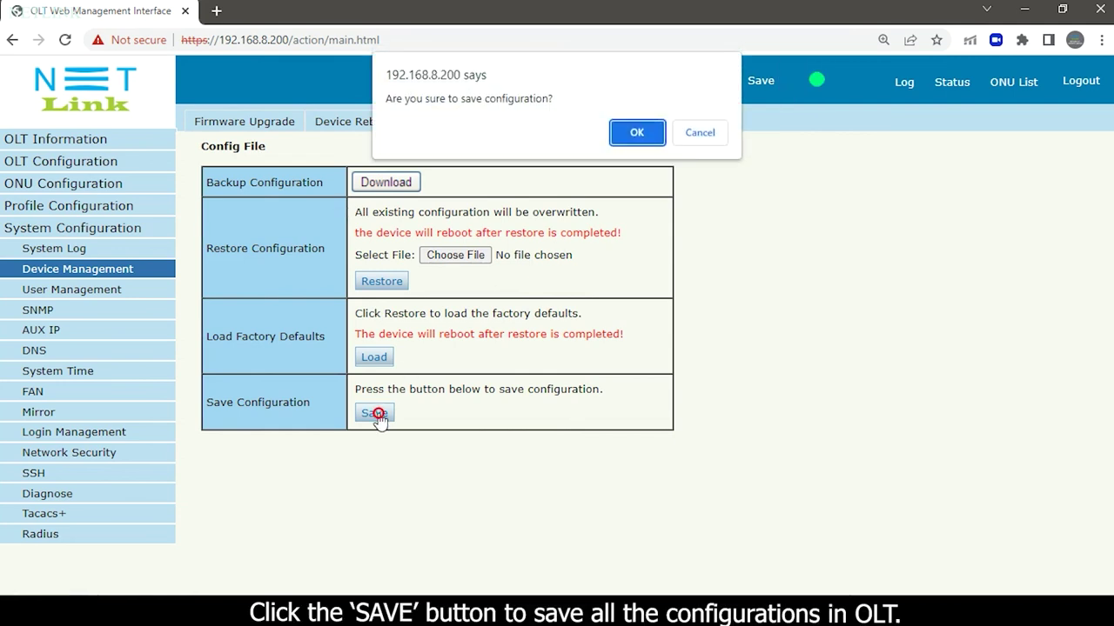
Step: Confirm the configuration save and go back to the OLT Device Information overview
click(636, 133)
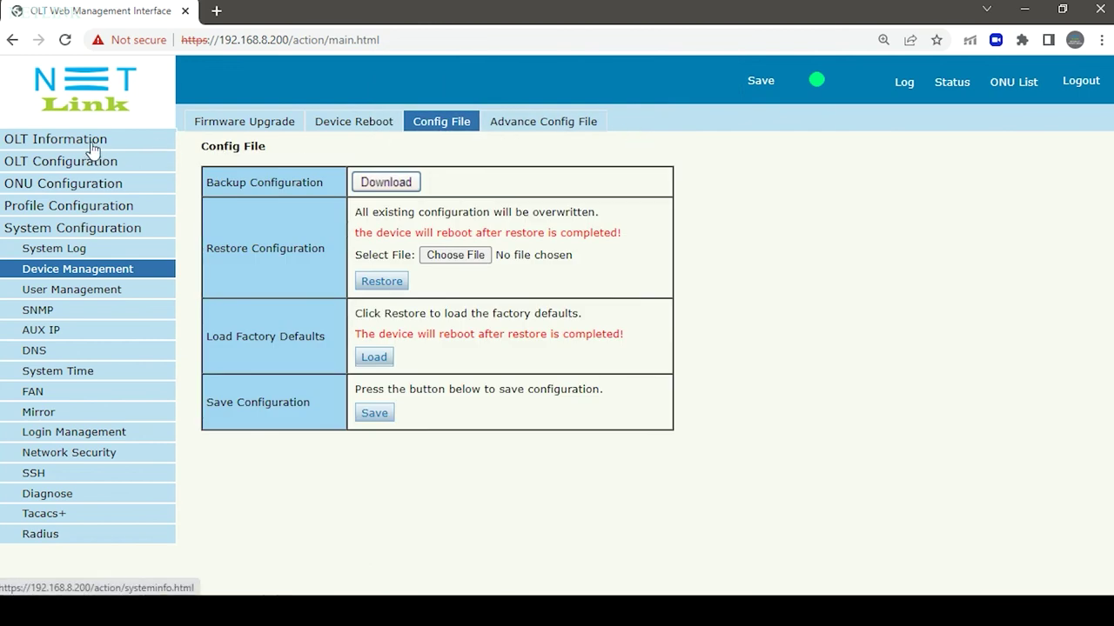
click(51, 159)
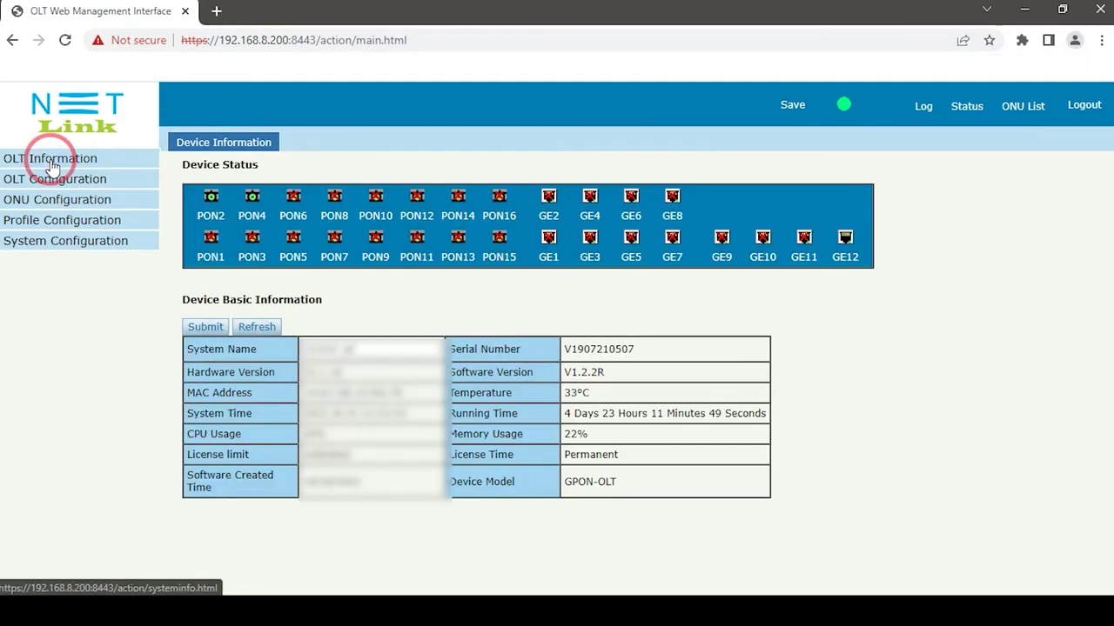